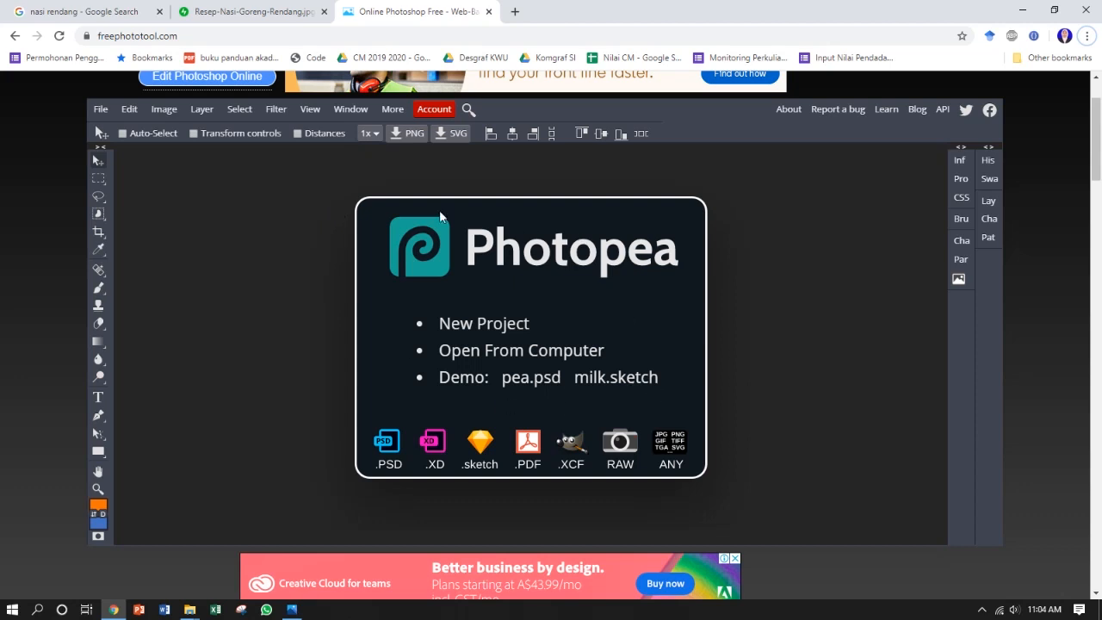
{"action": "left_click", "coordinate": [186, 35]}
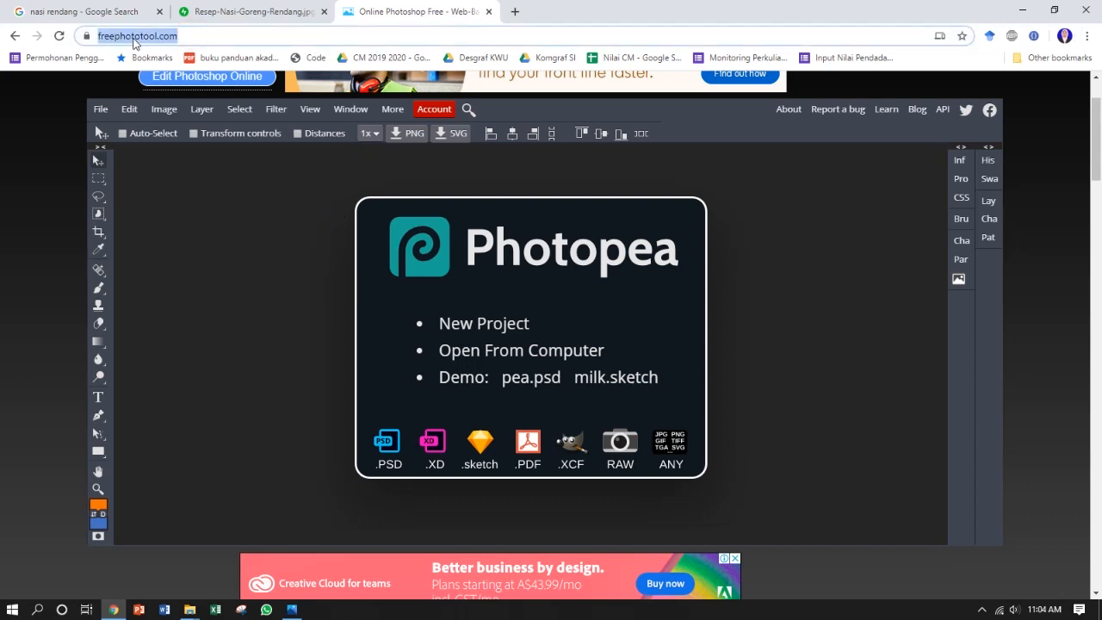
{"action": "left_click", "coordinate": [188, 35]}
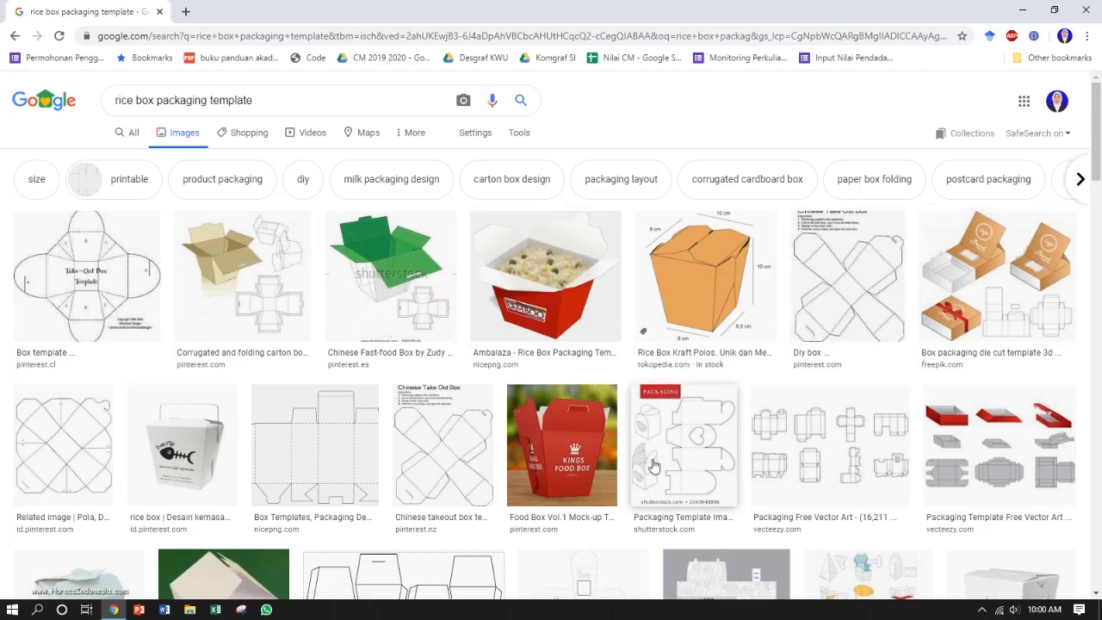
Step: Look through the rice box packaging template image results and open the flat take-out box template from id.pinterest.com at full size
{"action": "scroll", "coordinate": [695, 321], "scroll_direction": "down", "scroll_amount": 1}
{"action": "scroll", "coordinate": [695, 320], "scroll_direction": "down", "scroll_amount": 2}
{"action": "scroll", "coordinate": [719, 379], "scroll_direction": "down", "scroll_amount": 2}
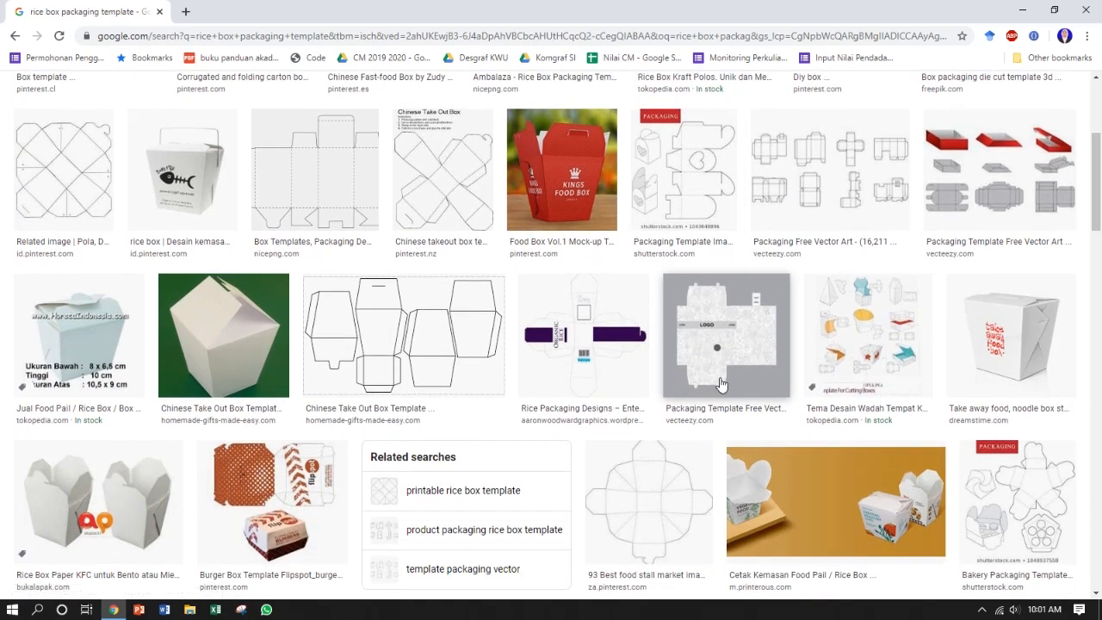
{"action": "scroll", "coordinate": [740, 383], "scroll_direction": "up", "scroll_amount": 4}
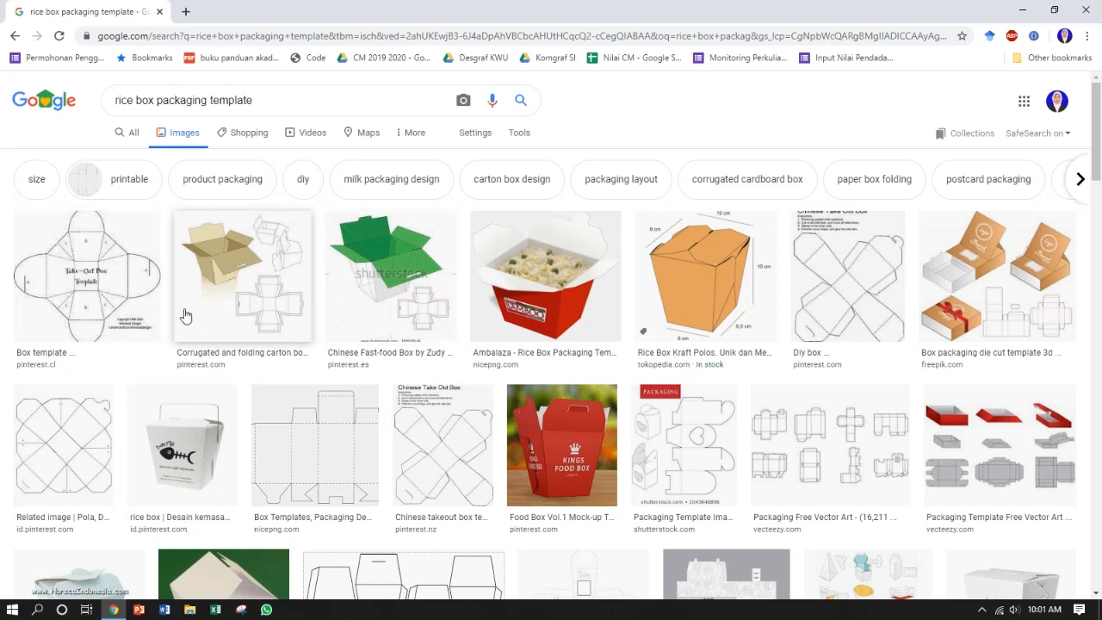
{"action": "left_click", "coordinate": [121, 326]}
{"action": "left_click", "coordinate": [757, 460]}
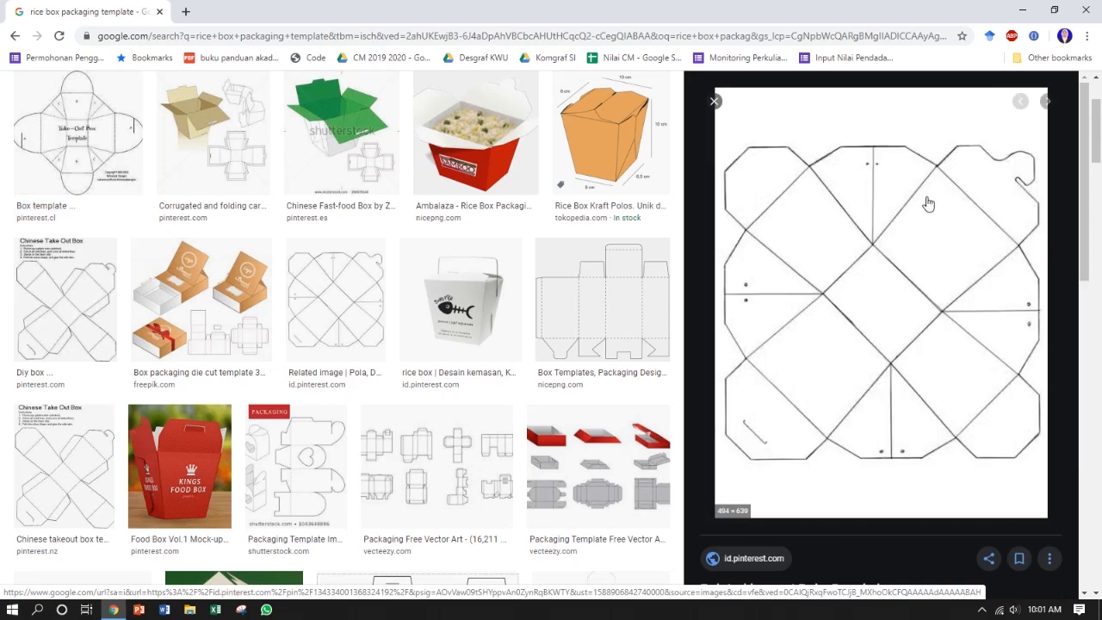
{"action": "scroll", "coordinate": [534, 273], "scroll_direction": "up", "scroll_amount": 2}
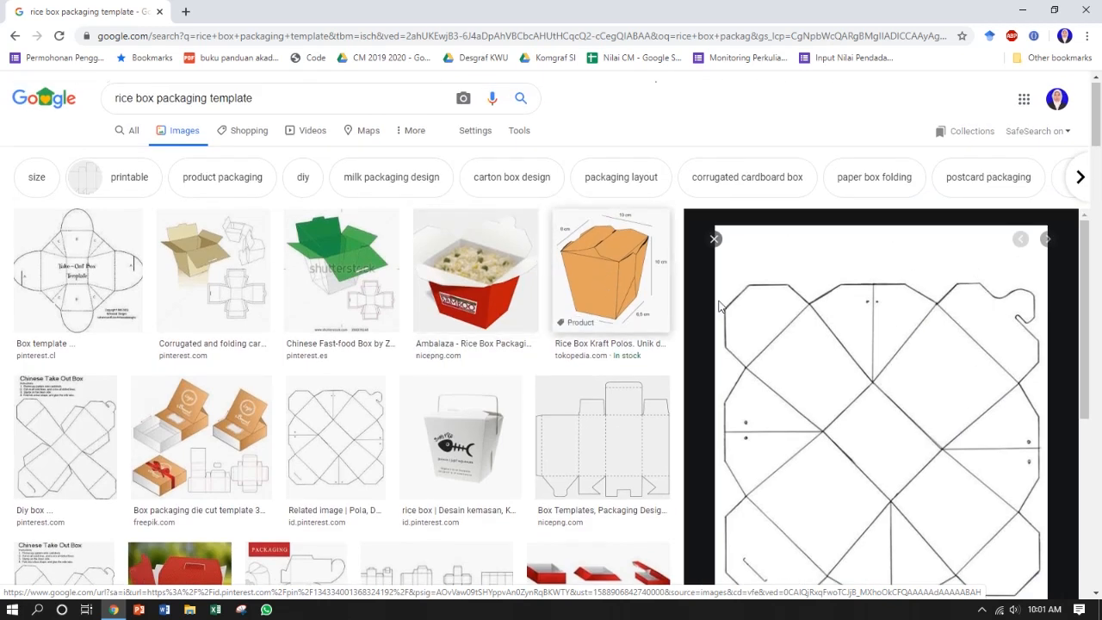
{"action": "scroll", "coordinate": [866, 325], "scroll_direction": "down", "scroll_amount": 1}
{"action": "right_click", "coordinate": [843, 318]}
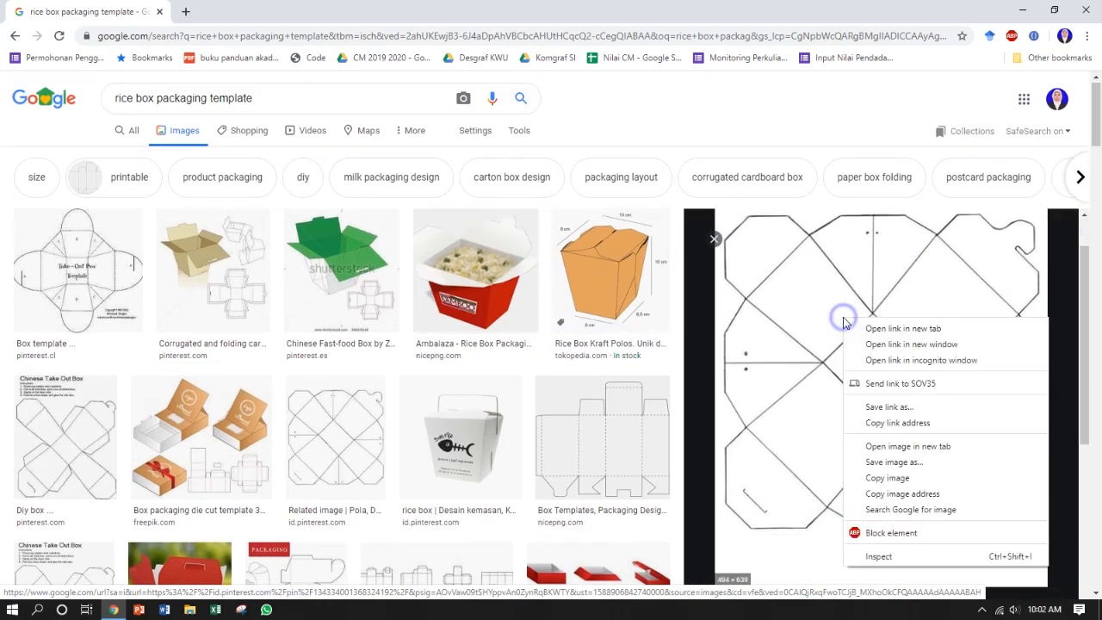
{"action": "left_click", "coordinate": [905, 445]}
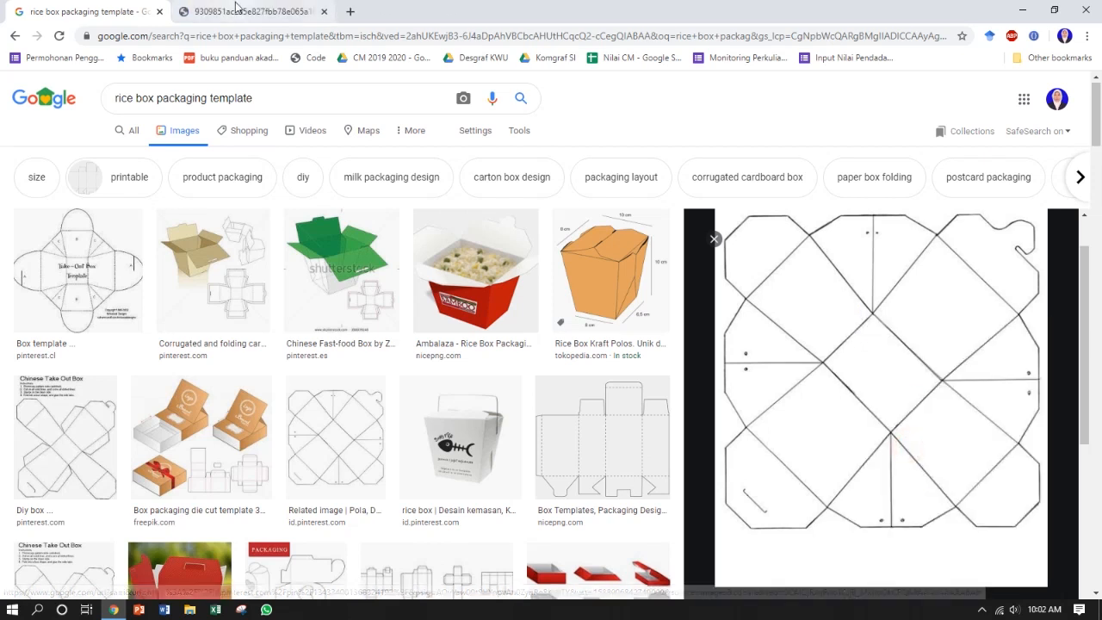
{"action": "left_click", "coordinate": [235, 8]}
Step: Save the template image as "template rice box" in the Desain Grafis KWU folder and close its browser tab
{"action": "right_click", "coordinate": [537, 247]}
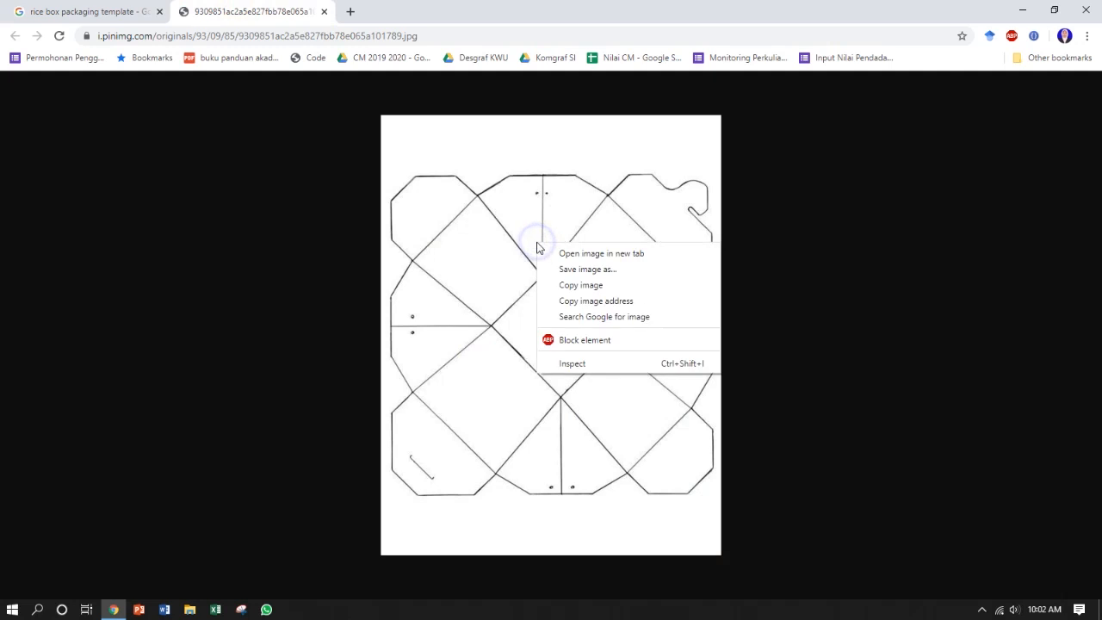
{"action": "left_click", "coordinate": [610, 269]}
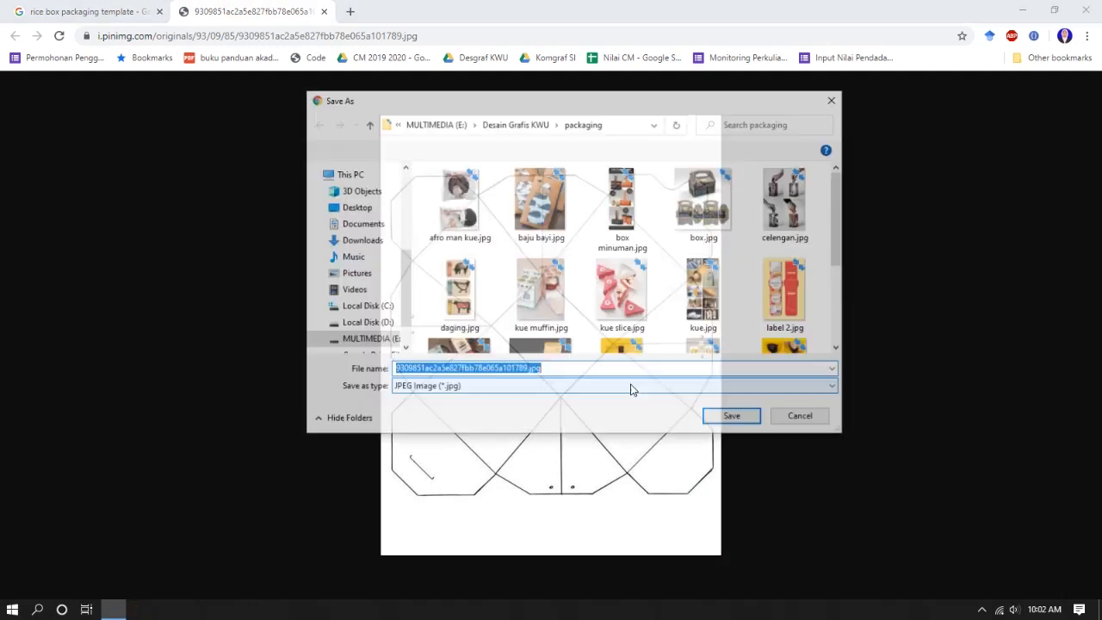
{"action": "left_click", "coordinate": [529, 127]}
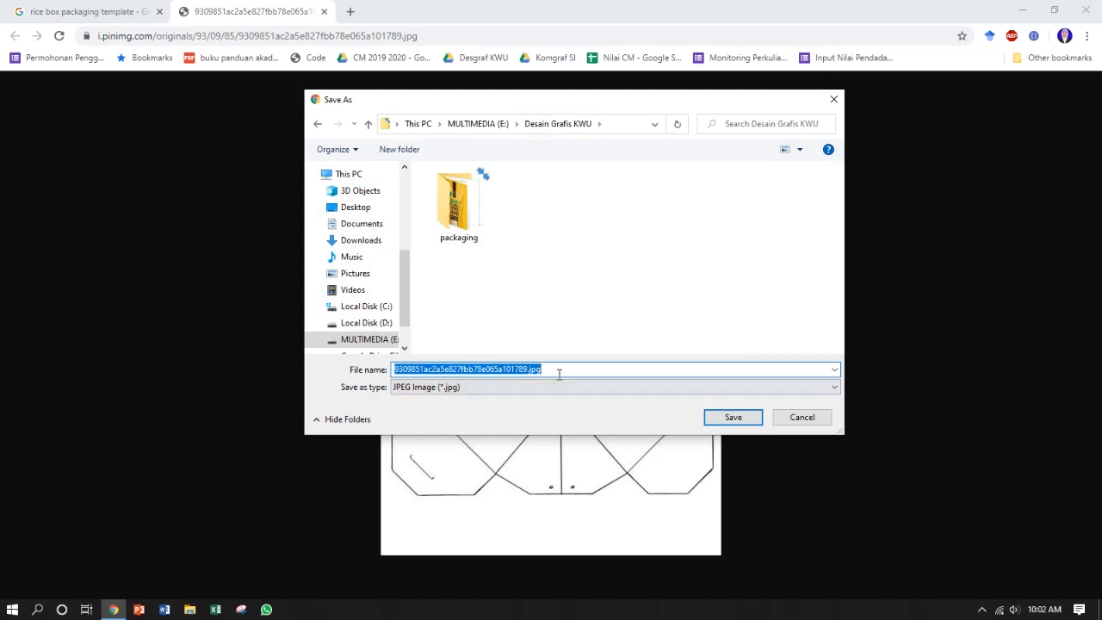
{"action": "type", "text": "template rice bo"}
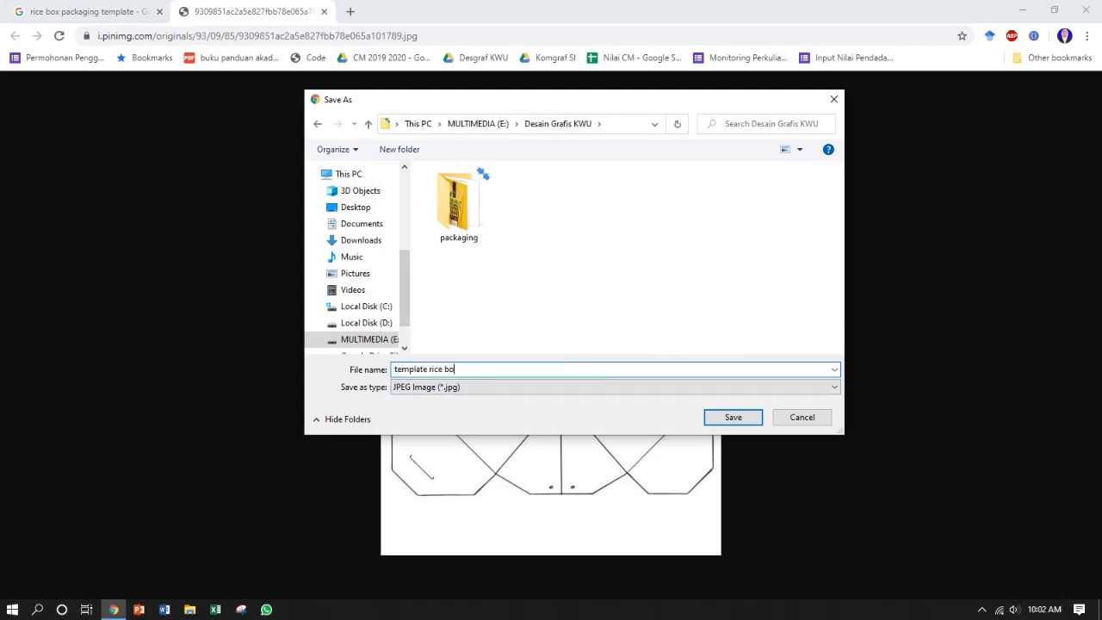
{"action": "type", "text": "x"}
{"action": "key", "text": "Return"}
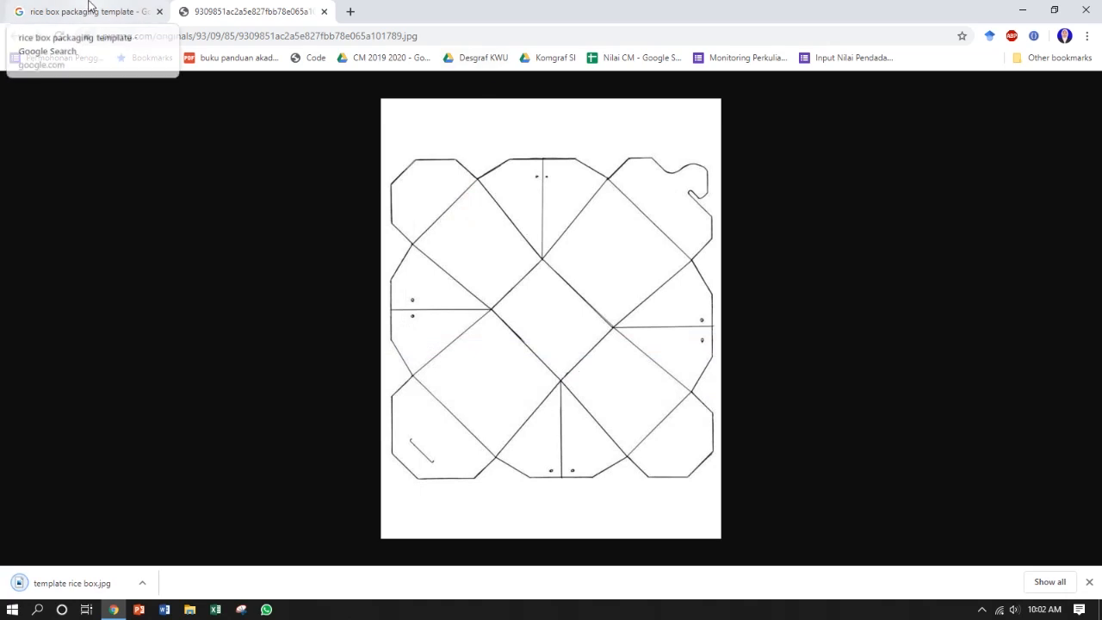
{"action": "left_click", "coordinate": [323, 11]}
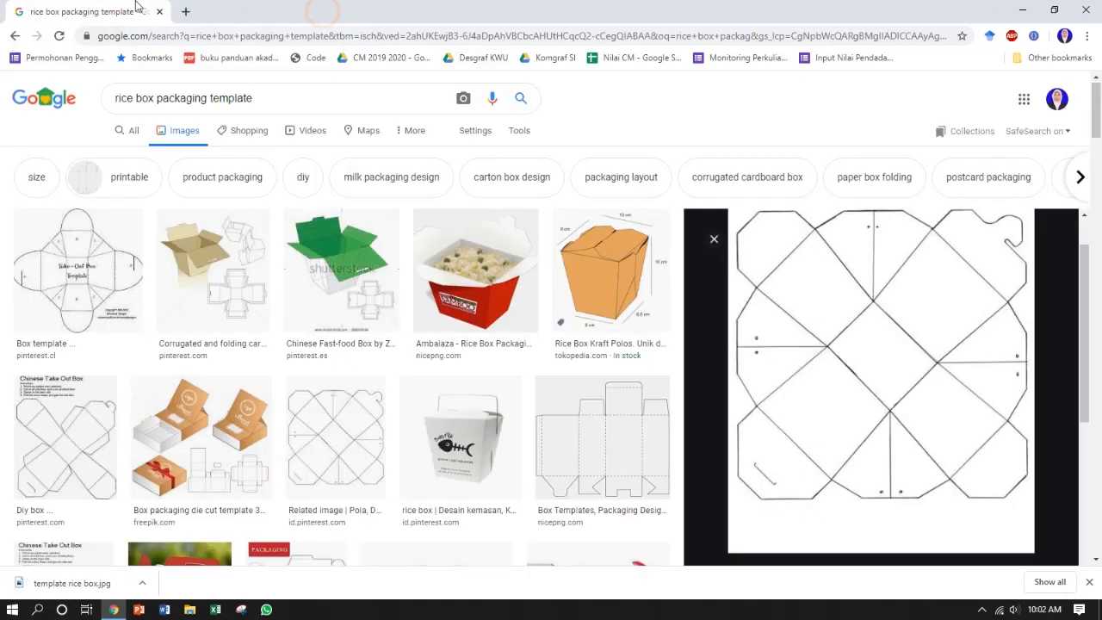
Step: Preview the dimensioned Rice Box Kraft Polos image and save it as "ukuran" in the Desain Grafis KWU folder
{"action": "left_click", "coordinate": [625, 261]}
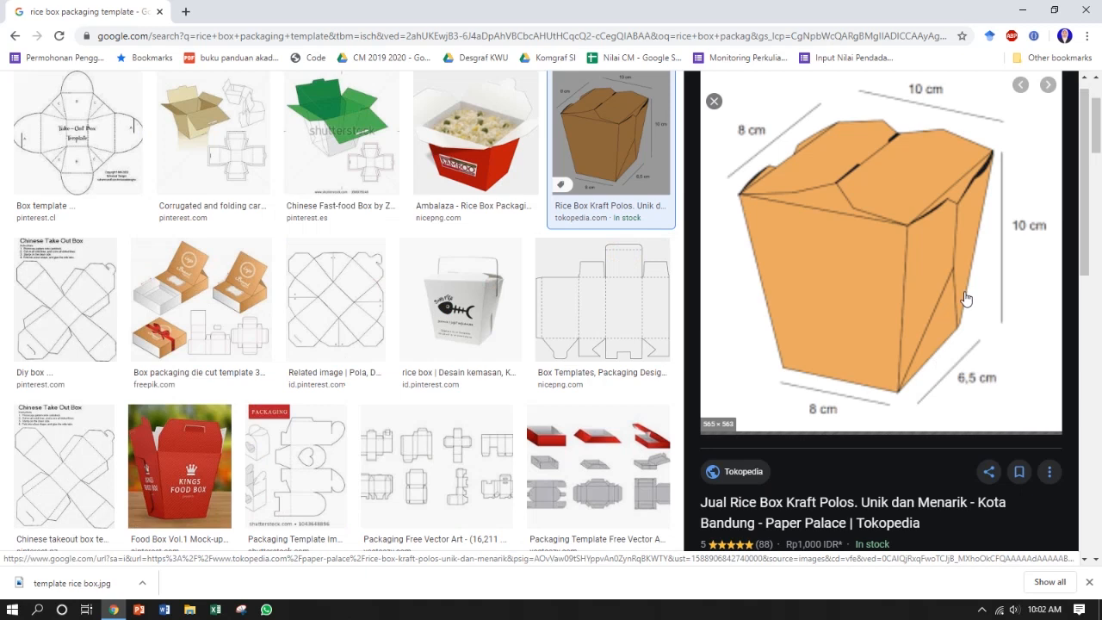
{"action": "scroll", "coordinate": [976, 277], "scroll_direction": "up", "scroll_amount": 1}
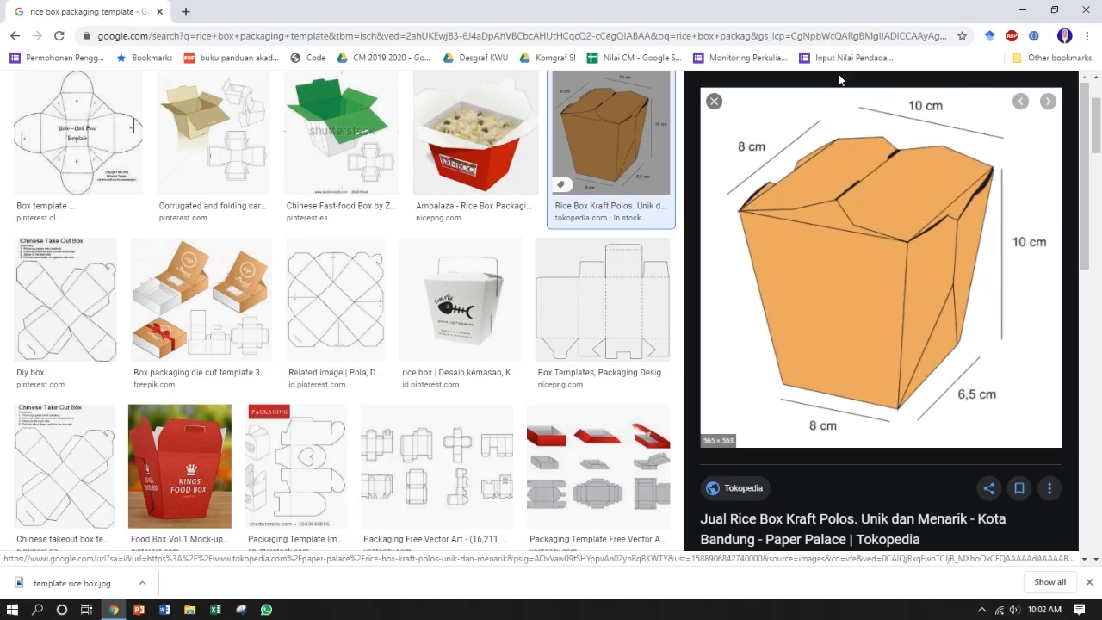
{"action": "right_click", "coordinate": [862, 222]}
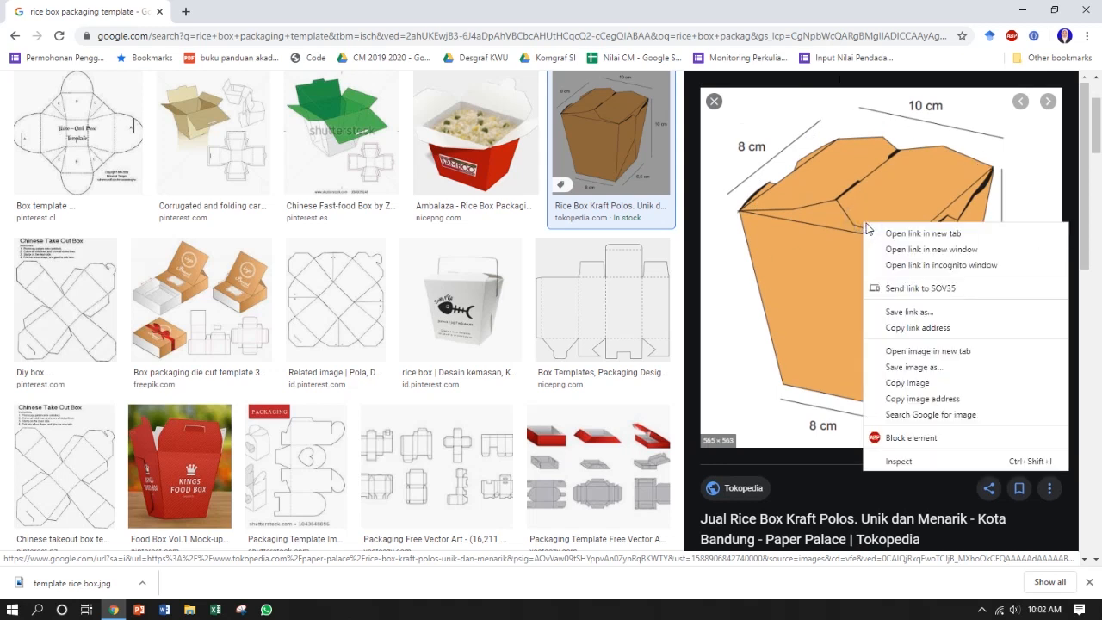
{"action": "left_click", "coordinate": [954, 367]}
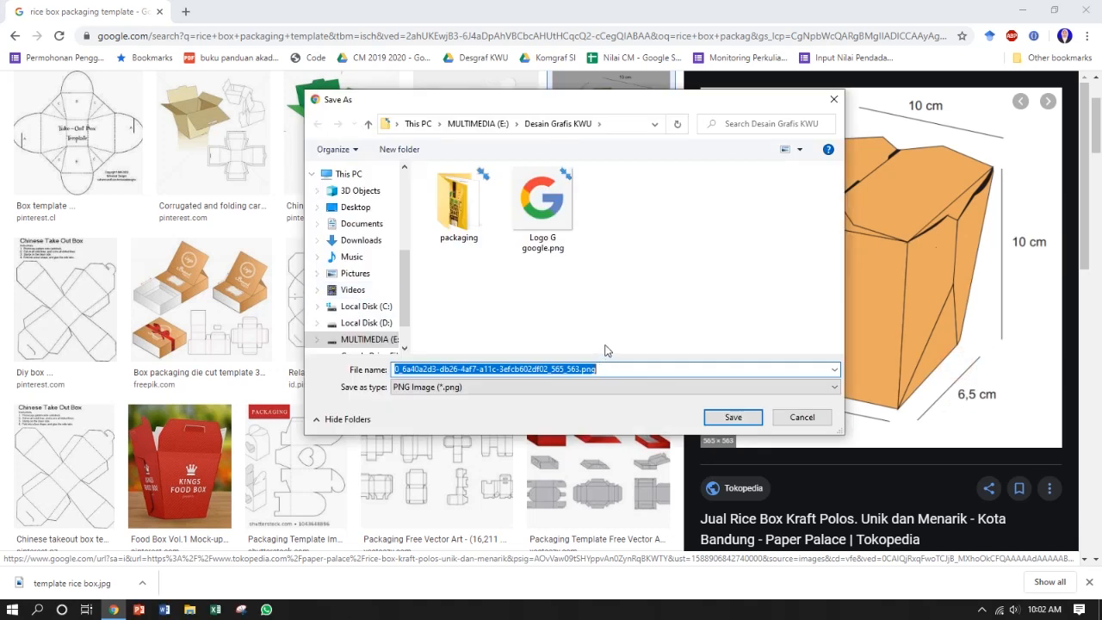
{"action": "type", "text": "ukuran"}
{"action": "key", "text": "Return"}
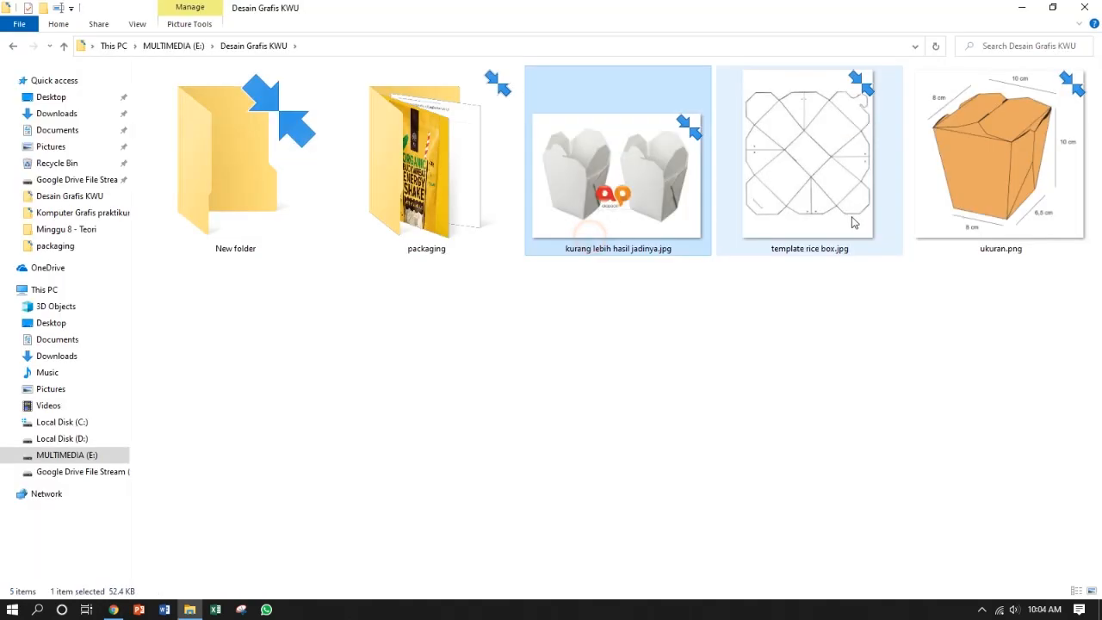
Step: Check the saved template rice box.jpg and ukuran.png files in the Desain Grafis KWU folder
{"action": "left_click", "coordinate": [851, 217]}
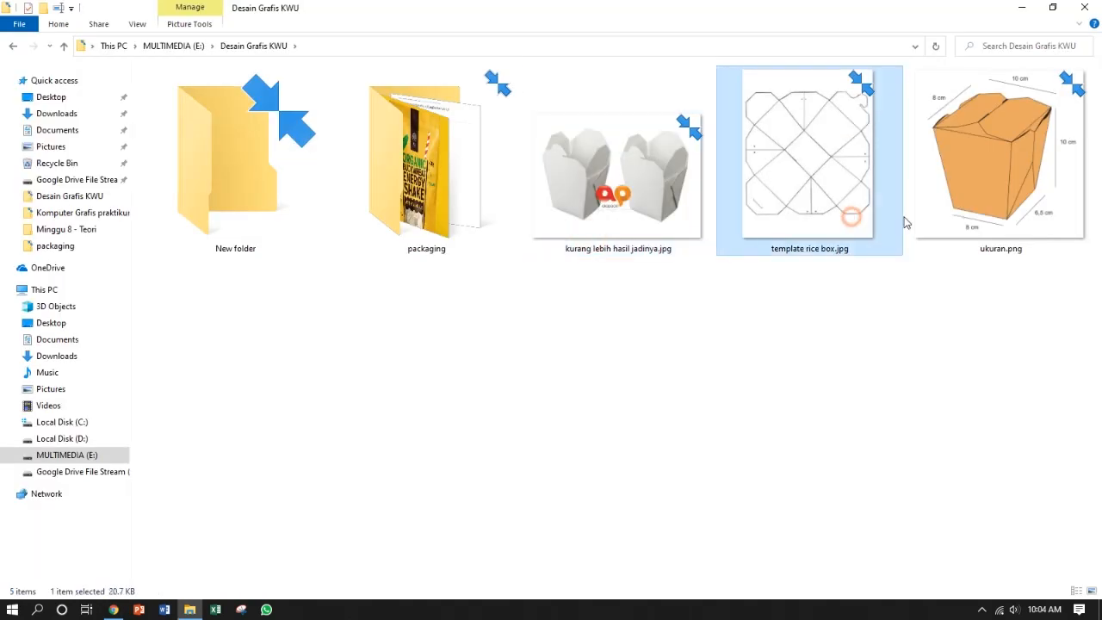
{"action": "left_click", "coordinate": [970, 222]}
{"action": "left_click", "coordinate": [944, 303]}
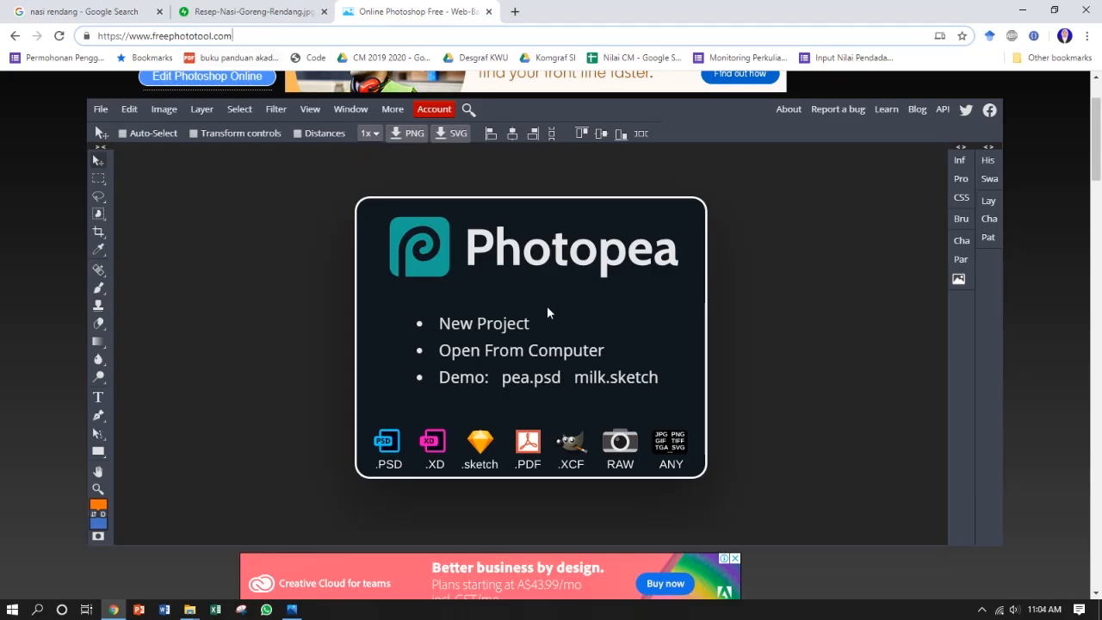
Step: Start a new project named "Tampilan 1" with its size given in millimetres
{"action": "left_click", "coordinate": [514, 325]}
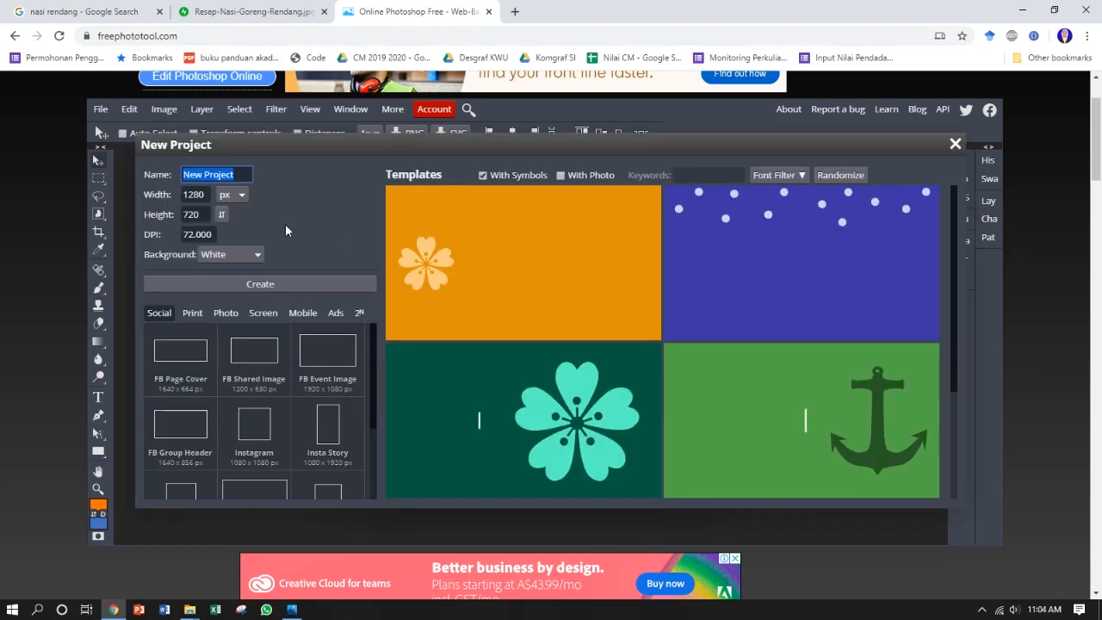
{"action": "type", "text": "Tampilan 1"}
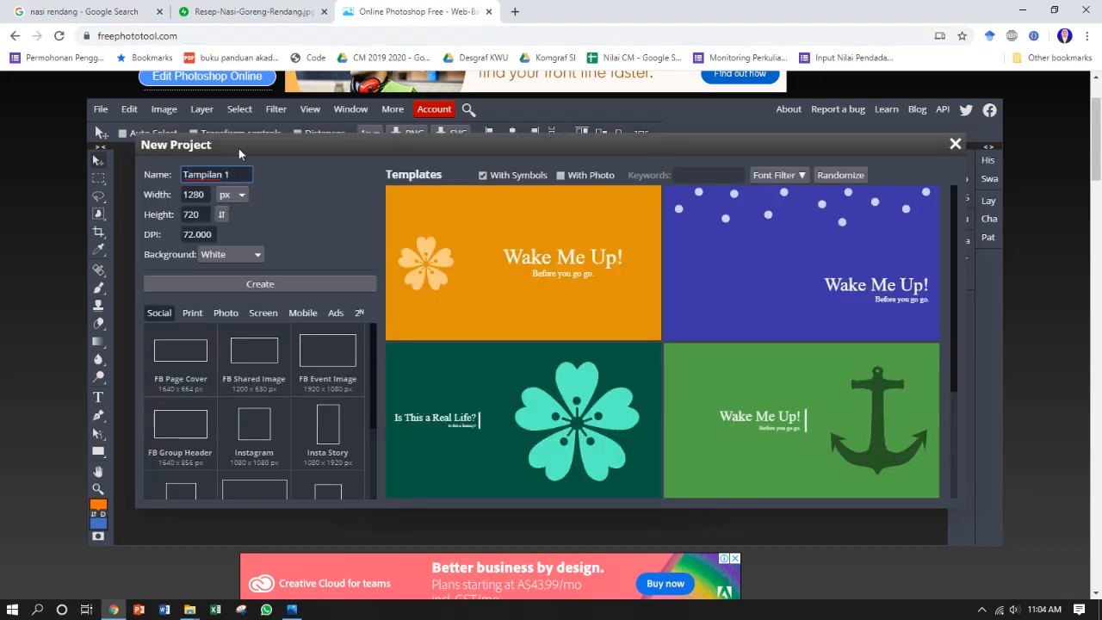
{"action": "left_click", "coordinate": [233, 194]}
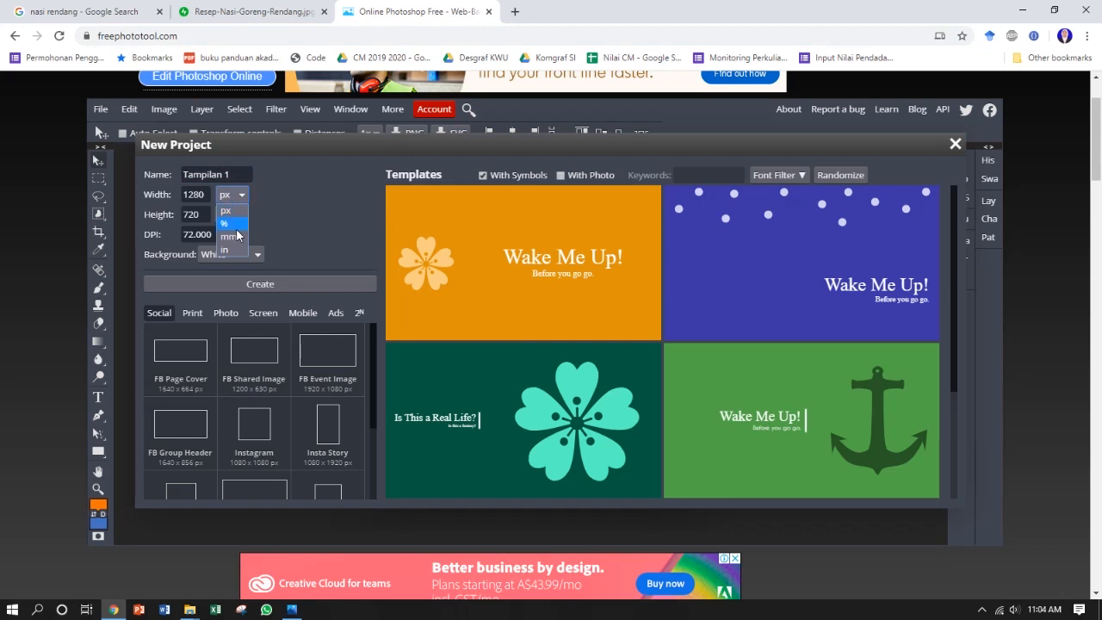
{"action": "left_click", "coordinate": [237, 235]}
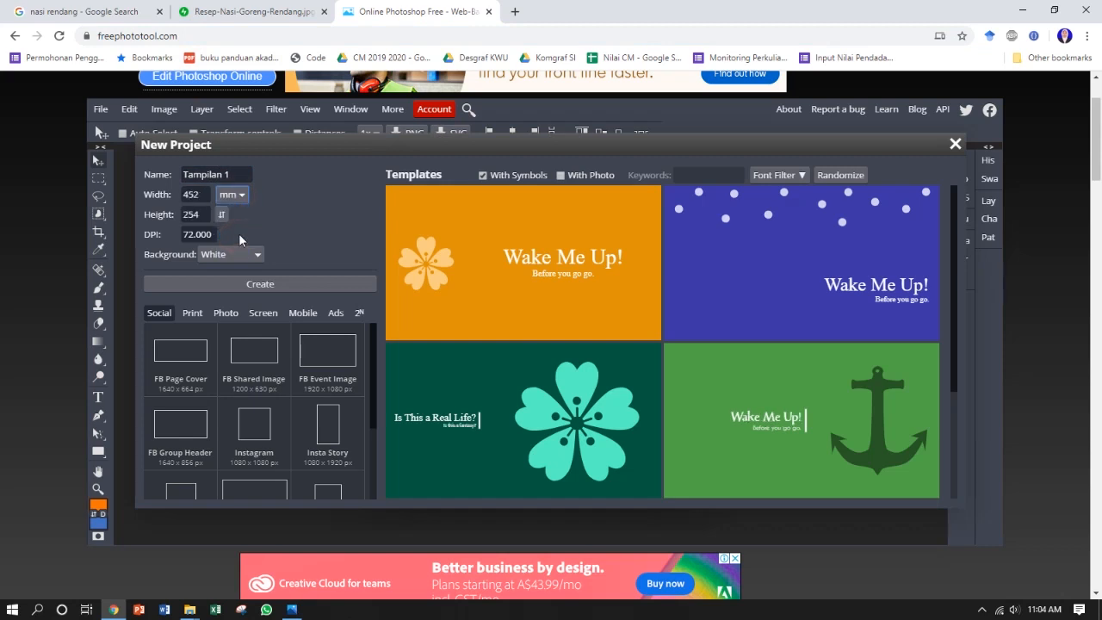
Step: Consult the box dimensions in ukuran.png and set the project to 100 mm wide, 100 mm high and 300 DPI
{"action": "left_click", "coordinate": [292, 609]}
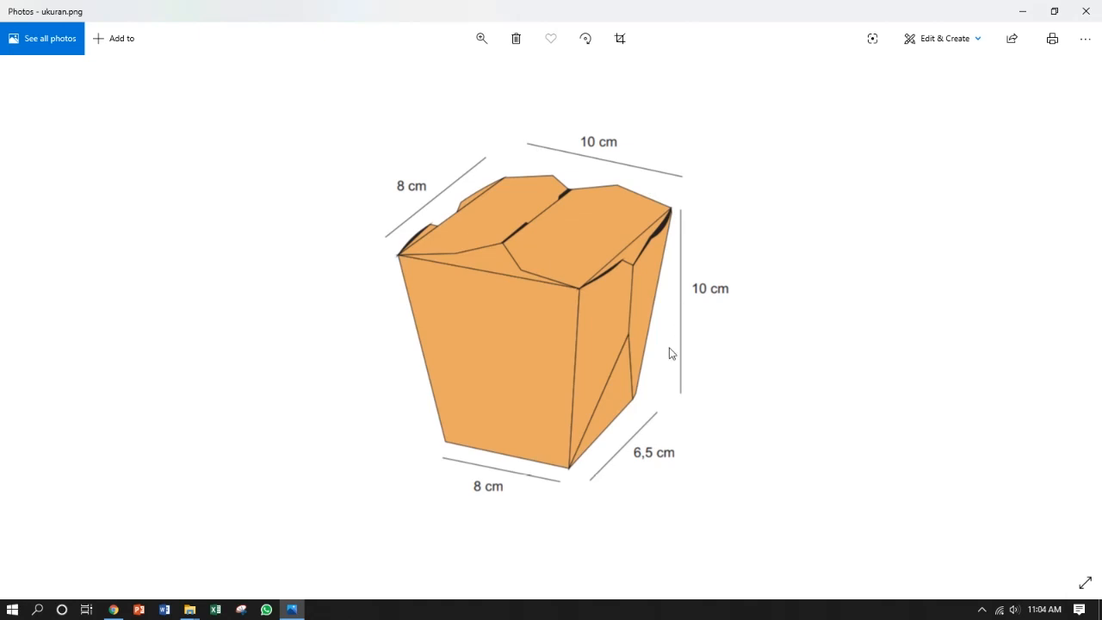
{"action": "left_click", "coordinate": [112, 610]}
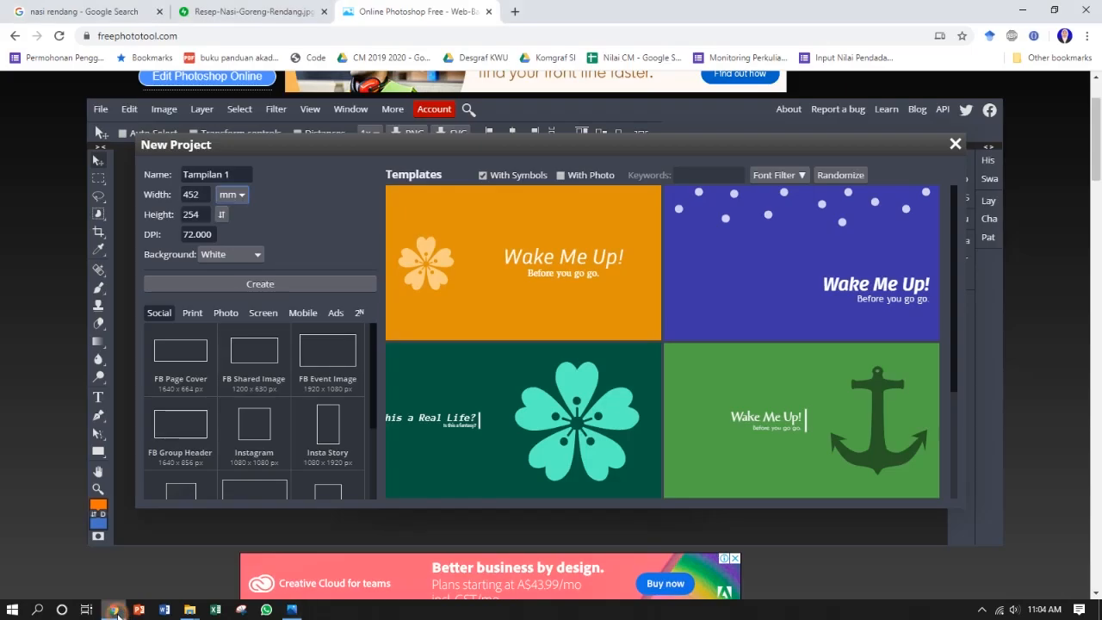
{"action": "left_click", "coordinate": [204, 194]}
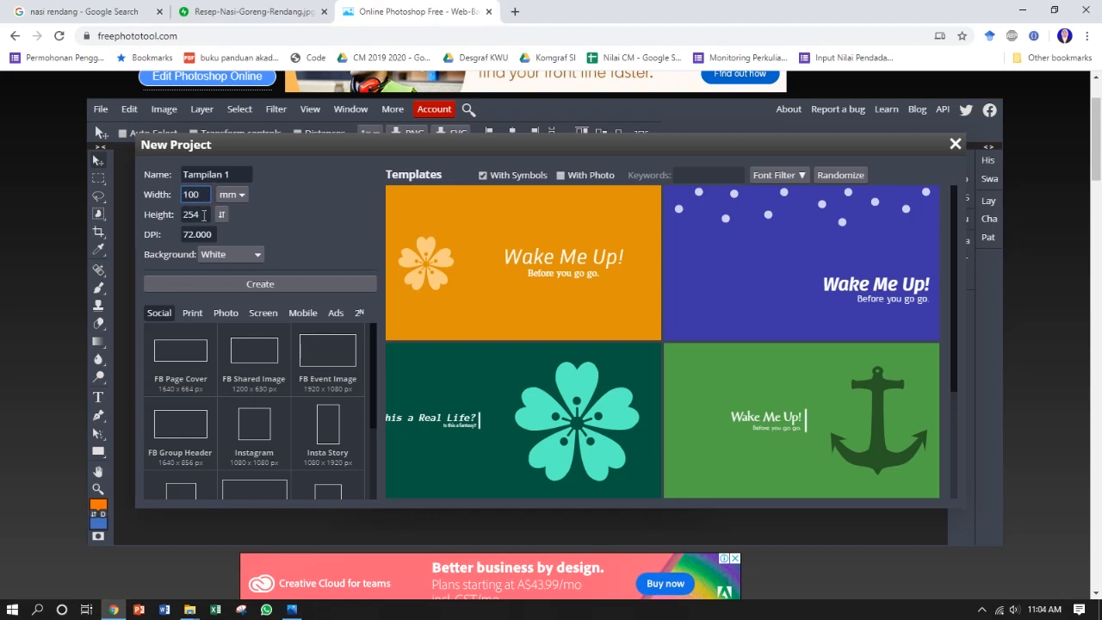
{"action": "double_click", "coordinate": [204, 215]}
{"action": "type", "text": "100"}
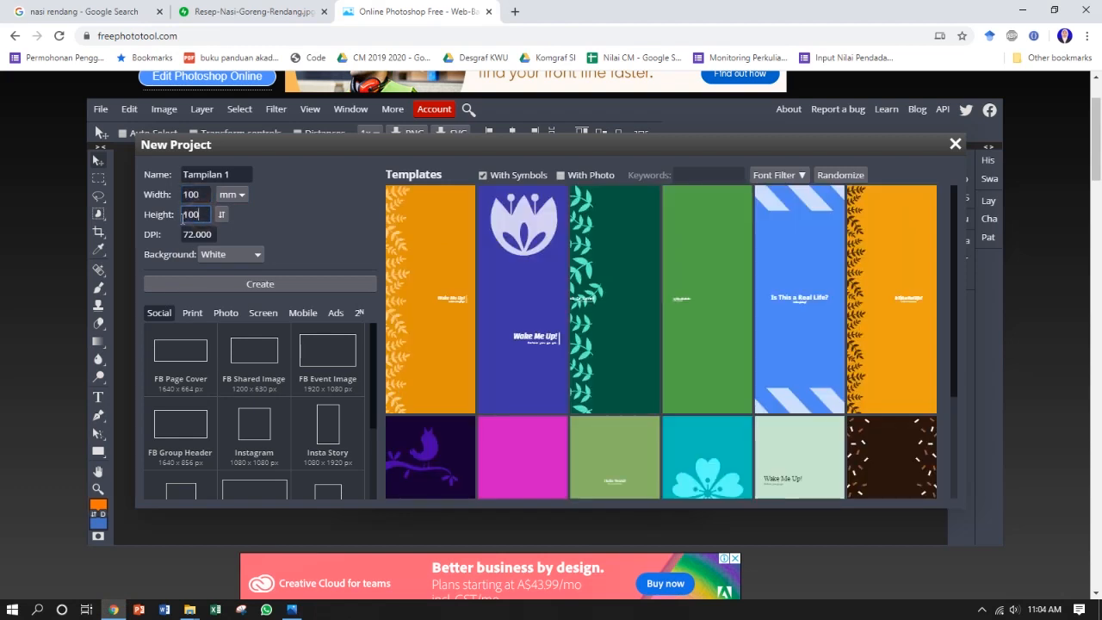
{"action": "double_click", "coordinate": [215, 234]}
{"action": "type", "text": "300"}
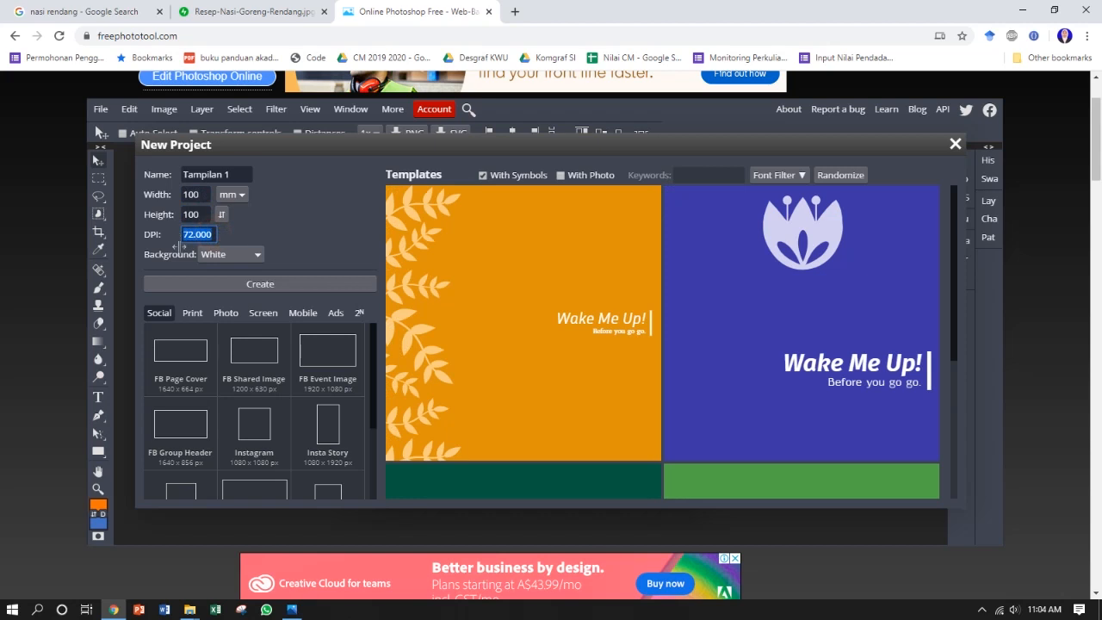
Step: Choose a transparent background and create the project
{"action": "left_click", "coordinate": [243, 254]}
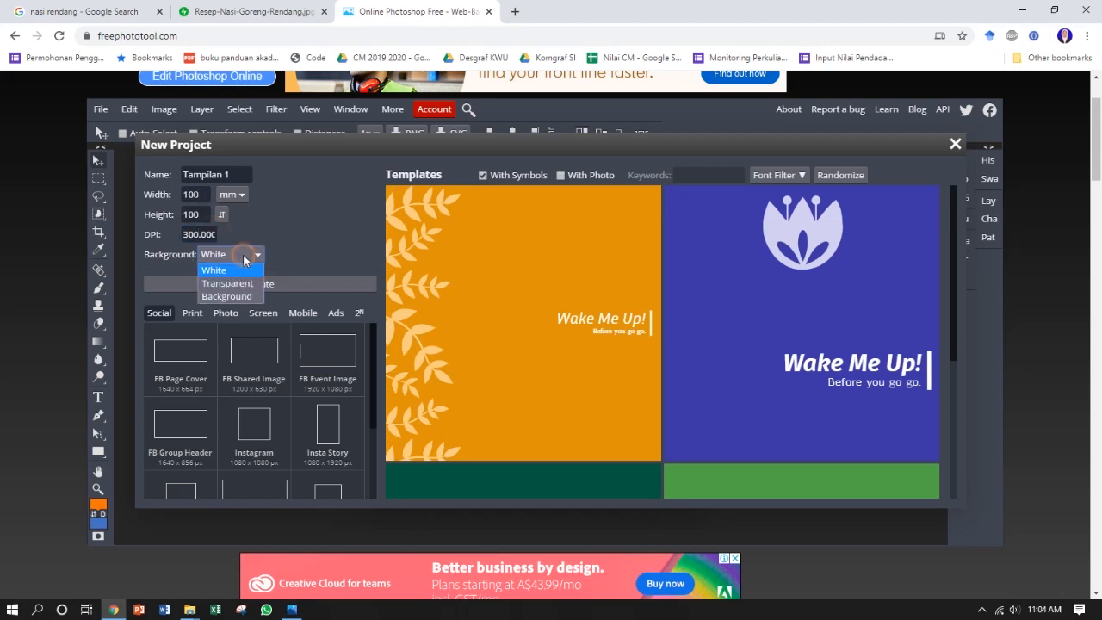
{"action": "left_click", "coordinate": [244, 283]}
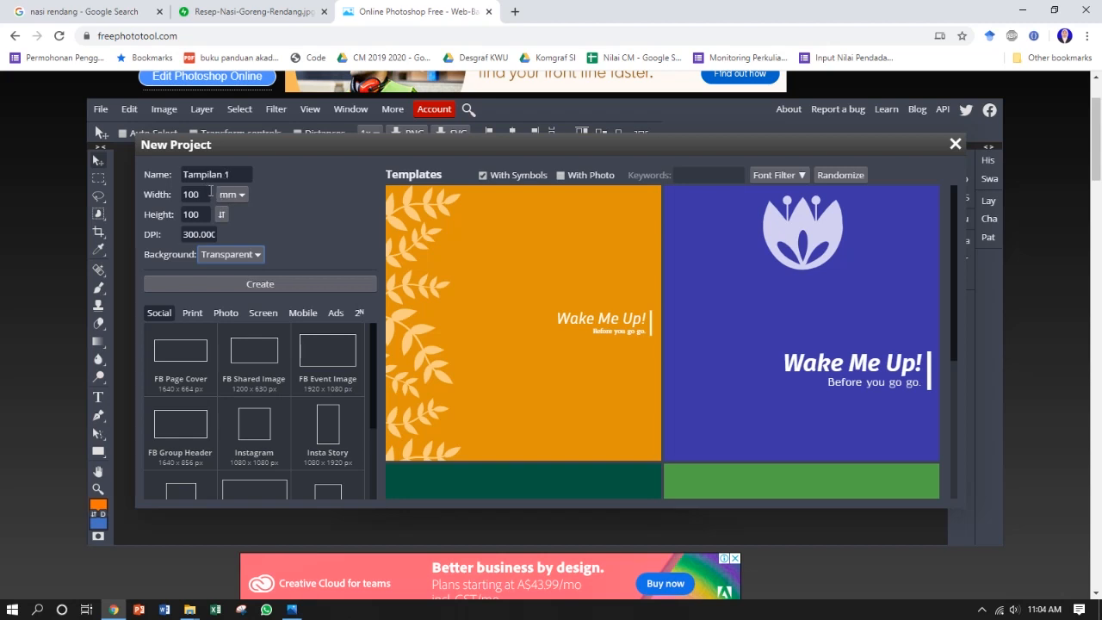
{"action": "left_click", "coordinate": [260, 285]}
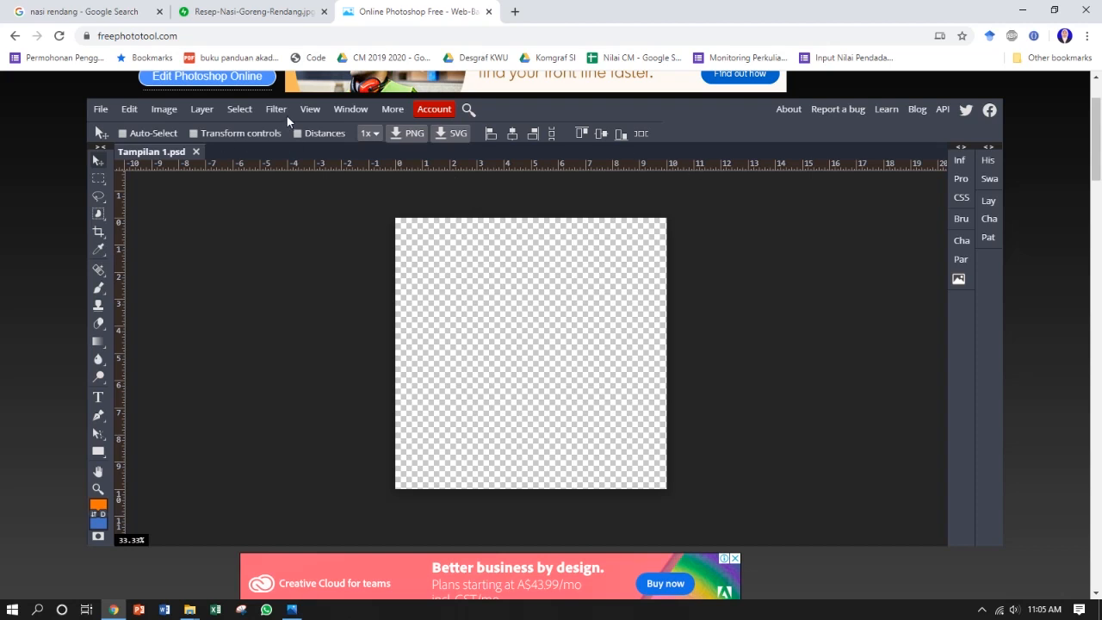
Step: Check whether the rulers are enabled in the view options
{"action": "left_click", "coordinate": [308, 109]}
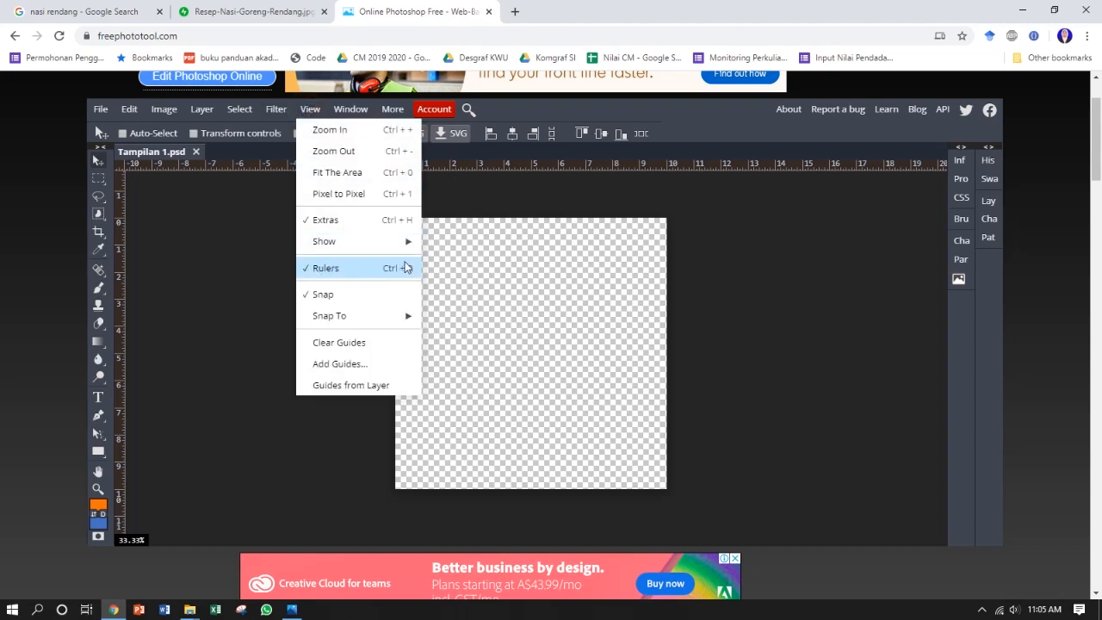
{"action": "left_click", "coordinate": [498, 233]}
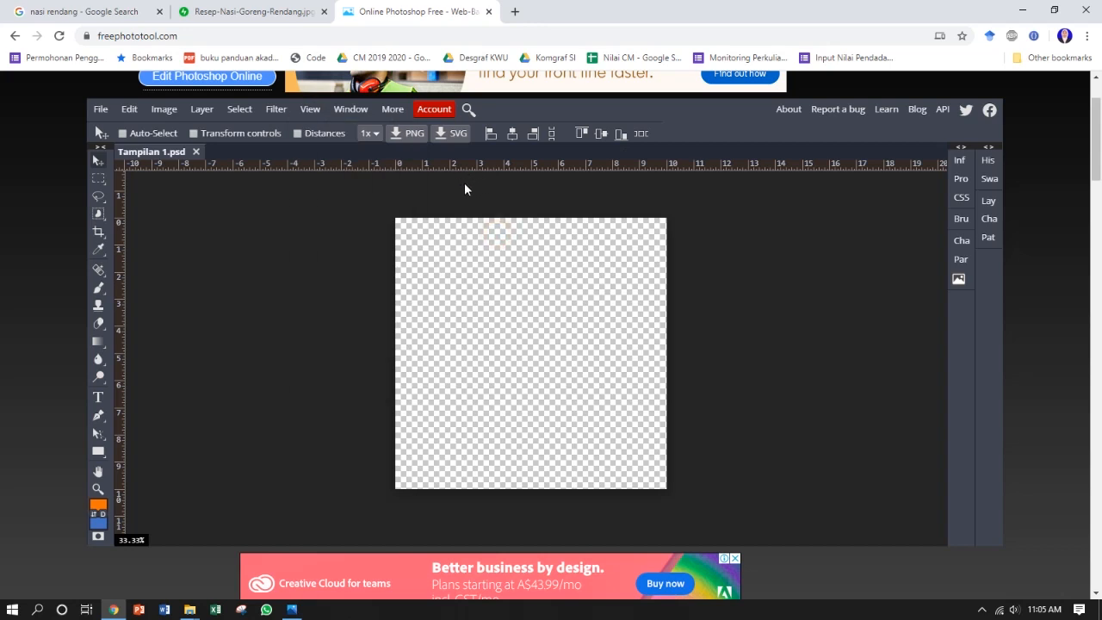
Step: Check the ruler's measurement unit options for the canvas
{"action": "left_click", "coordinate": [488, 227]}
{"action": "key", "text": "ctrl+plus"}
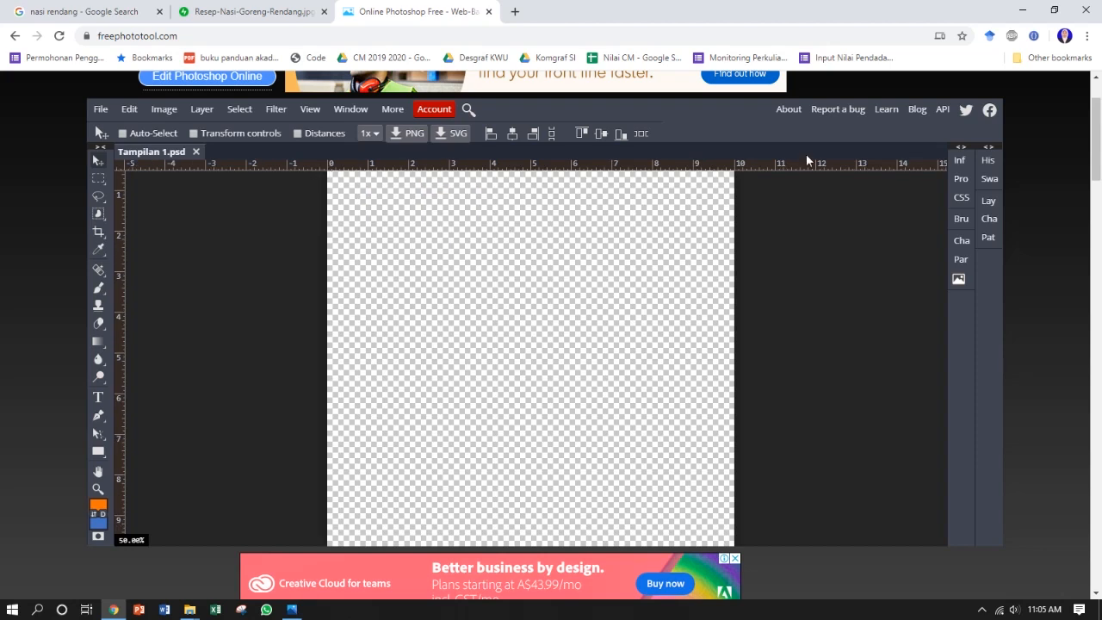
{"action": "right_click", "coordinate": [521, 165]}
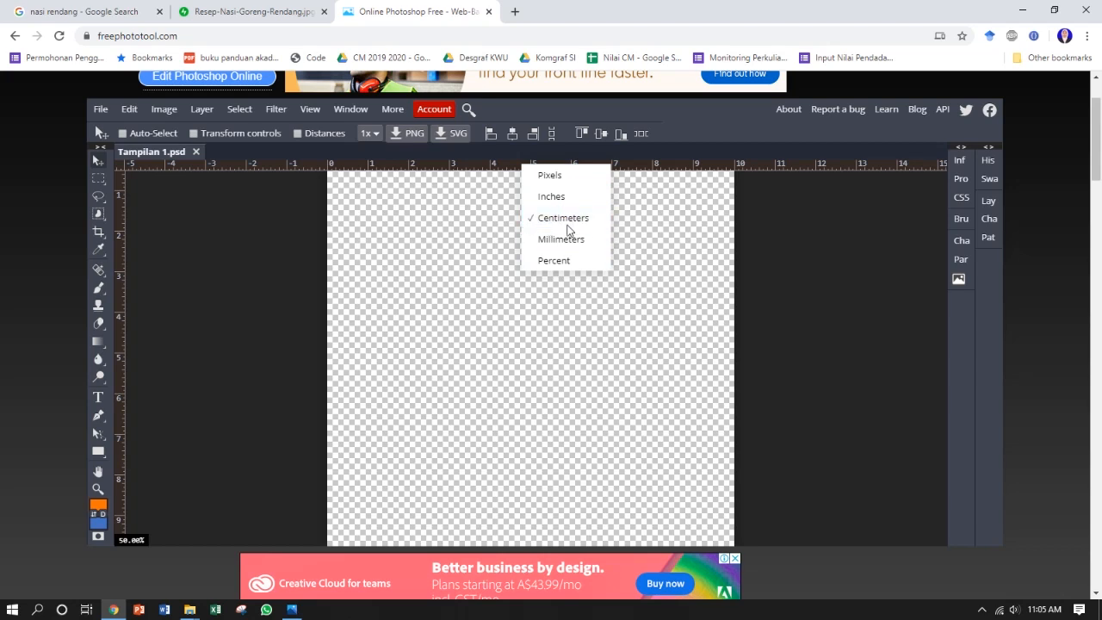
{"action": "left_click", "coordinate": [424, 266]}
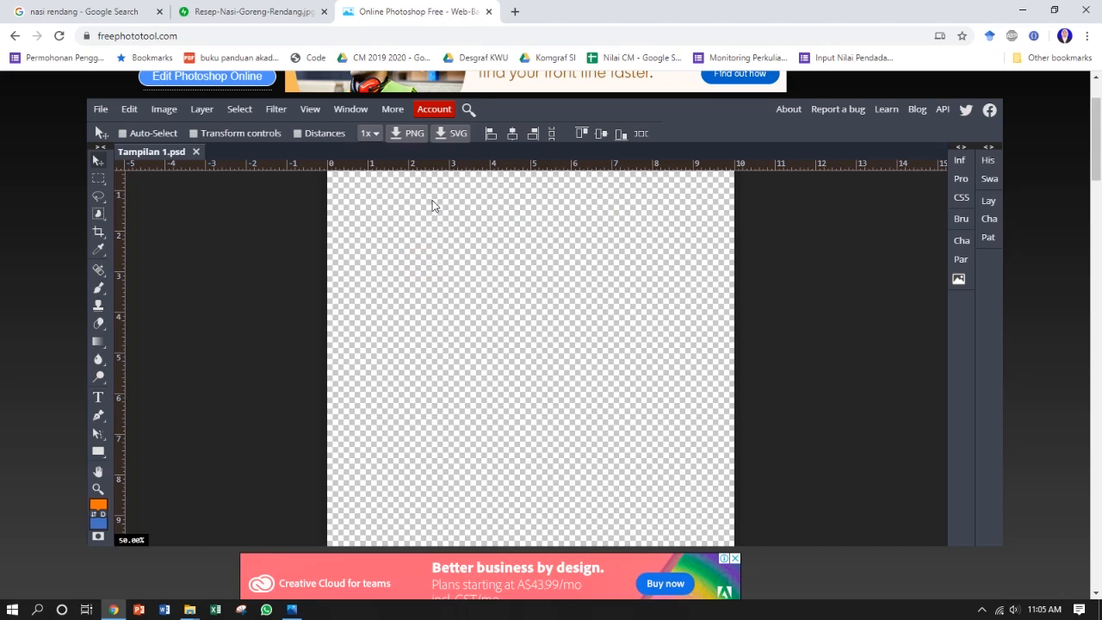
Step: Start a red-filled Pen shape with a straight edge along the canvas bottom from 1 cm to 9 cm
{"action": "left_click_drag", "start_coordinate": [441, 383], "coordinate": [354, 172]}
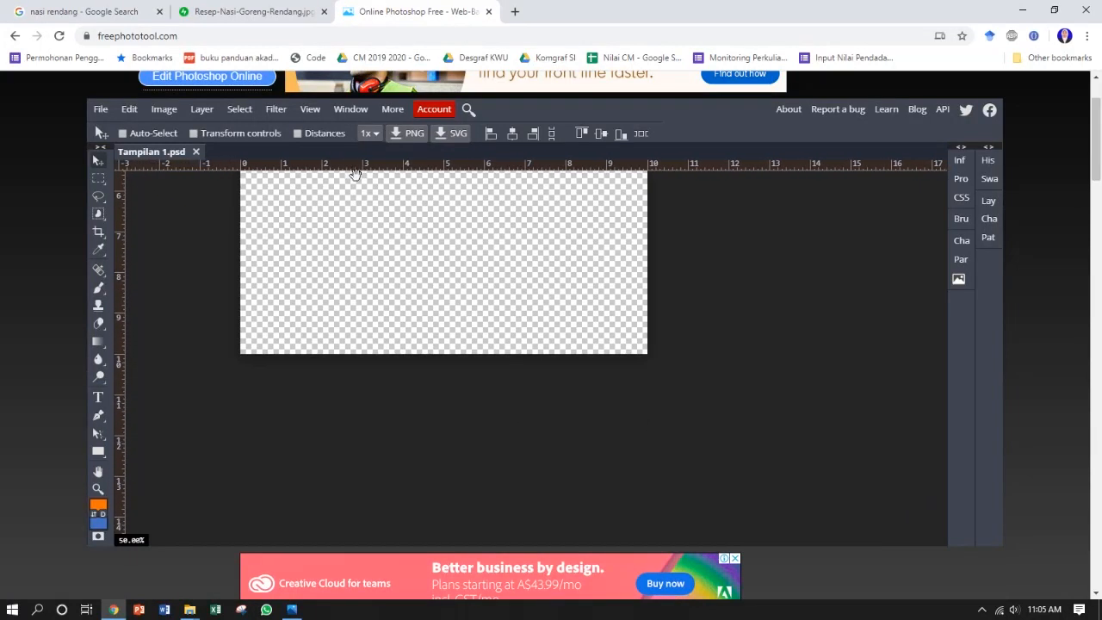
{"action": "left_click", "coordinate": [371, 306]}
{"action": "left_click_drag", "start_coordinate": [372, 291], "coordinate": [371, 186]}
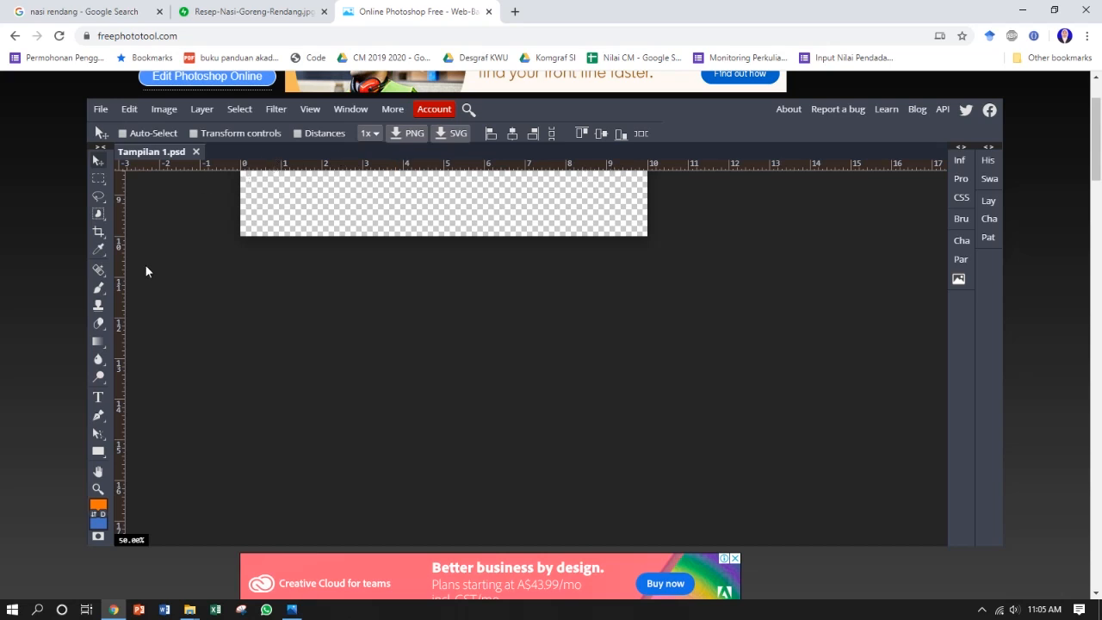
{"action": "left_click", "coordinate": [100, 415]}
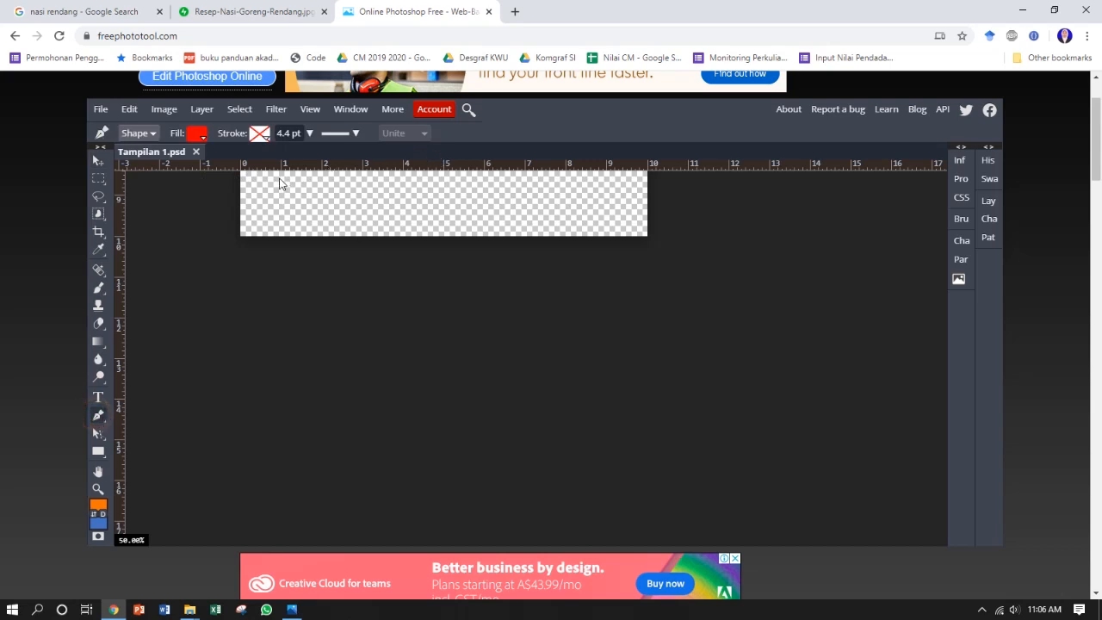
{"action": "left_click_drag", "start_coordinate": [324, 221], "coordinate": [310, 171]}
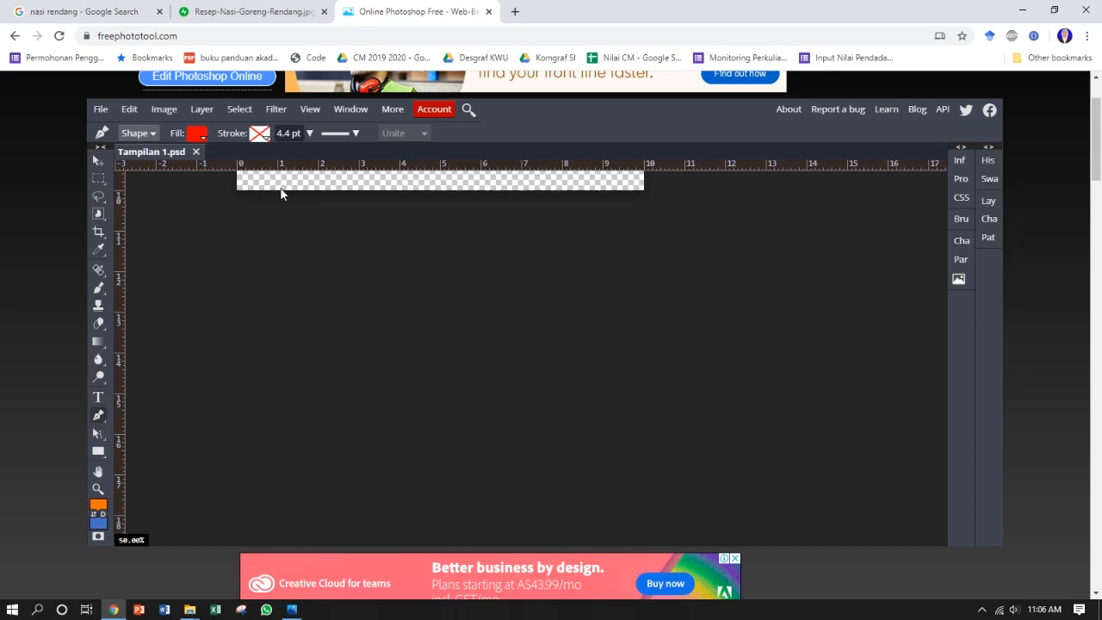
{"action": "left_click", "coordinate": [278, 189]}
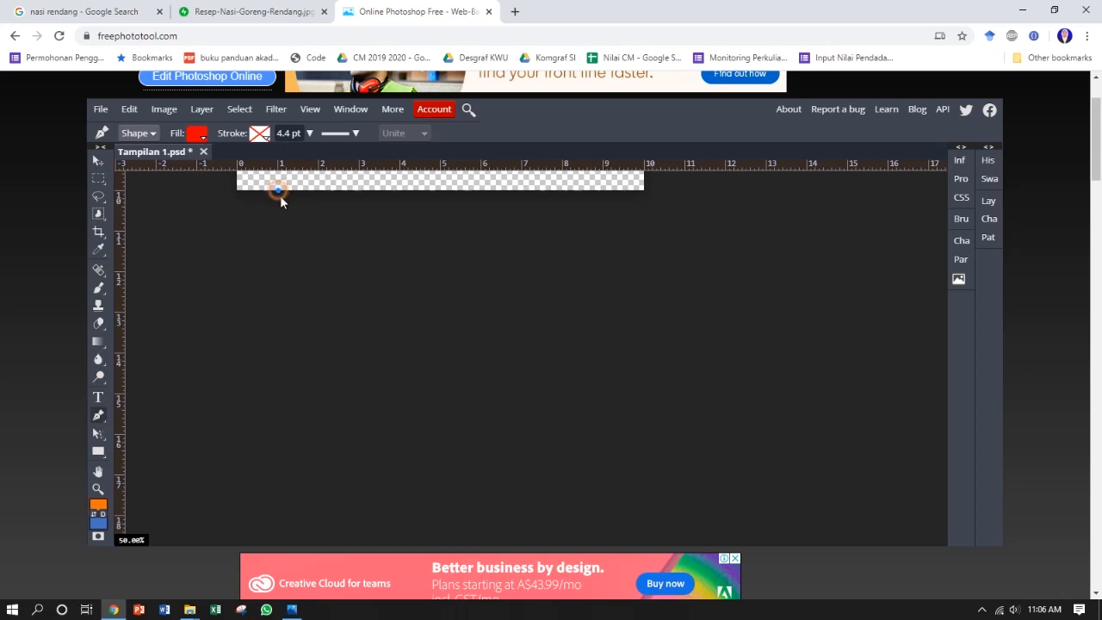
{"action": "left_click", "coordinate": [603, 189]}
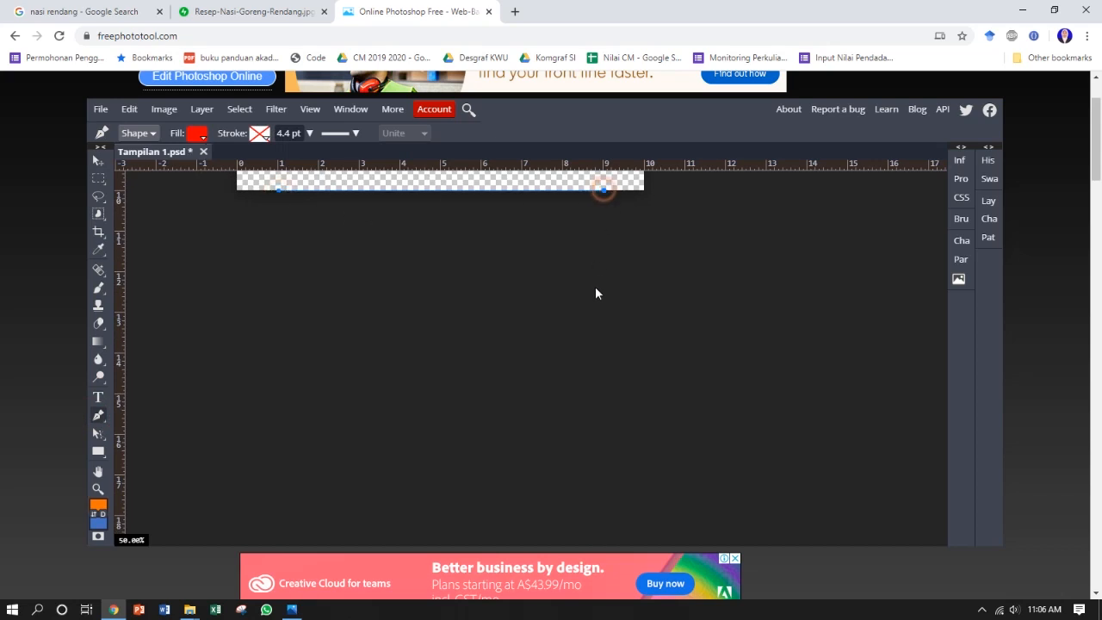
Step: Extend the red shape to the canvas's top-right and top-left corners and close it into a trapezoid
{"action": "left_click_drag", "start_coordinate": [528, 231], "coordinate": [531, 516]}
{"action": "left_click_drag", "start_coordinate": [583, 344], "coordinate": [582, 445]}
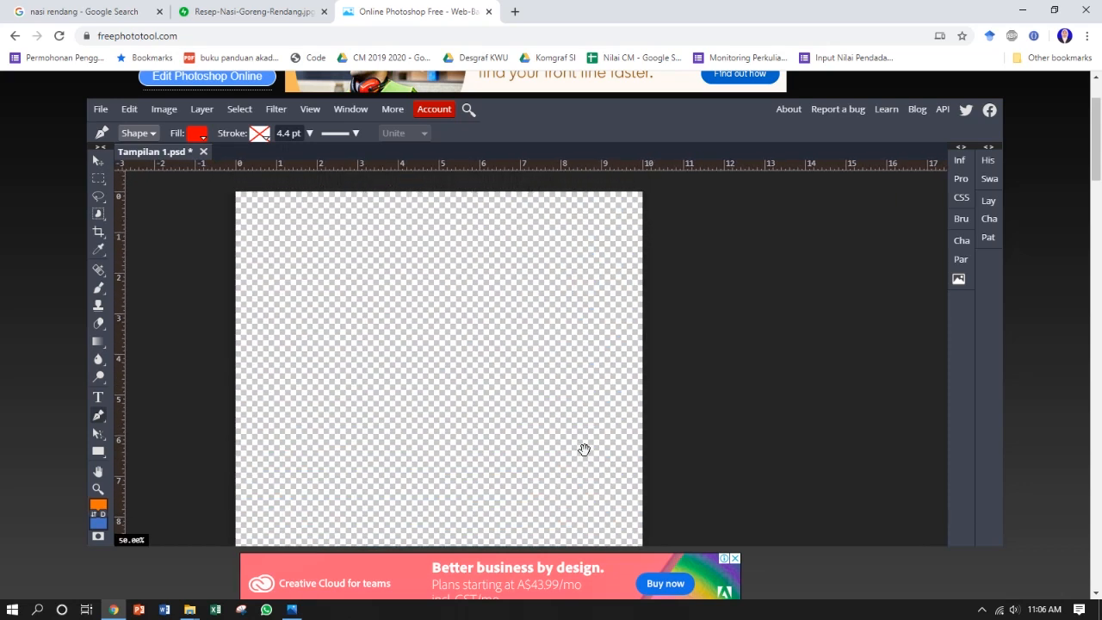
{"action": "left_click", "coordinate": [643, 193]}
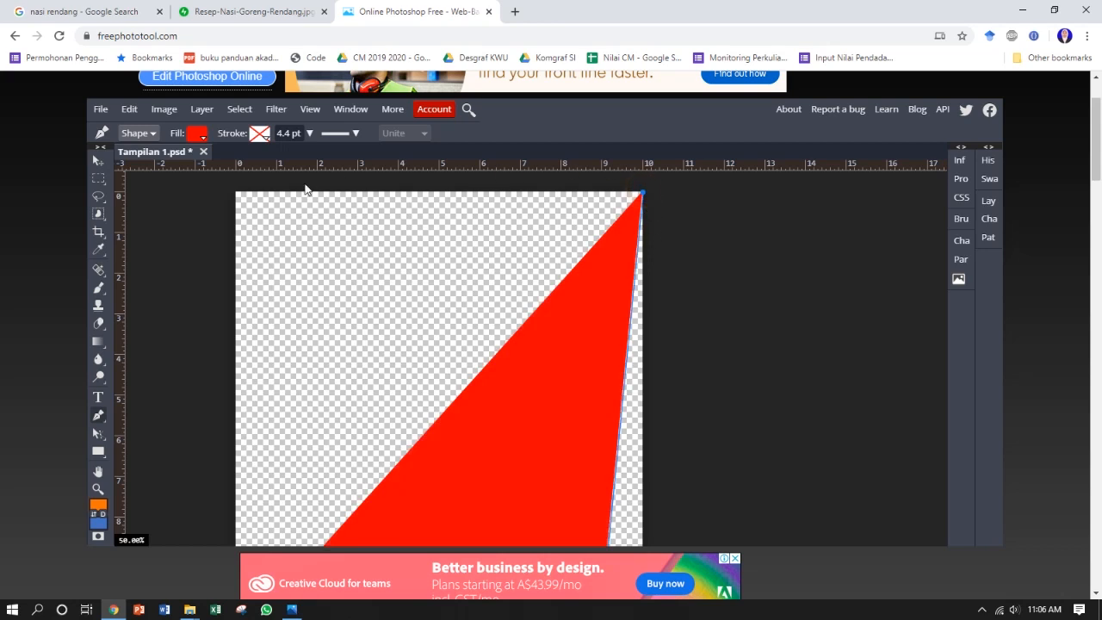
{"action": "left_click", "coordinate": [237, 193]}
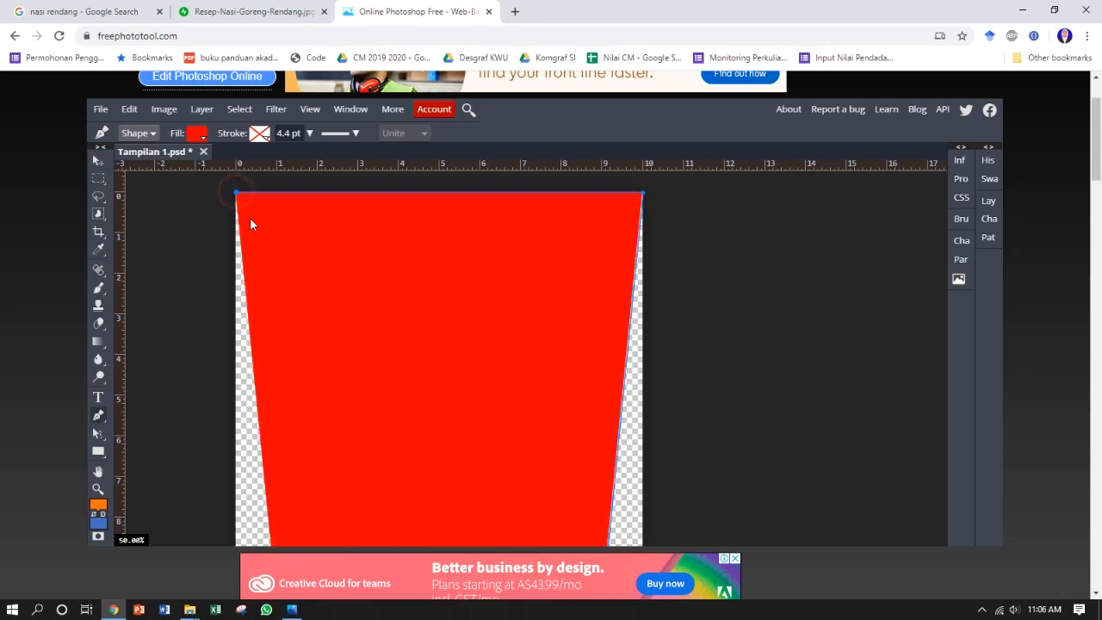
{"action": "left_click_drag", "start_coordinate": [353, 364], "coordinate": [379, 245]}
{"action": "left_click", "coordinate": [303, 480]}
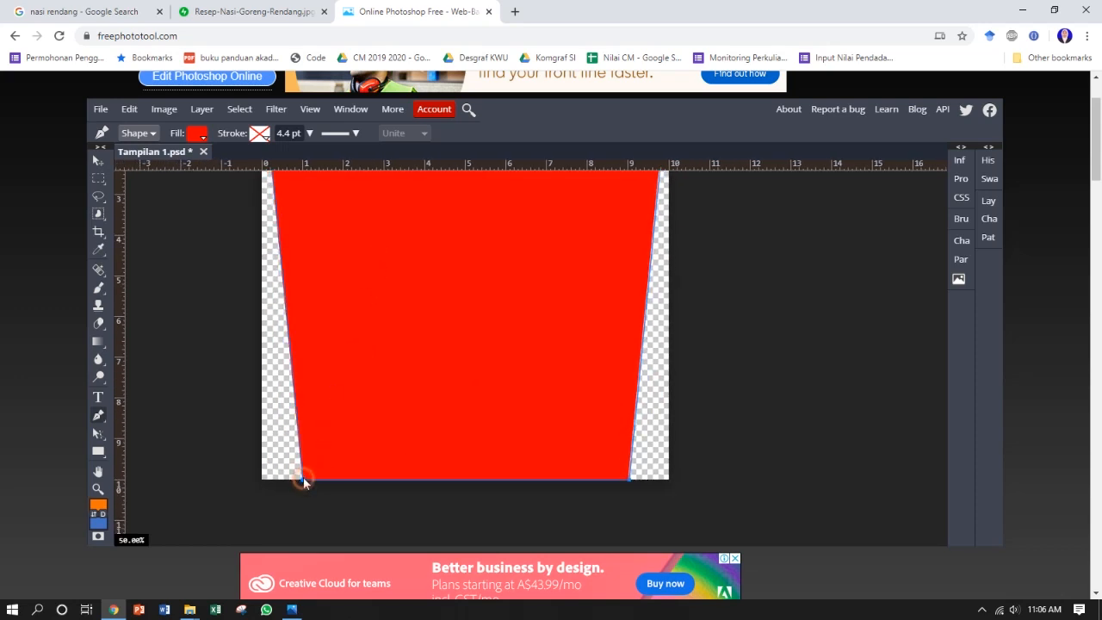
{"action": "left_click_drag", "start_coordinate": [400, 318], "coordinate": [412, 398]}
{"action": "key", "text": "ctrl+minus"}
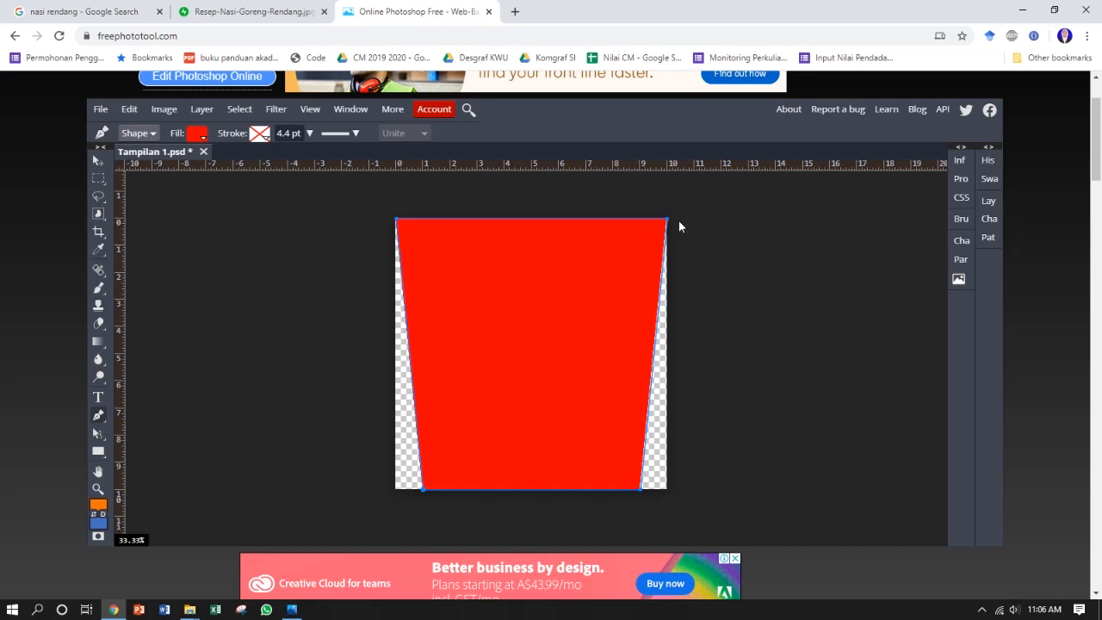
Step: Compare the trapezoid panel with the box dimensions in ukuran.png and return to the design
{"action": "left_click", "coordinate": [97, 160]}
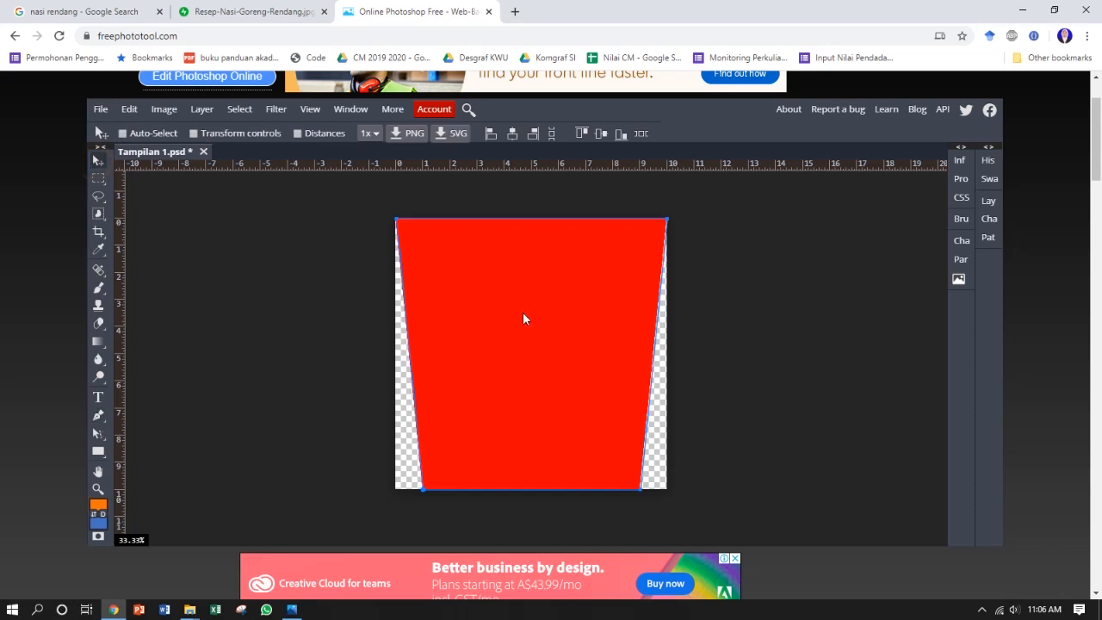
{"action": "left_click", "coordinate": [292, 609]}
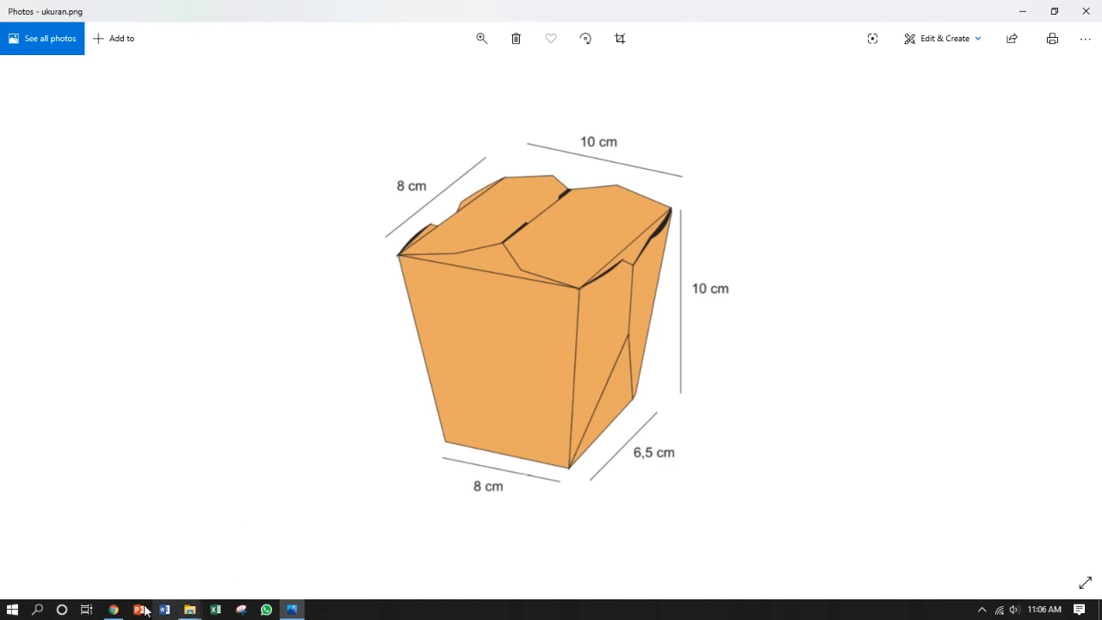
{"action": "left_click", "coordinate": [112, 610]}
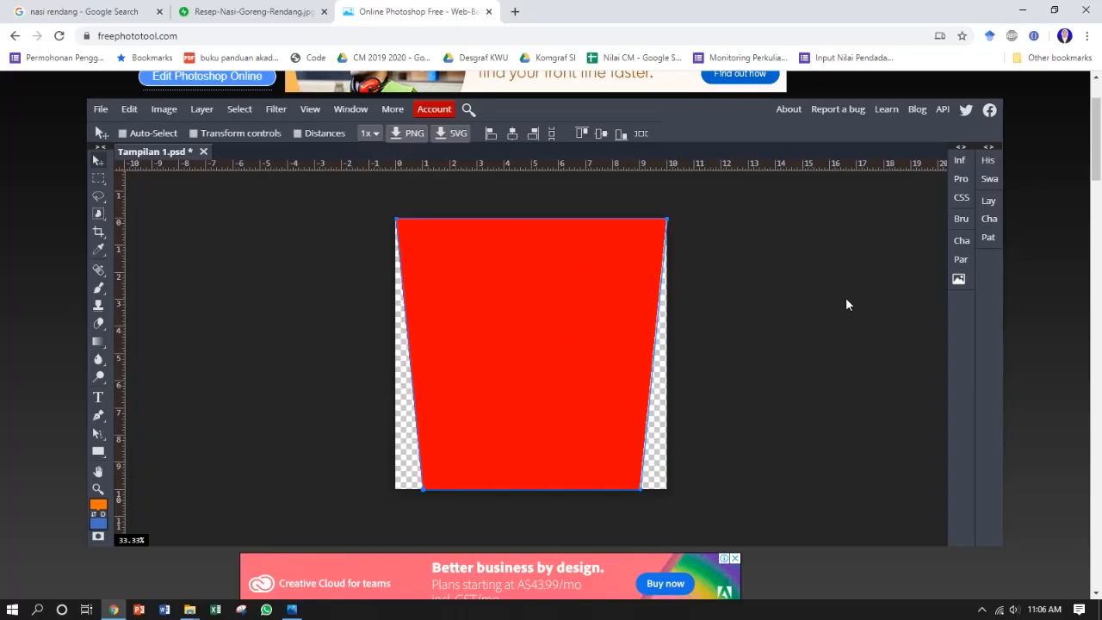
Step: Add a new layer above the trapezoid and start a text on the panel at 150 px size
{"action": "left_click", "coordinate": [988, 201]}
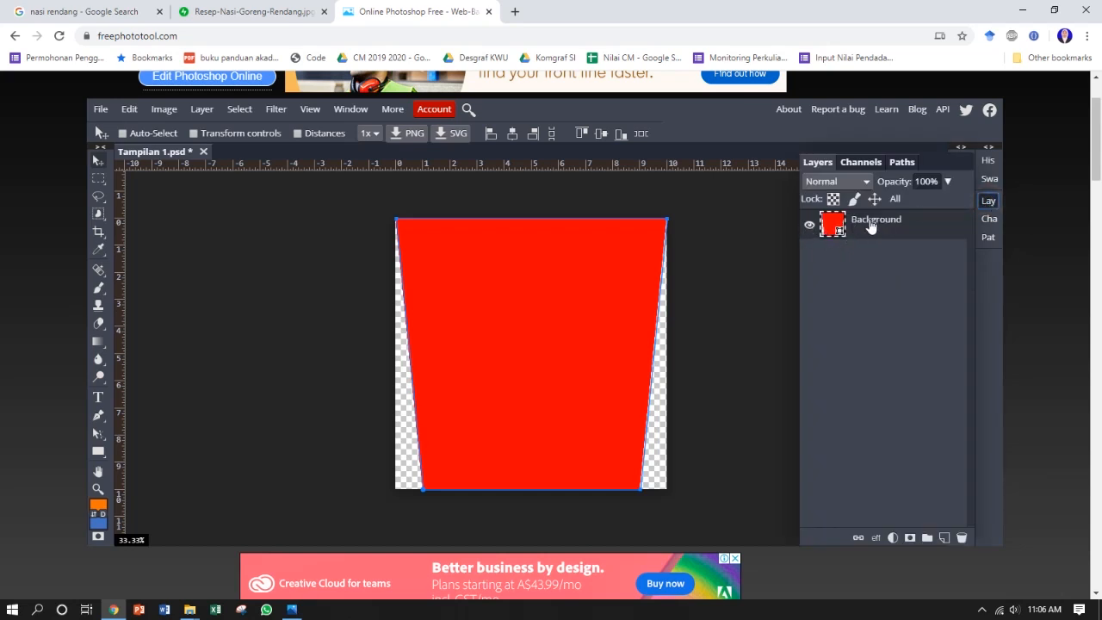
{"action": "left_click", "coordinate": [942, 537]}
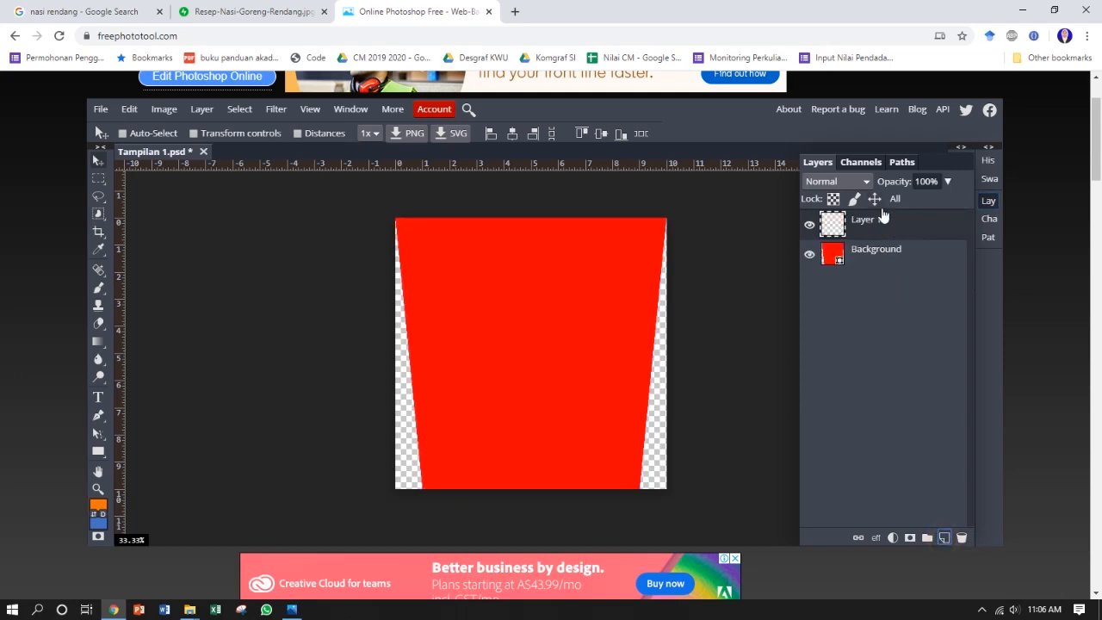
{"action": "left_click", "coordinate": [97, 397]}
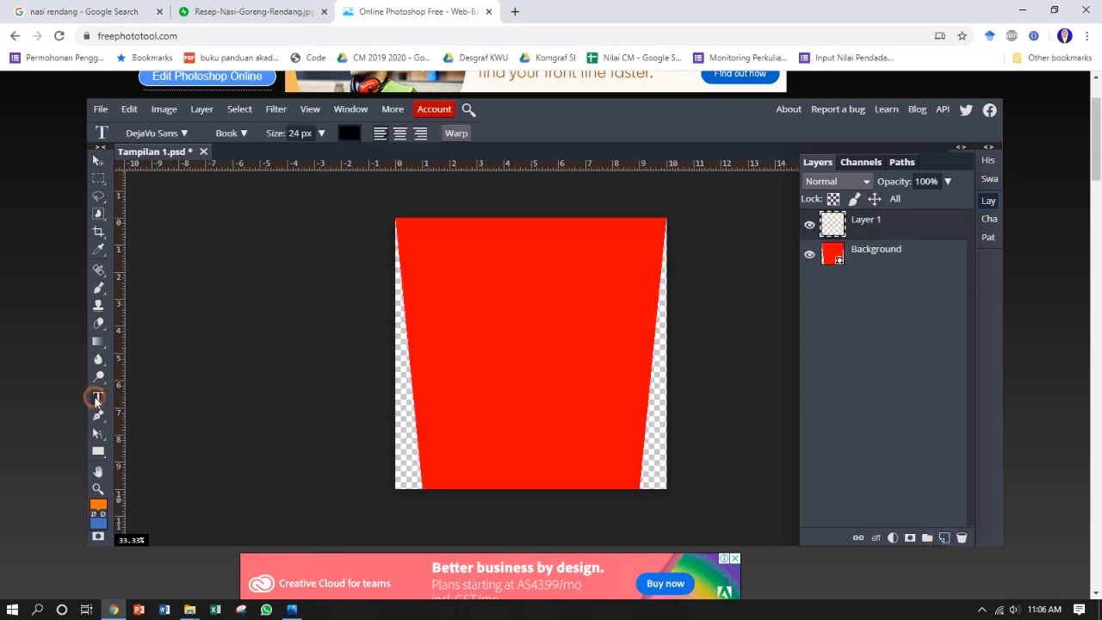
{"action": "left_click", "coordinate": [475, 336]}
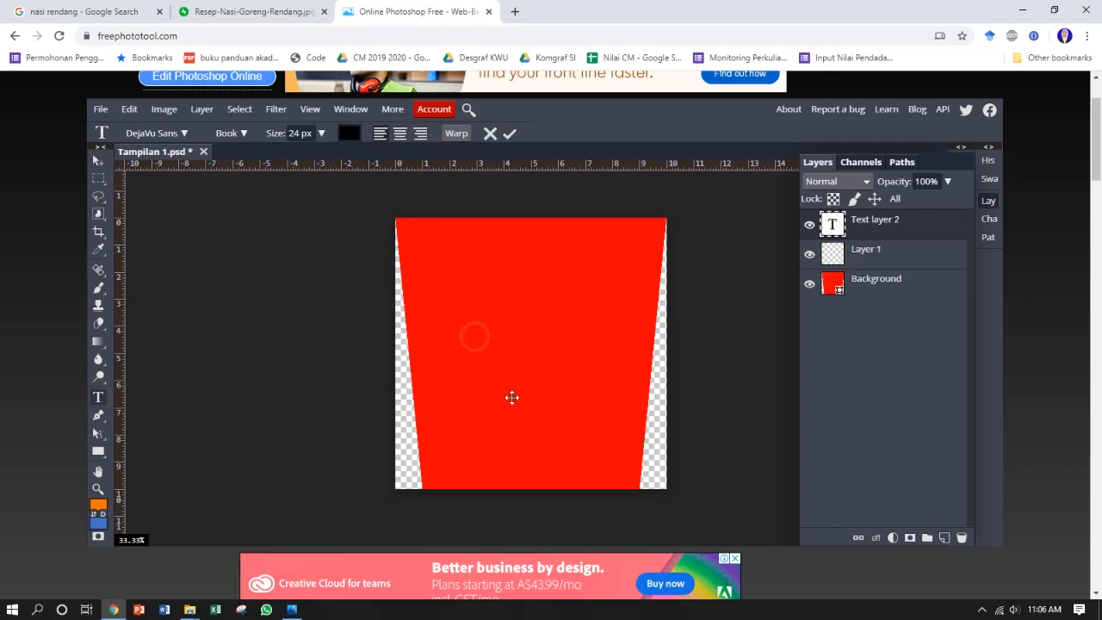
{"action": "left_click", "coordinate": [321, 132]}
{"action": "left_click_drag", "start_coordinate": [298, 156], "coordinate": [318, 157]}
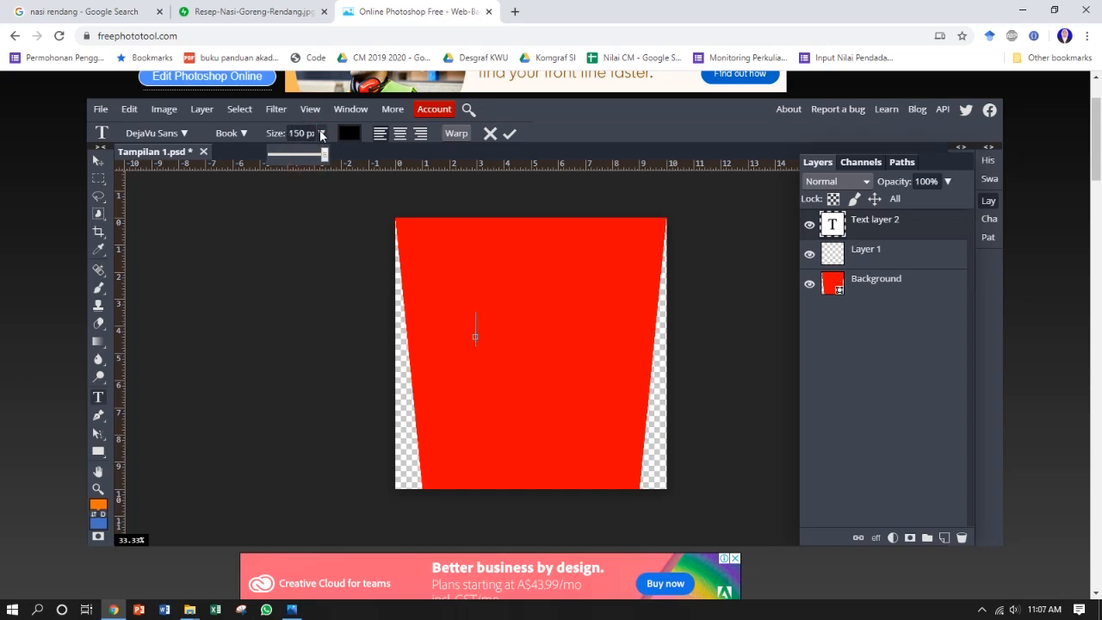
{"action": "left_click", "coordinate": [321, 134]}
Step: Write "RaisBok" and "Que" on two lines and centre-align the whole text
{"action": "left_click", "coordinate": [475, 328]}
{"action": "type", "text": "RaisBok"}
{"action": "key", "text": "Return"}
{"action": "type", "text": "Que"}
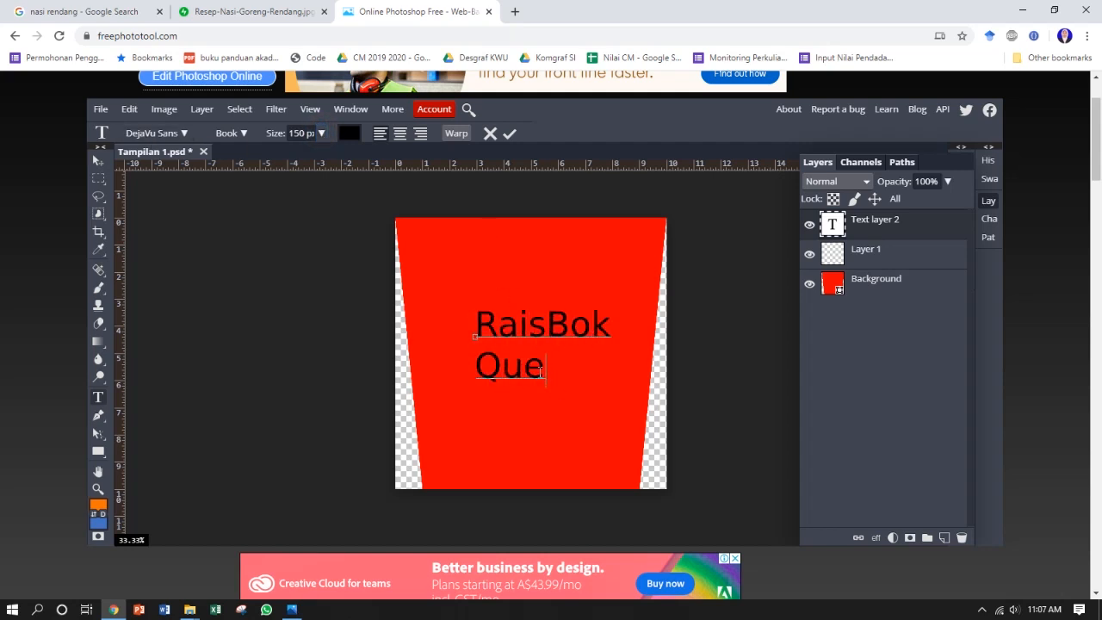
{"action": "left_click_drag", "start_coordinate": [547, 372], "coordinate": [464, 193]}
{"action": "left_click", "coordinate": [397, 134]}
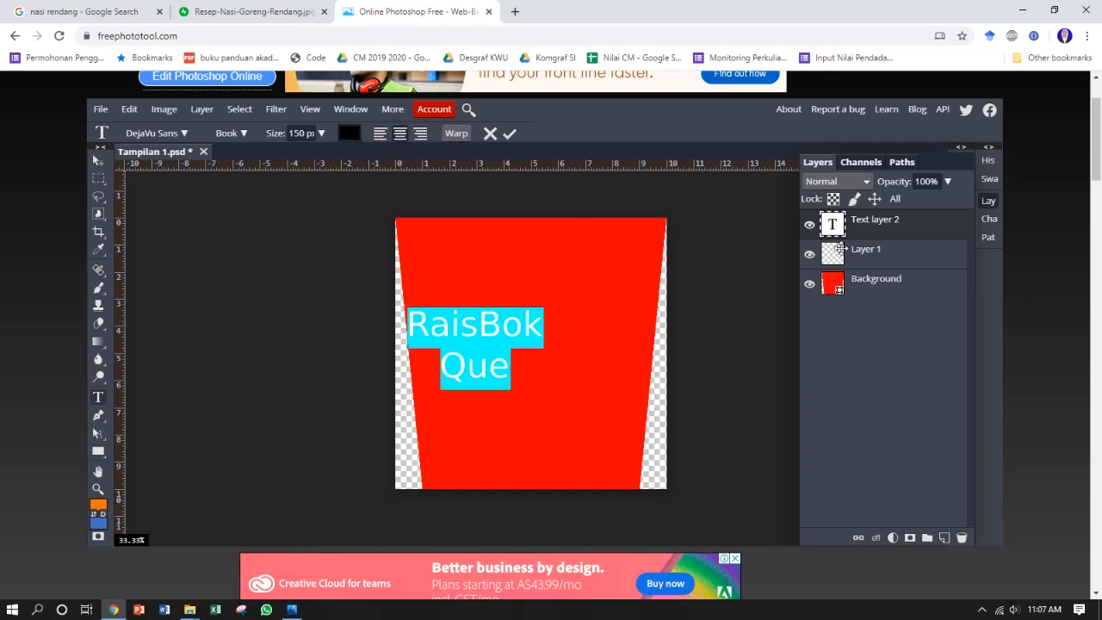
Step: Turn off automatic leading for the selected text and set its leading to 150 px
{"action": "left_click", "coordinate": [988, 201]}
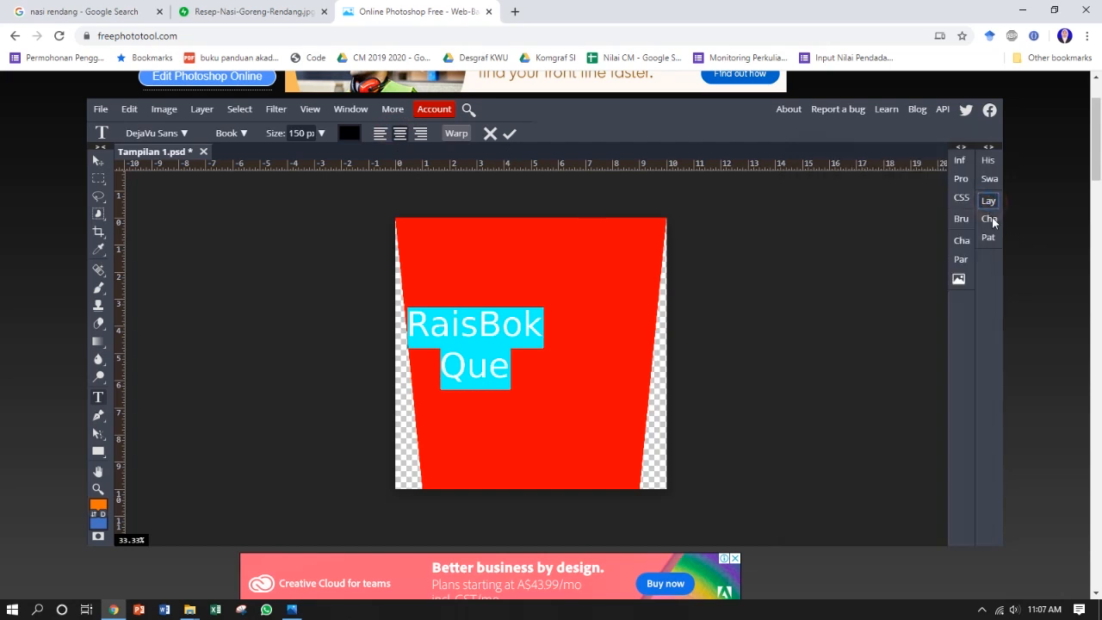
{"action": "left_click", "coordinate": [989, 218]}
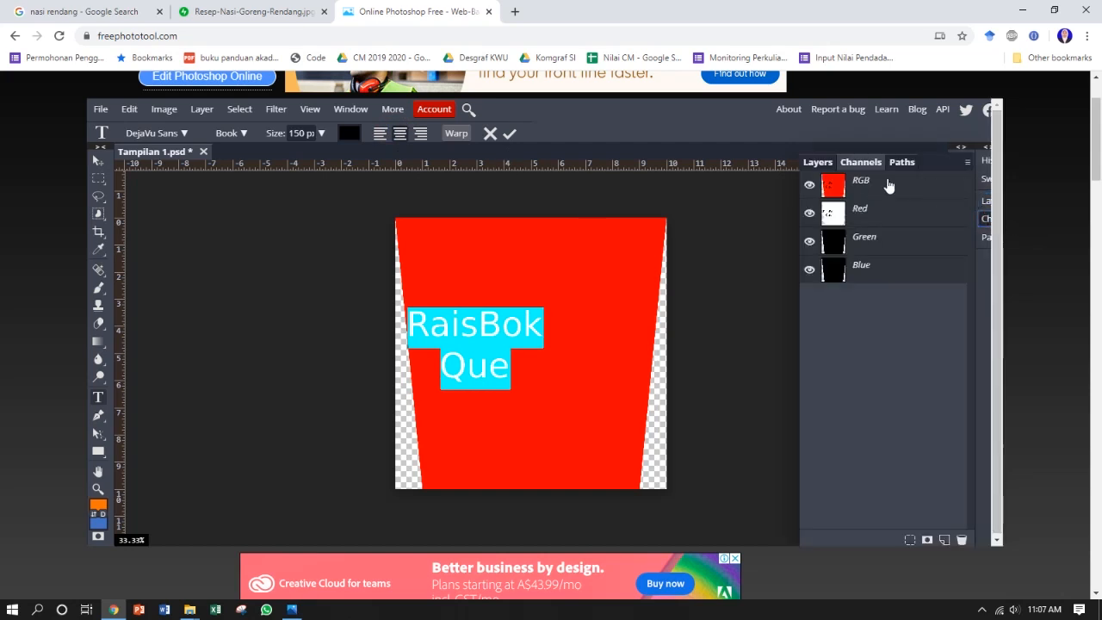
{"action": "left_click", "coordinate": [988, 218]}
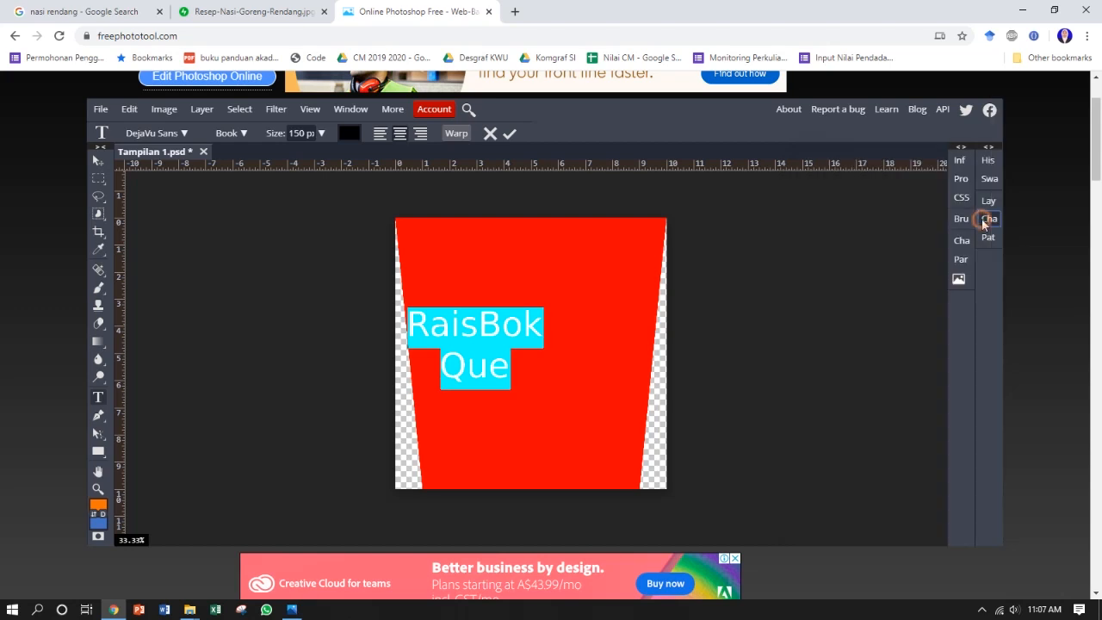
{"action": "left_click", "coordinate": [957, 260]}
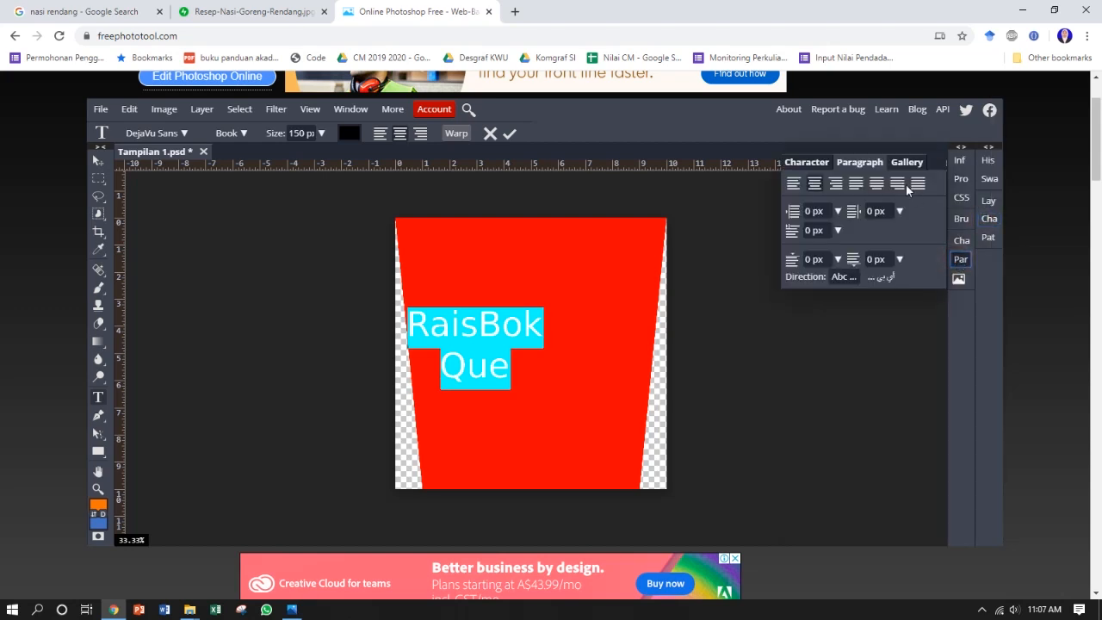
{"action": "left_click", "coordinate": [819, 164]}
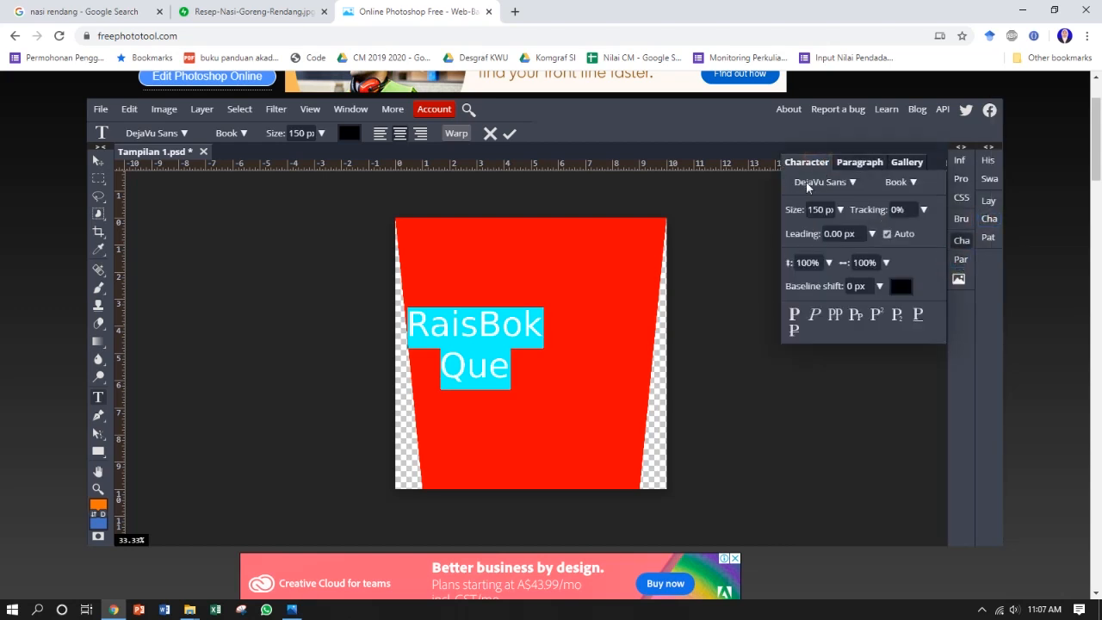
{"action": "left_click", "coordinate": [871, 233]}
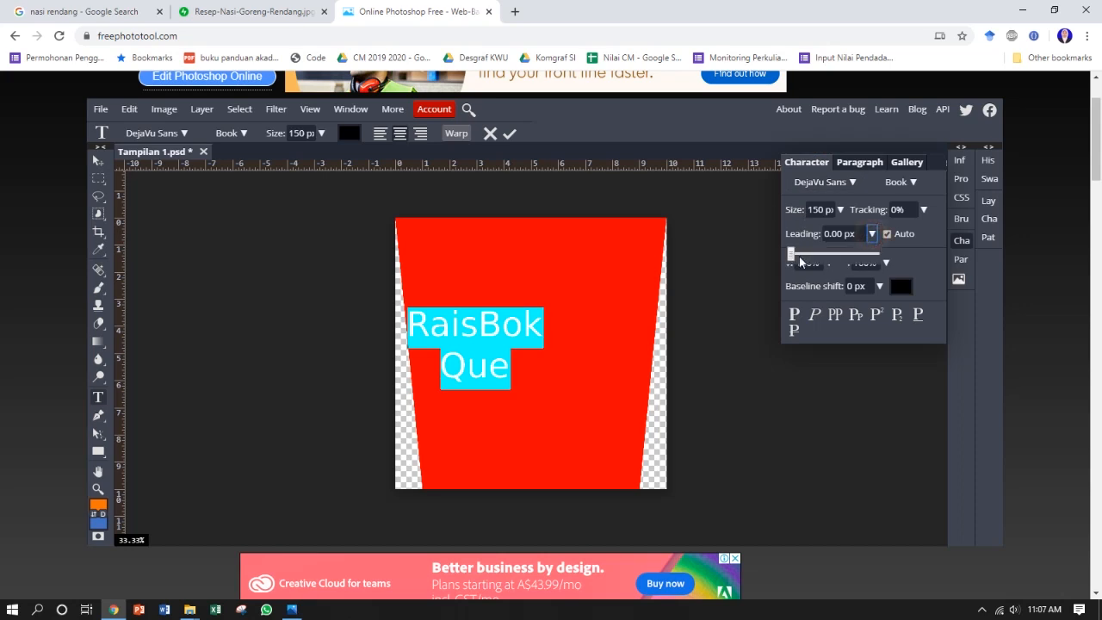
{"action": "left_click", "coordinate": [888, 234]}
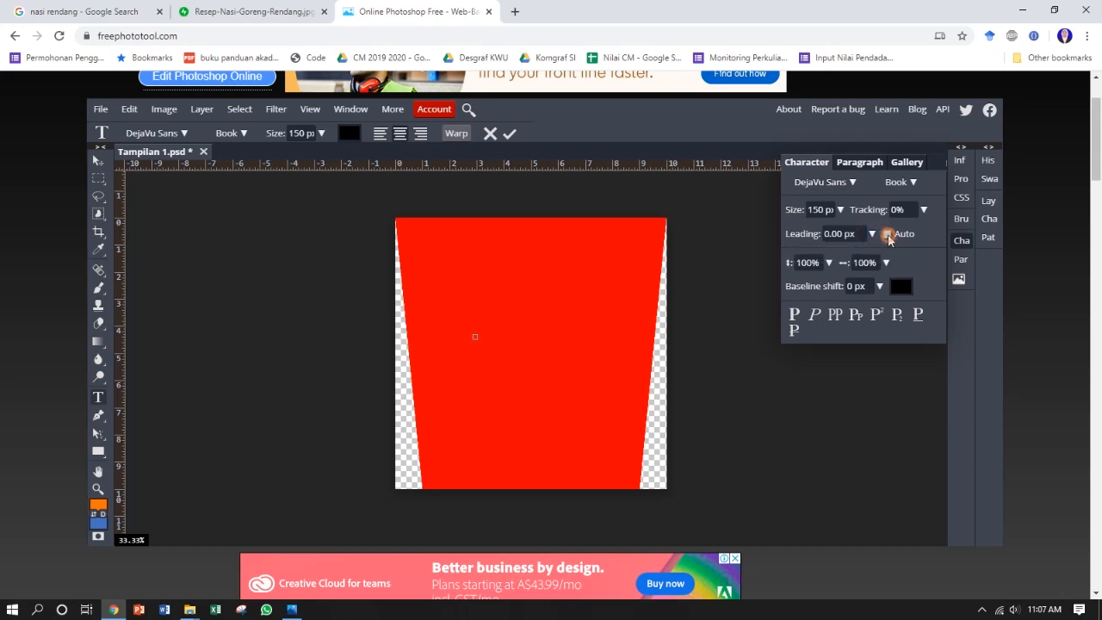
{"action": "left_click_drag", "start_coordinate": [843, 235], "coordinate": [821, 236]}
{"action": "type", "text": "150"}
{"action": "key", "text": "Return"}
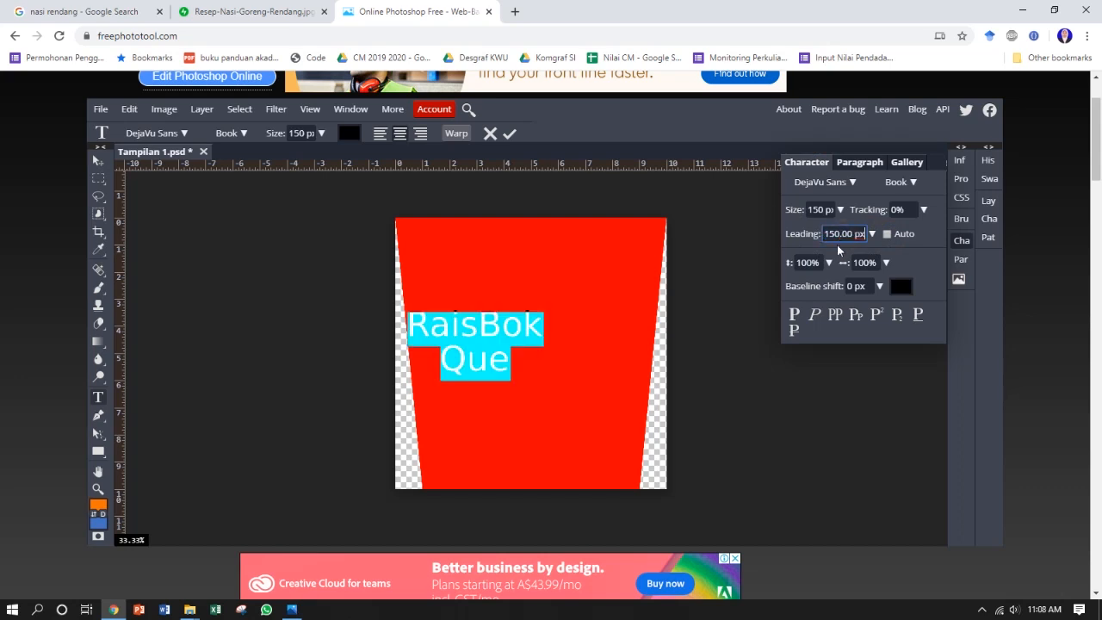
Step: Tighten the text's leading to 120 px and move the text to the horizontal middle of the panel
{"action": "left_click", "coordinate": [834, 232]}
{"action": "key", "text": "BackSpace"}
{"action": "type", "text": "2"}
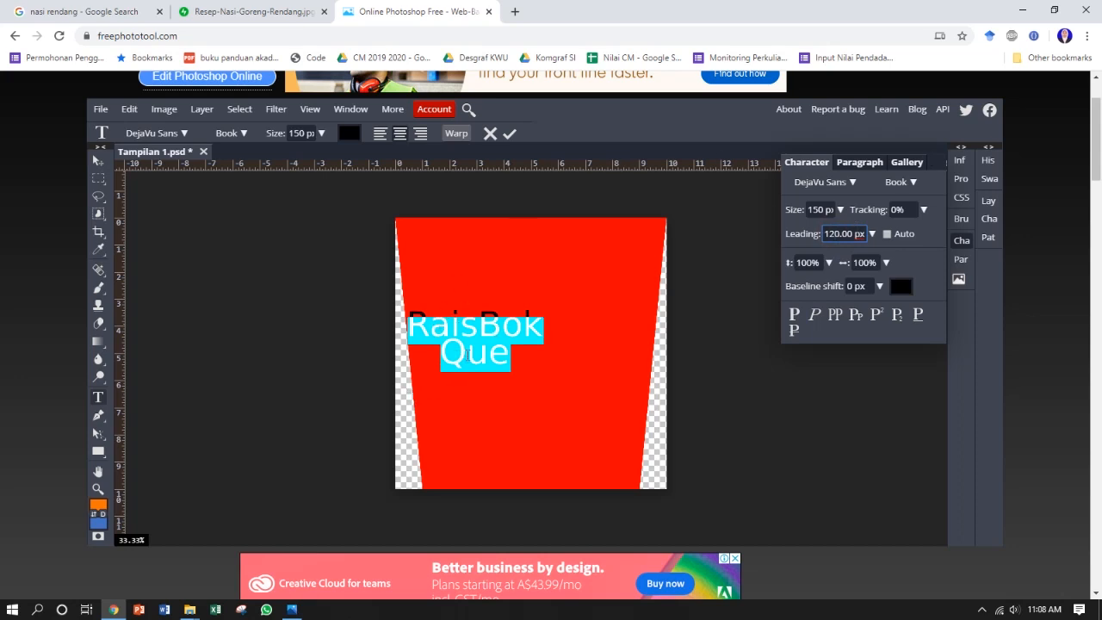
{"action": "left_click", "coordinate": [97, 160]}
{"action": "left_click_drag", "start_coordinate": [471, 335], "coordinate": [519, 327]}
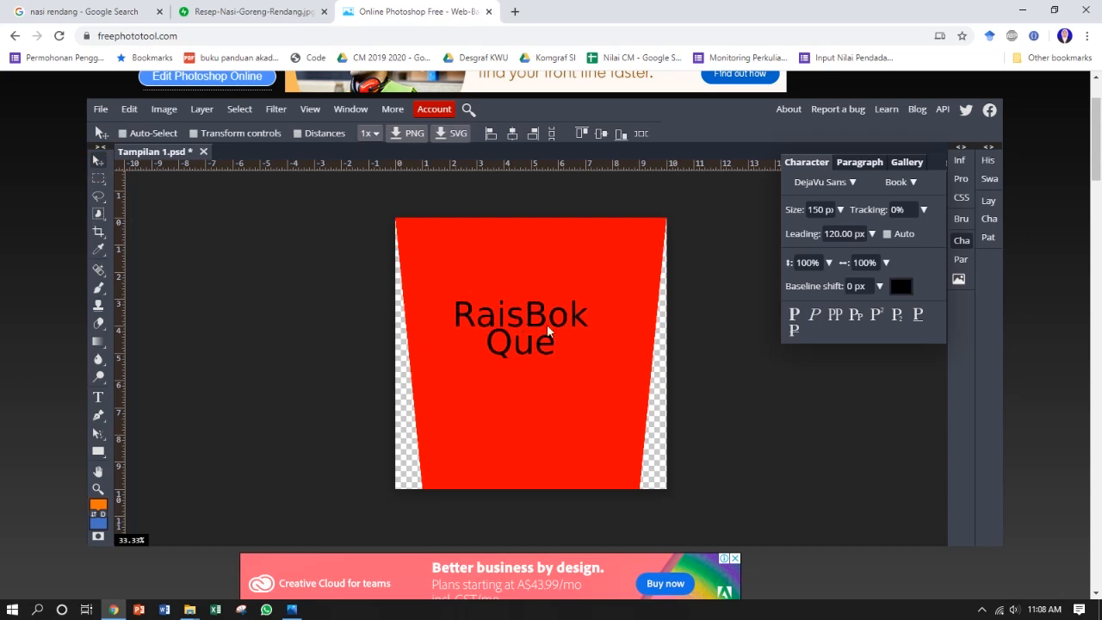
Step: Search the font list for "lob" and apply the Lobster 1.3 font to the "RaisBok Que" text
{"action": "left_click", "coordinate": [837, 182]}
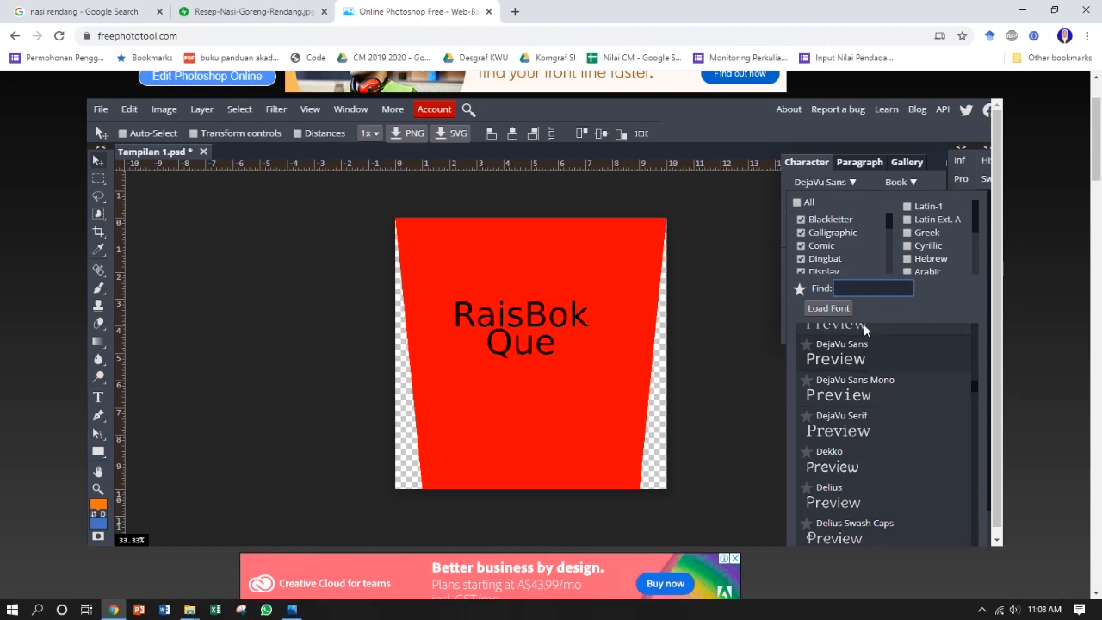
{"action": "scroll", "coordinate": [829, 246], "scroll_direction": "down", "scroll_amount": 3}
{"action": "scroll", "coordinate": [867, 421], "scroll_direction": "down", "scroll_amount": 3}
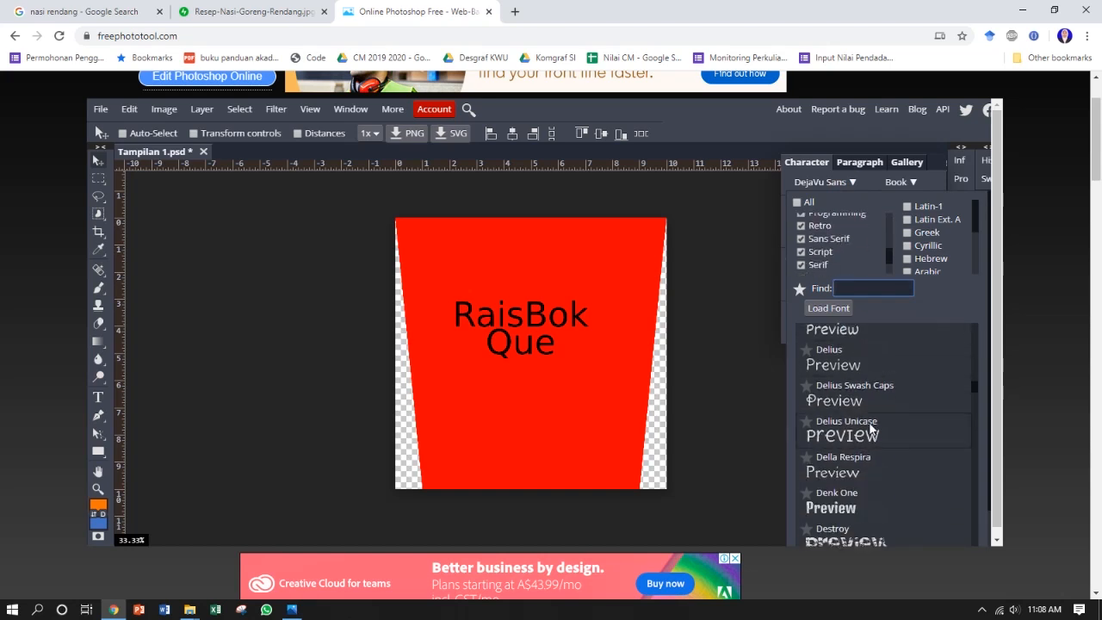
{"action": "scroll", "coordinate": [882, 396], "scroll_direction": "down", "scroll_amount": 3}
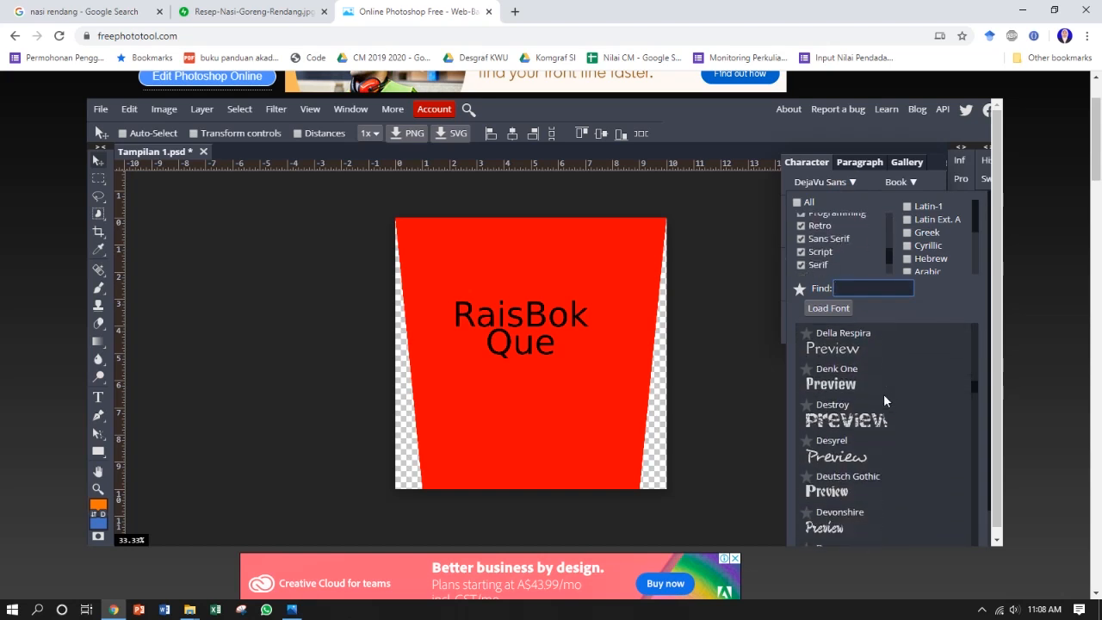
{"action": "scroll", "coordinate": [883, 414], "scroll_direction": "down", "scroll_amount": 5}
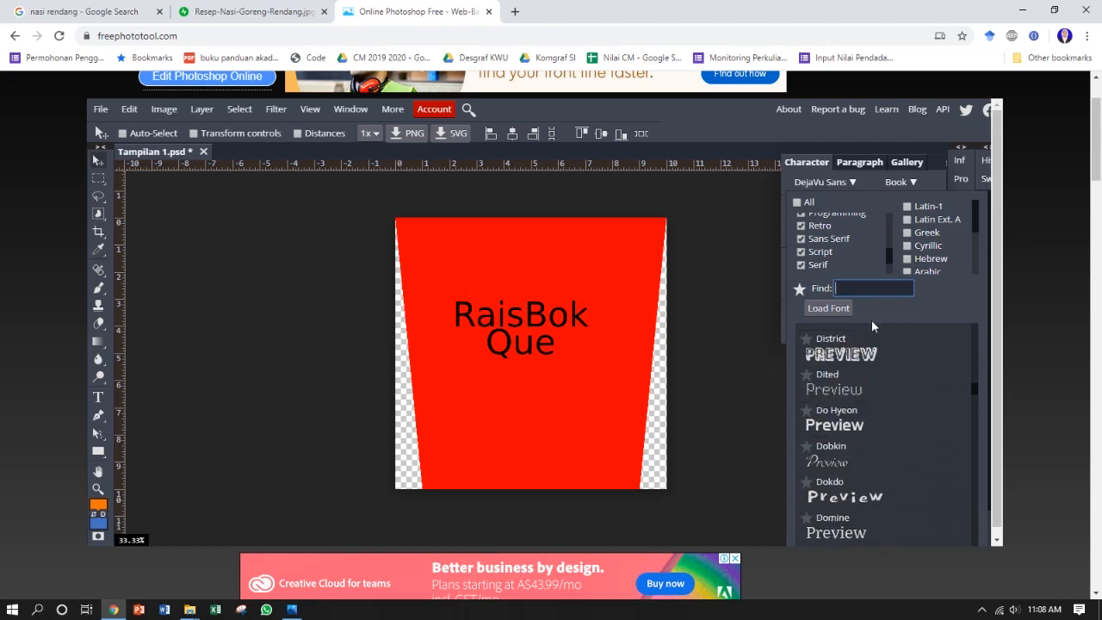
{"action": "scroll", "coordinate": [890, 394], "scroll_direction": "down", "scroll_amount": 2}
{"action": "left_click", "coordinate": [861, 290]}
{"action": "type", "text": "lob"}
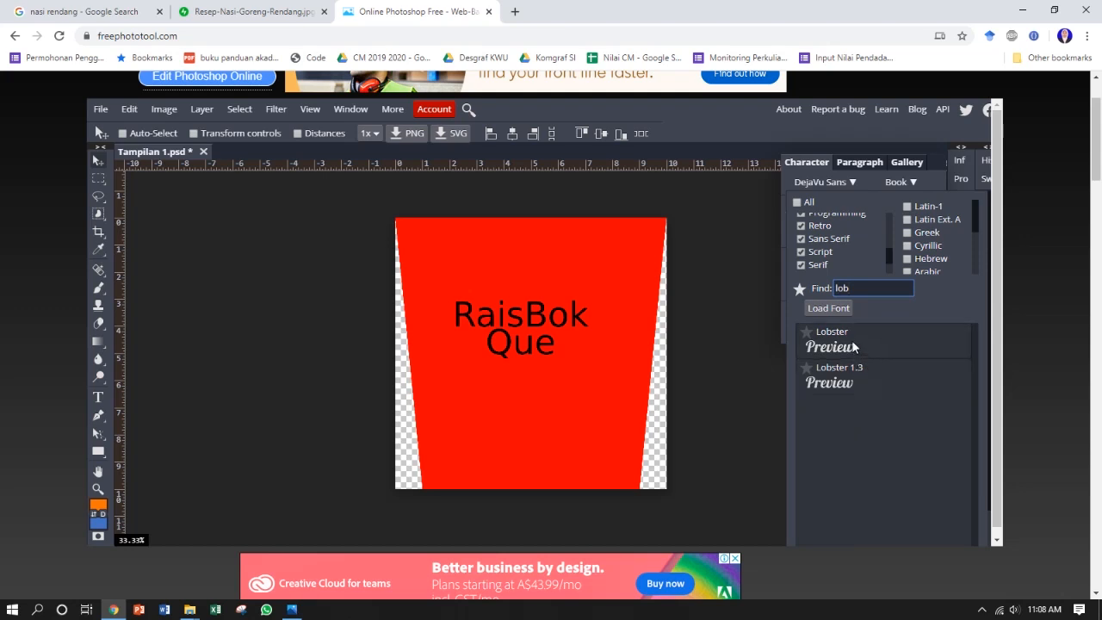
{"action": "left_click", "coordinate": [861, 379]}
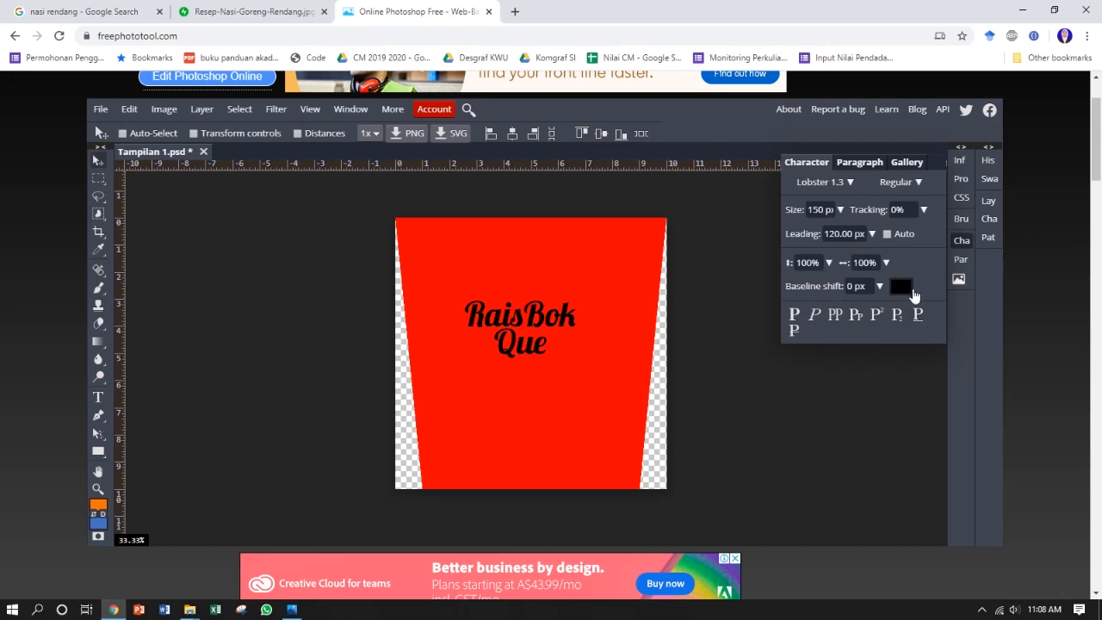
Step: Change the "RaisBok Que" text colour to white (ffffff)
{"action": "left_click", "coordinate": [900, 287]}
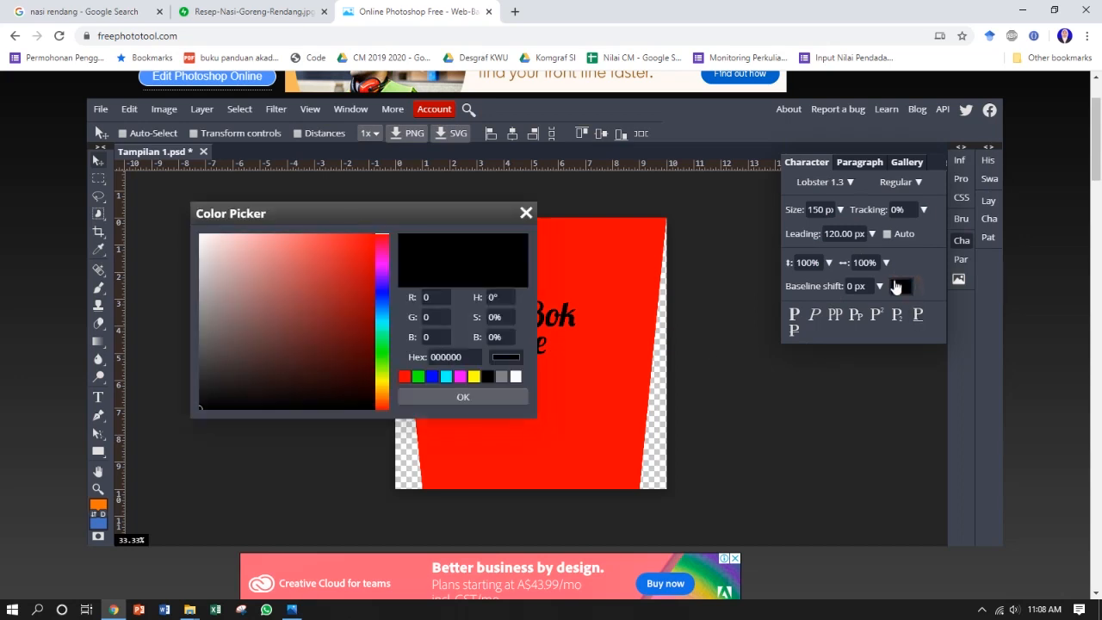
{"action": "left_click_drag", "start_coordinate": [203, 240], "coordinate": [196, 232]}
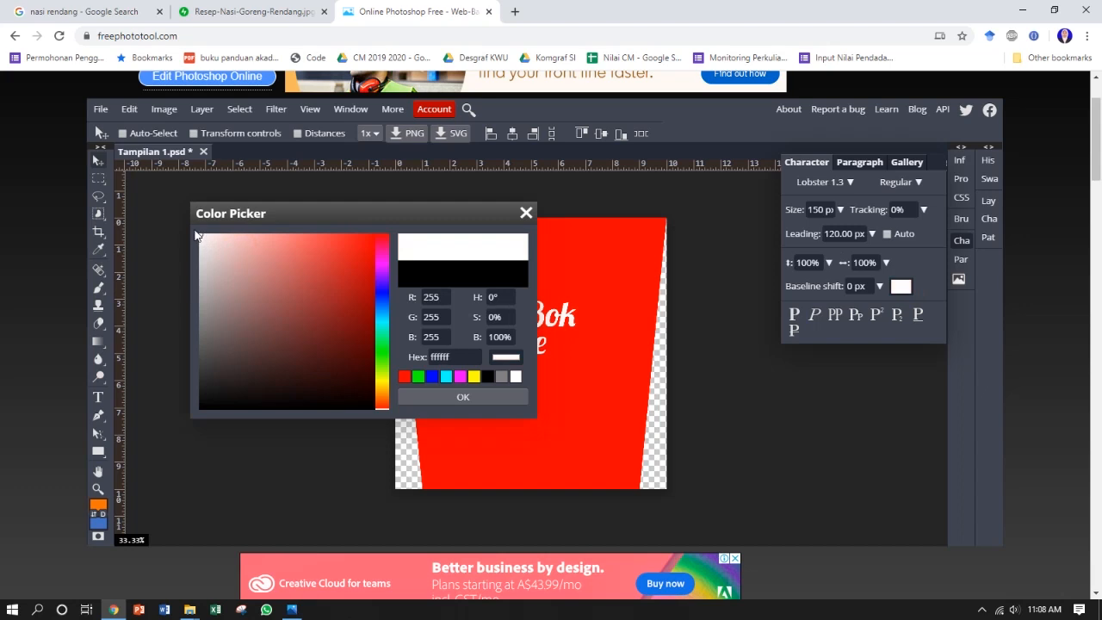
{"action": "left_click", "coordinate": [443, 396]}
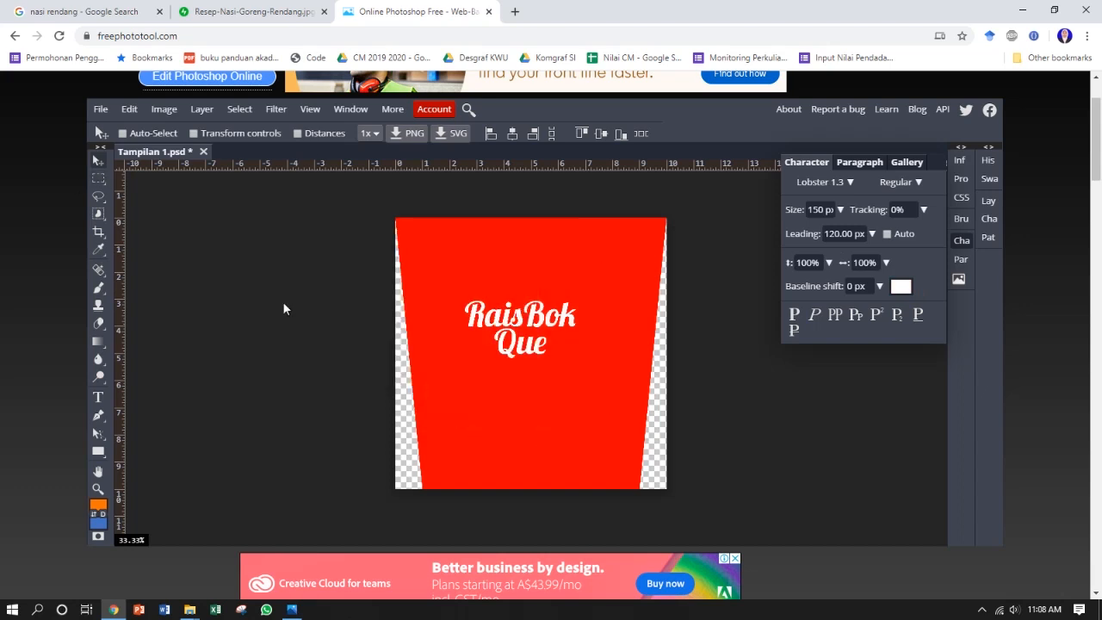
Step: Set the "RaisBok Que" text size to 200 px
{"action": "left_click", "coordinate": [841, 210]}
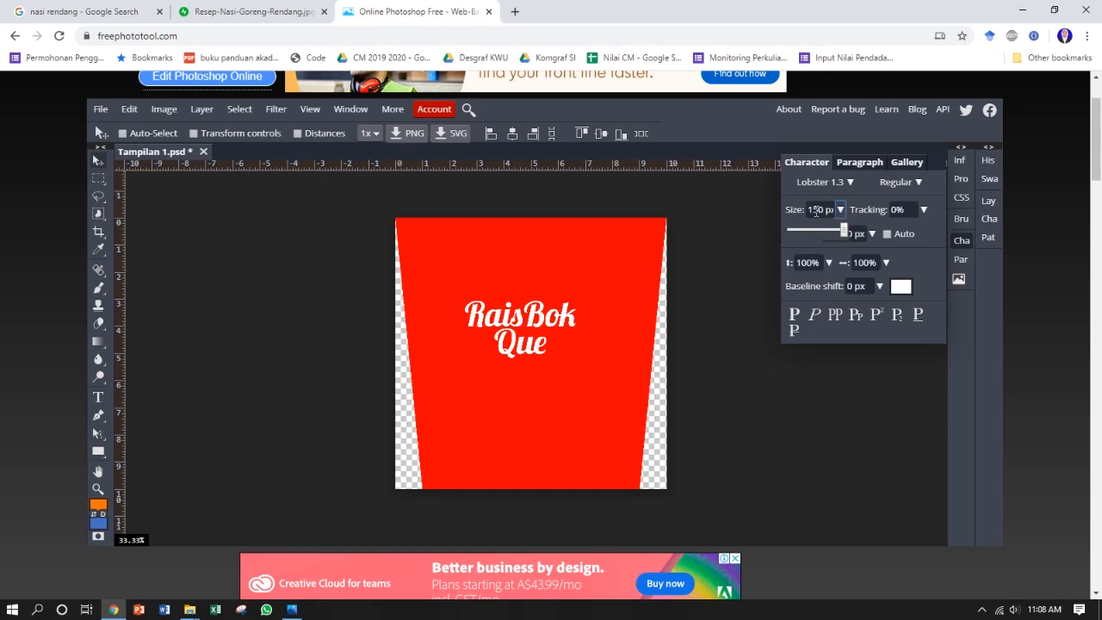
{"action": "left_click_drag", "start_coordinate": [816, 211], "coordinate": [781, 208]}
{"action": "type", "text": "200"}
{"action": "key", "text": "Return"}
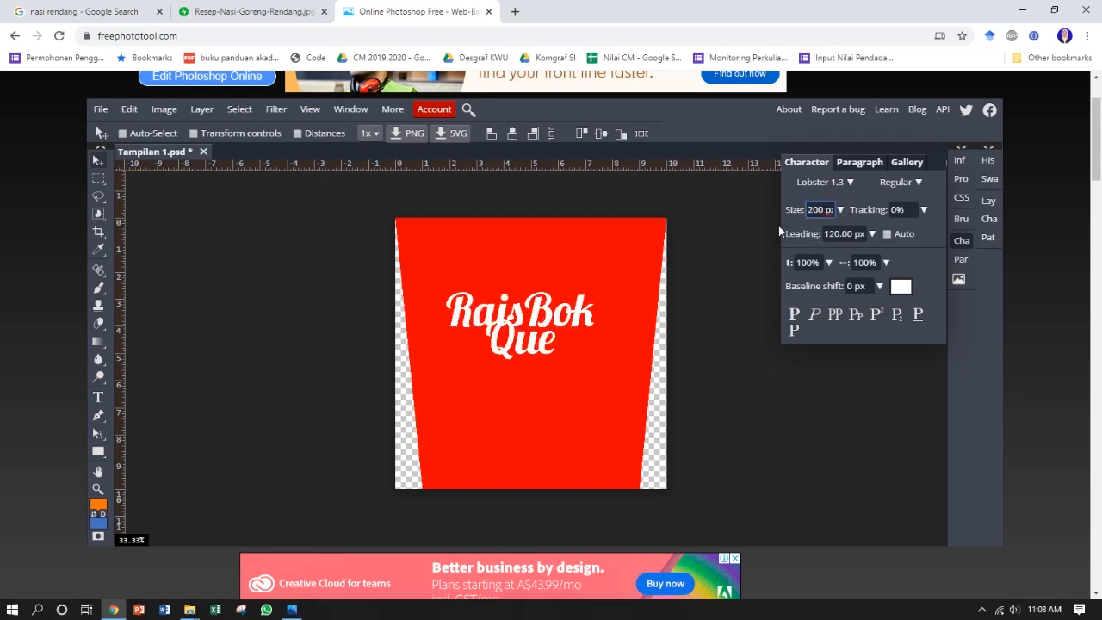
Step: Set the text's leading to 150 px and shift the text slightly right and down on the panel
{"action": "left_click", "coordinate": [832, 235]}
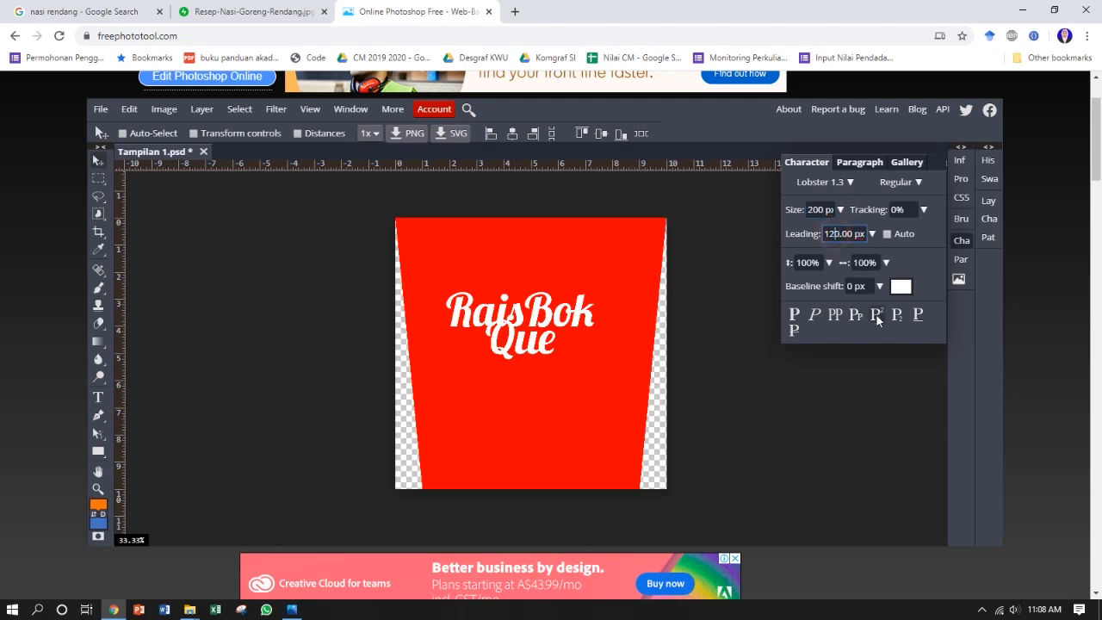
{"action": "key", "text": "BackSpace"}
{"action": "type", "text": "0"}
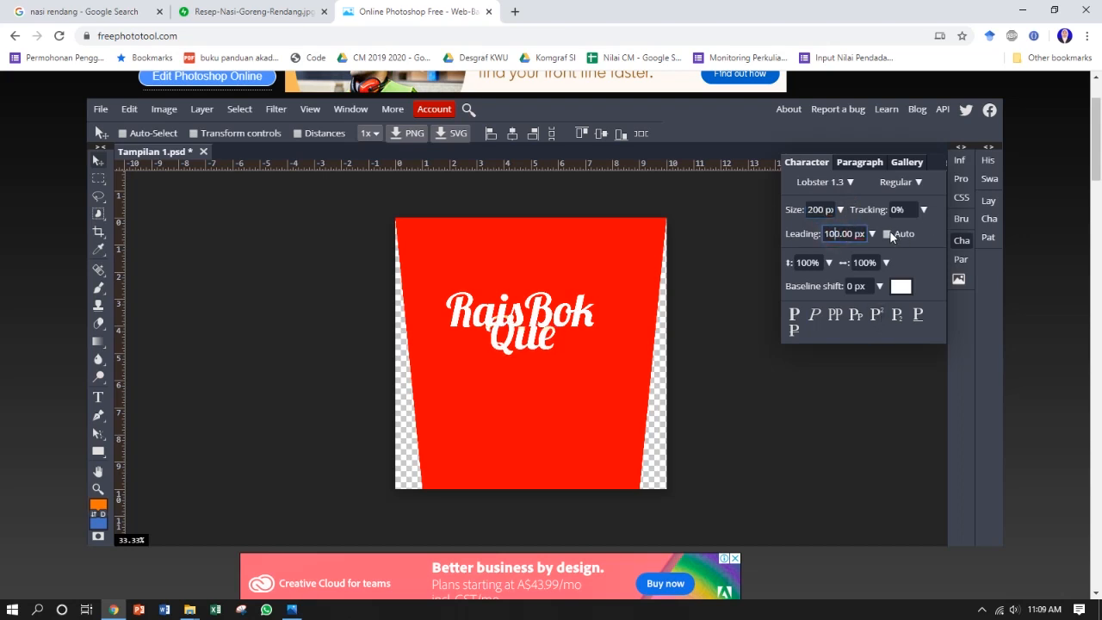
{"action": "key", "text": "BackSpace"}
{"action": "type", "text": "5"}
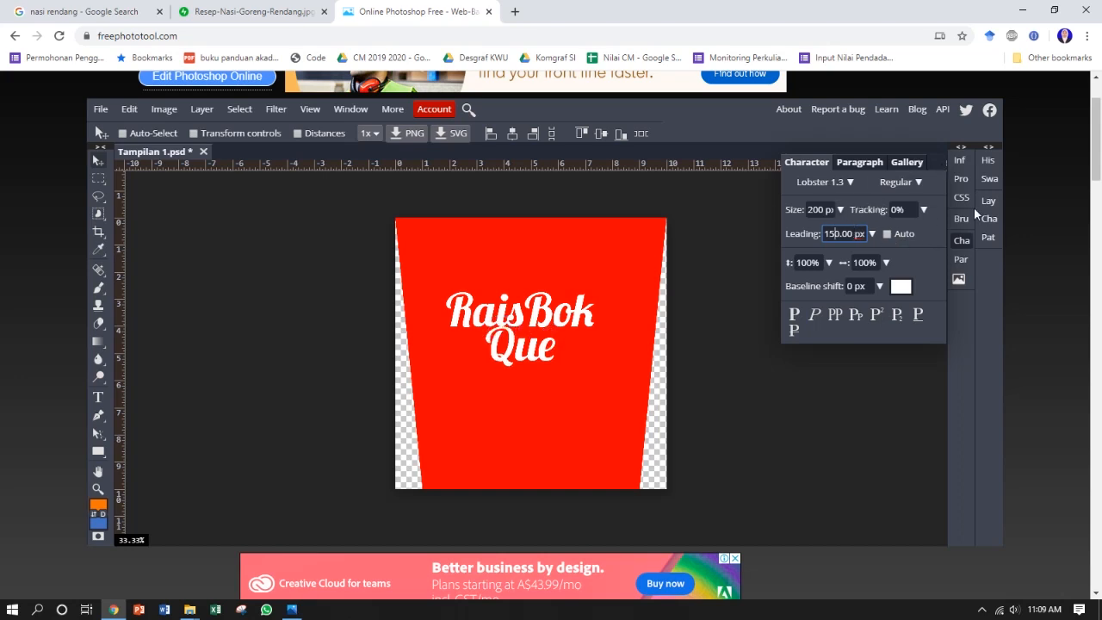
{"action": "left_click", "coordinate": [962, 241]}
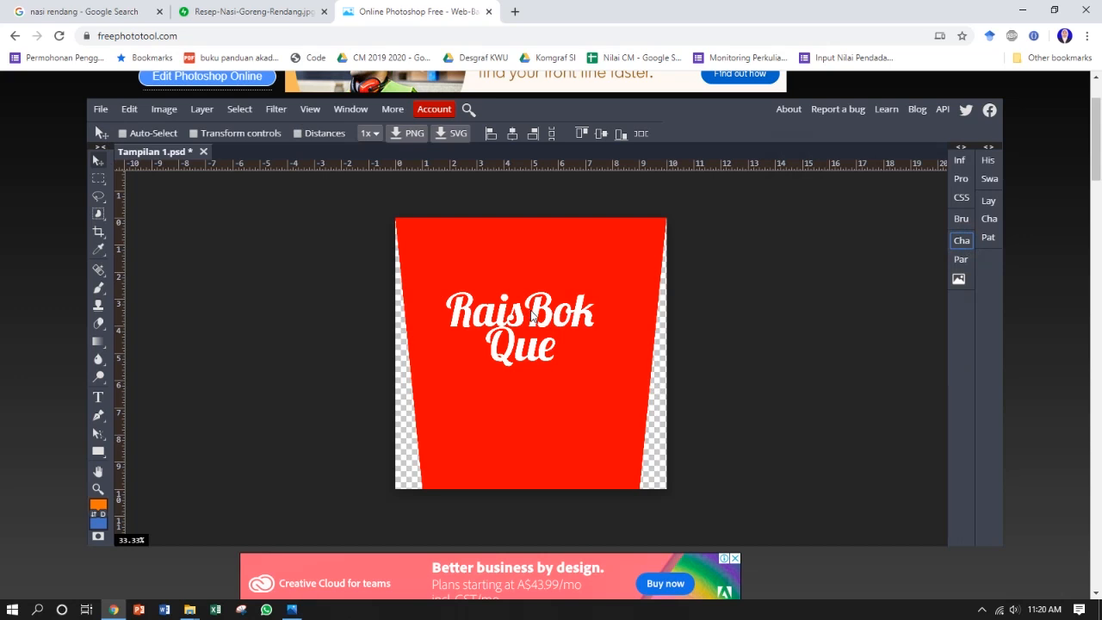
{"action": "left_click_drag", "start_coordinate": [531, 316], "coordinate": [542, 321]}
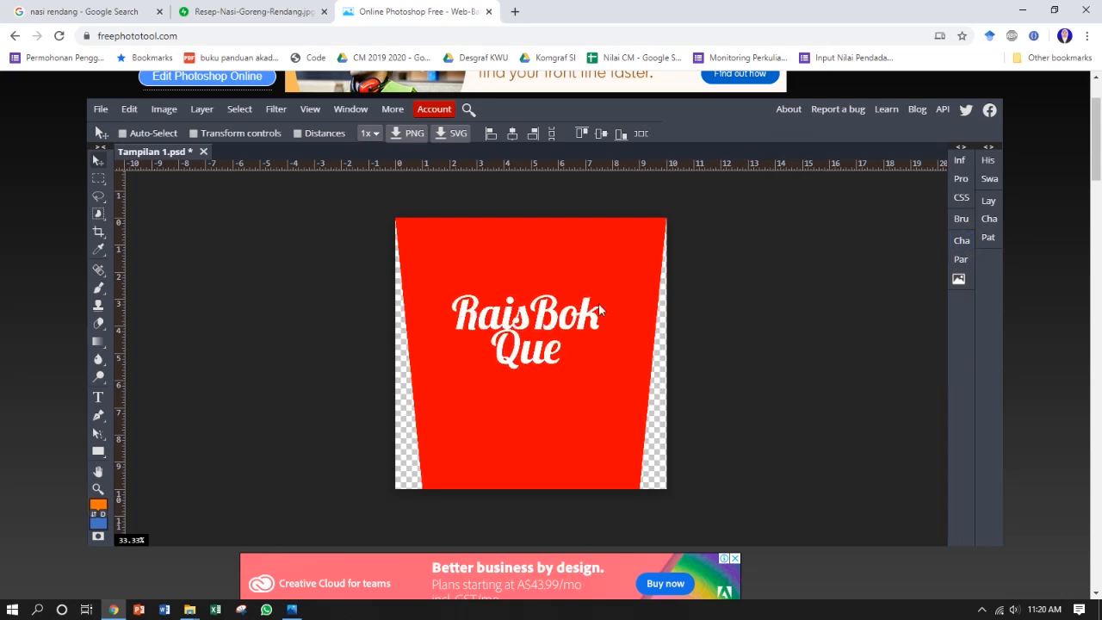
Step: Select the empty layer directly beneath the text and set up the brush with the 7 px textured preset at an enlarged size
{"action": "left_click", "coordinate": [987, 203]}
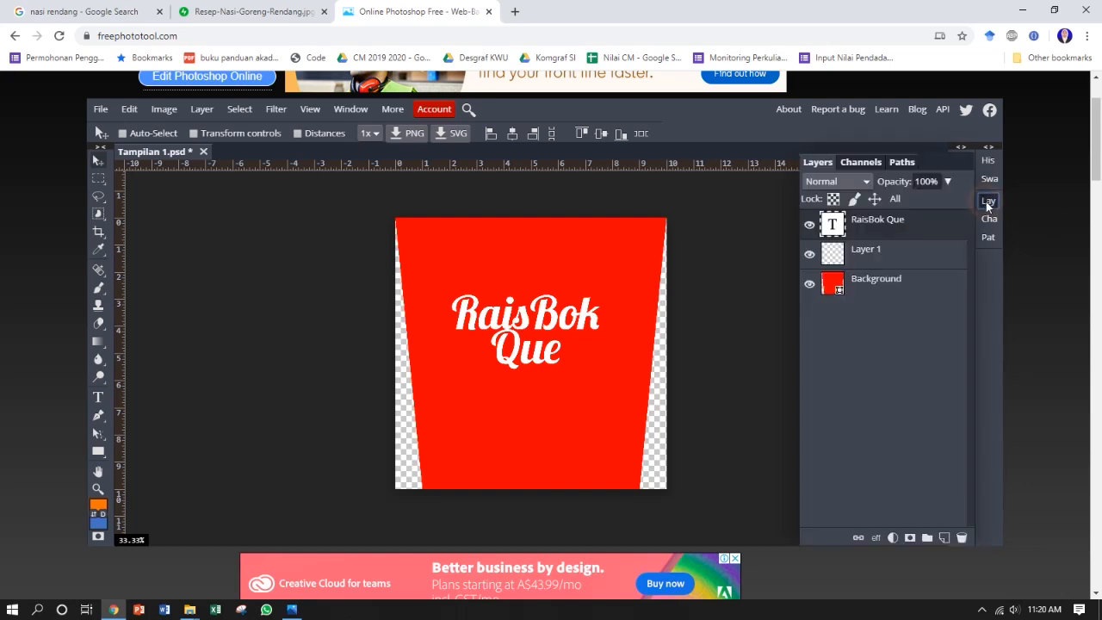
{"action": "left_click", "coordinate": [883, 255]}
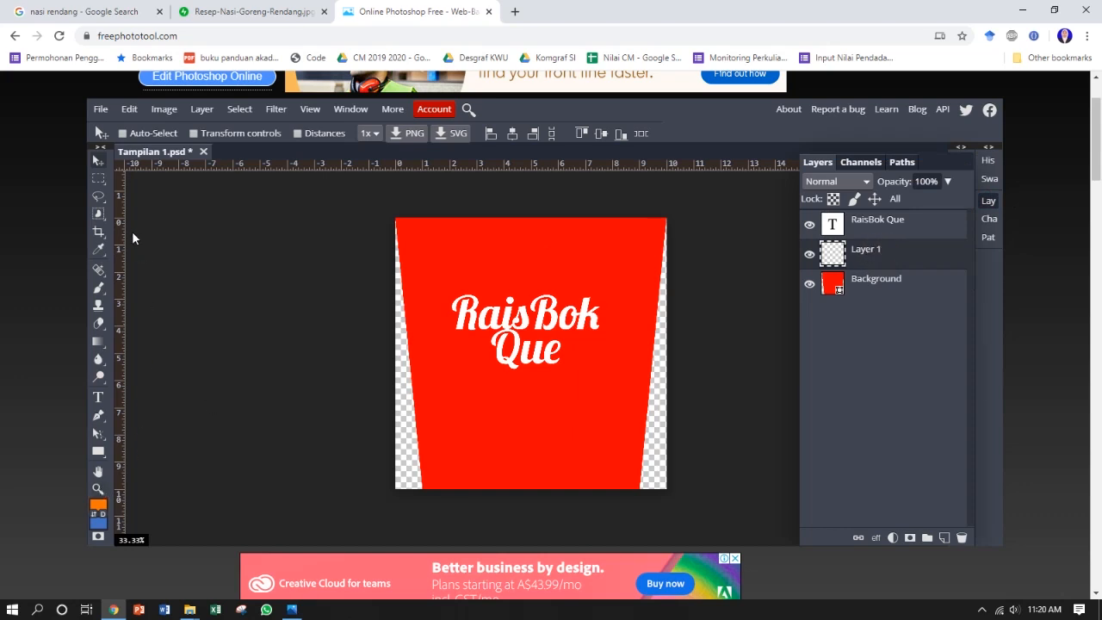
{"action": "left_click", "coordinate": [98, 288]}
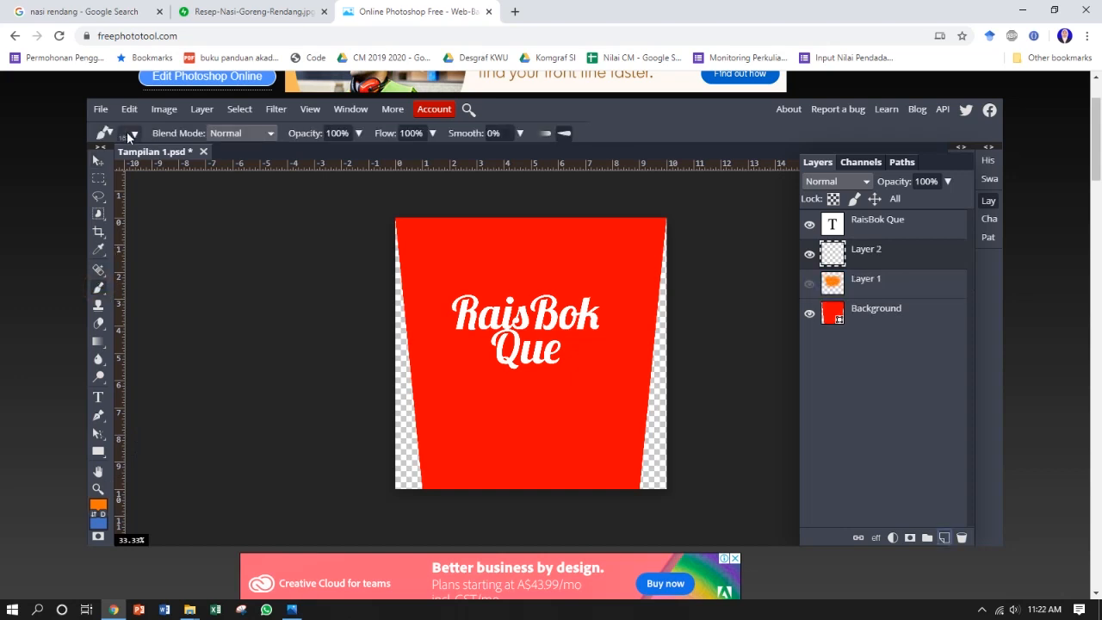
{"action": "left_click", "coordinate": [131, 134]}
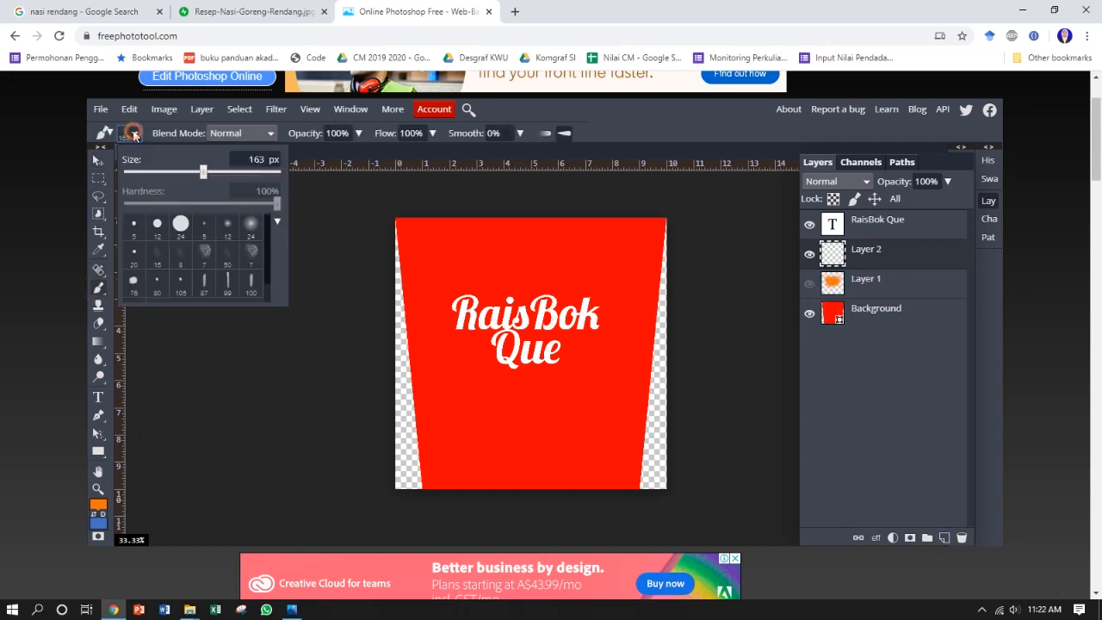
{"action": "left_click", "coordinate": [250, 251]}
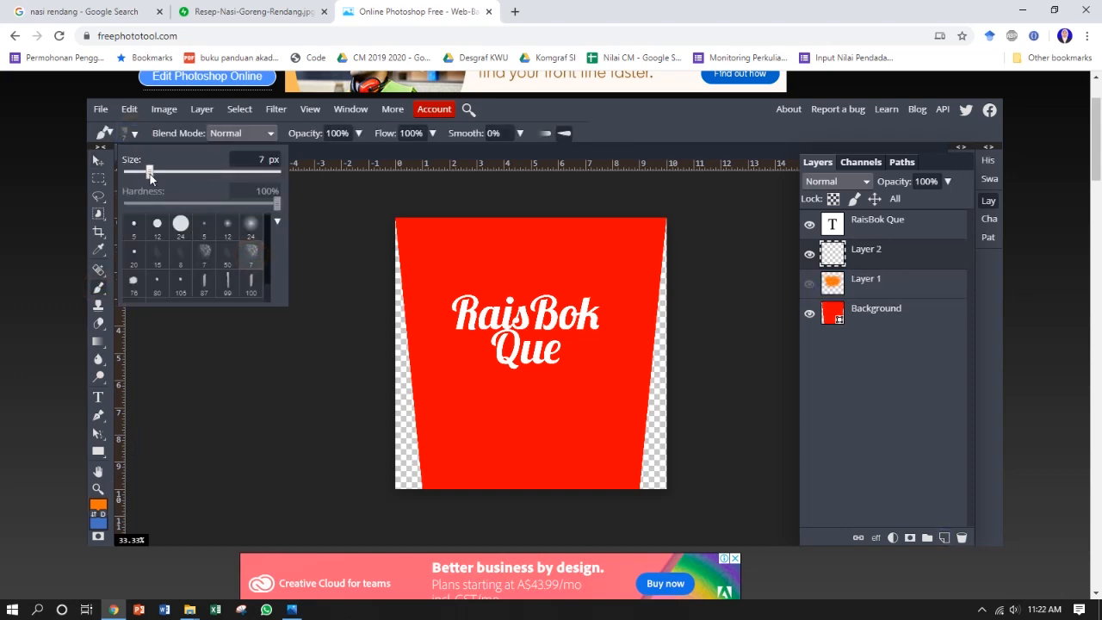
{"action": "left_click_drag", "start_coordinate": [150, 172], "coordinate": [162, 169]}
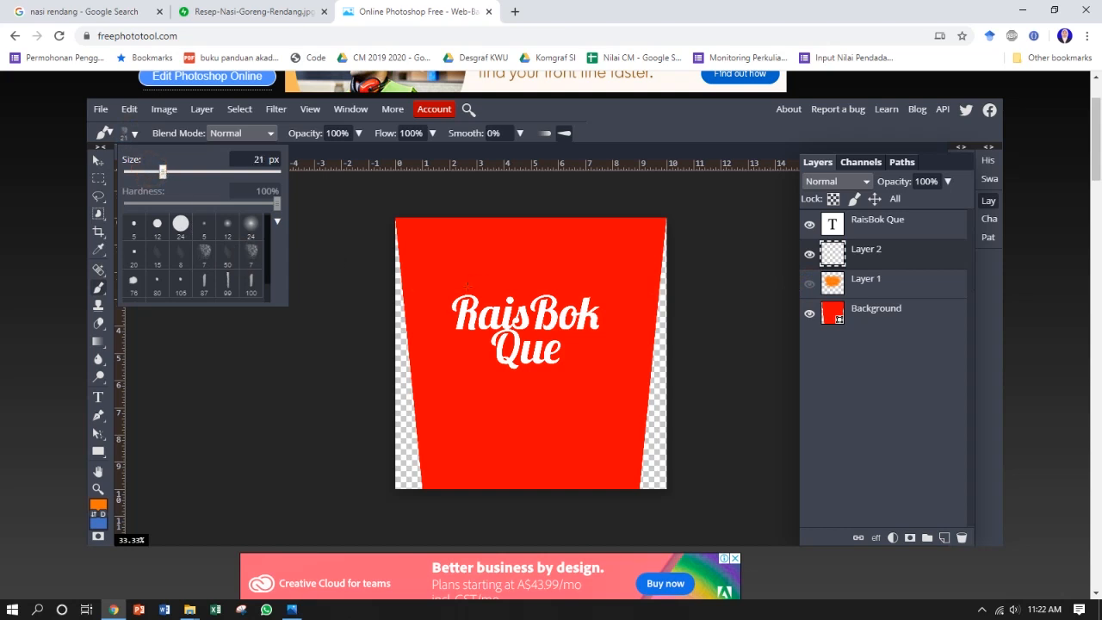
{"action": "left_click_drag", "start_coordinate": [163, 171], "coordinate": [178, 171]}
{"action": "left_click", "coordinate": [448, 302]}
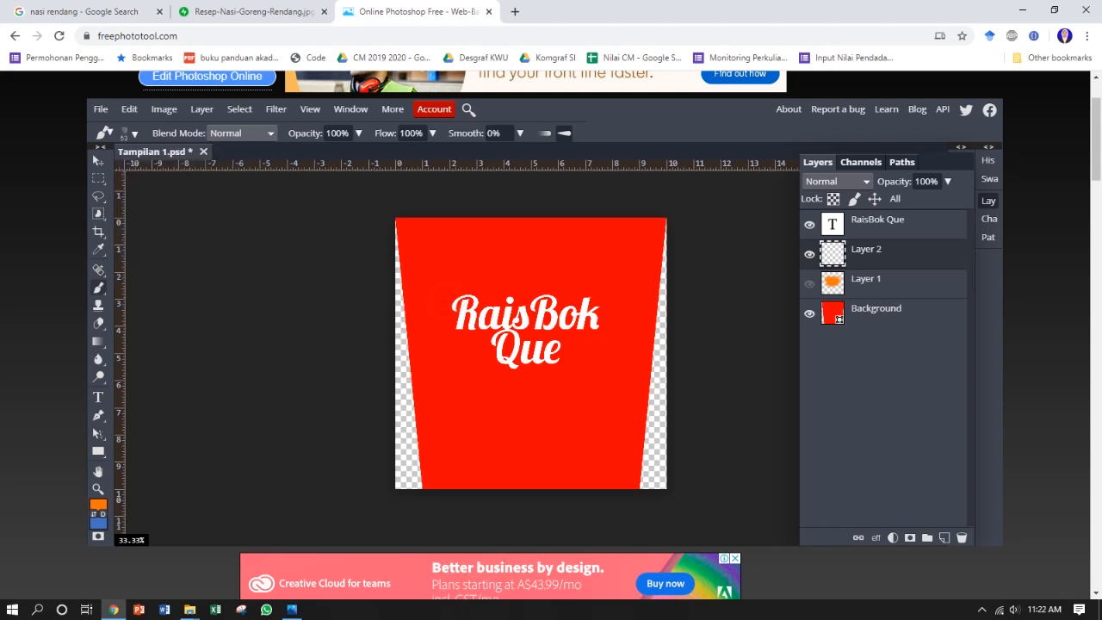
Step: Paint rough orange brush strokes behind both lines of the "RaisBok Que" text on Layer 2, undoing unwanted strokes
{"action": "left_click_drag", "start_coordinate": [448, 302], "coordinate": [599, 303]}
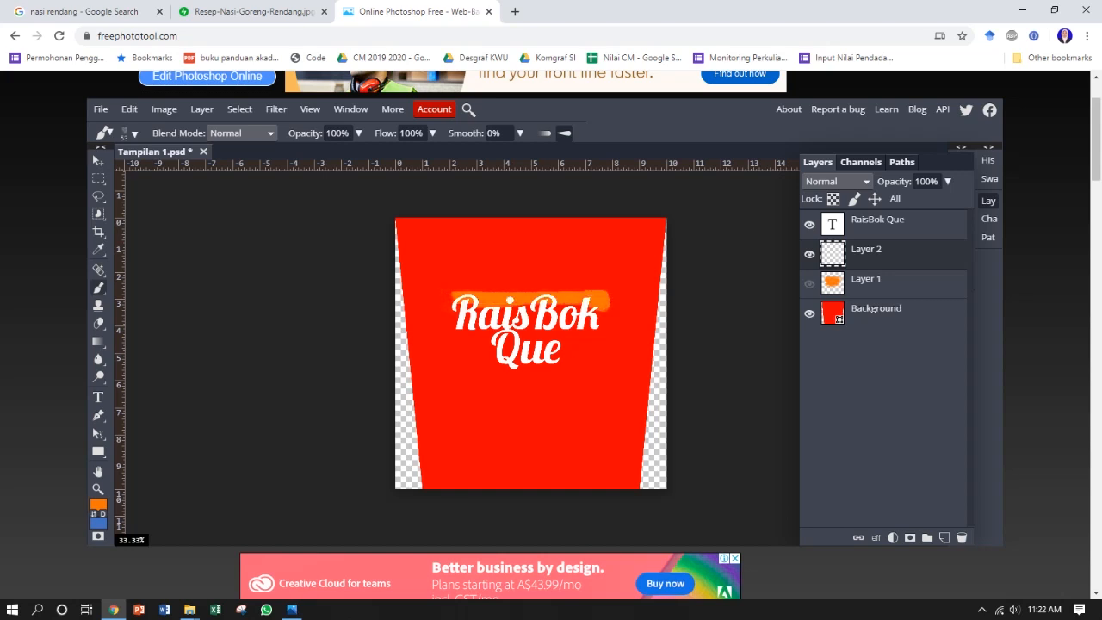
{"action": "key", "text": "ctrl+z"}
{"action": "mouse_move", "coordinate": [443, 329]}
{"action": "left_mouse_down"}
{"action": "mouse_move", "coordinate": [601, 328]}
{"action": "mouse_move", "coordinate": [594, 344]}
{"action": "mouse_move", "coordinate": [469, 302]}
{"action": "mouse_move", "coordinate": [594, 320]}
{"action": "left_mouse_up"}
{"action": "key", "text": "ctrl+z"}
{"action": "key", "text": "ctrl+z"}
{"action": "mouse_move", "coordinate": [444, 321]}
{"action": "left_mouse_down"}
{"action": "mouse_move", "coordinate": [619, 322]}
{"action": "mouse_move", "coordinate": [444, 334]}
{"action": "mouse_move", "coordinate": [468, 352]}
{"action": "mouse_move", "coordinate": [547, 365]}
{"action": "mouse_move", "coordinate": [578, 356]}
{"action": "mouse_move", "coordinate": [484, 354]}
{"action": "left_mouse_up"}
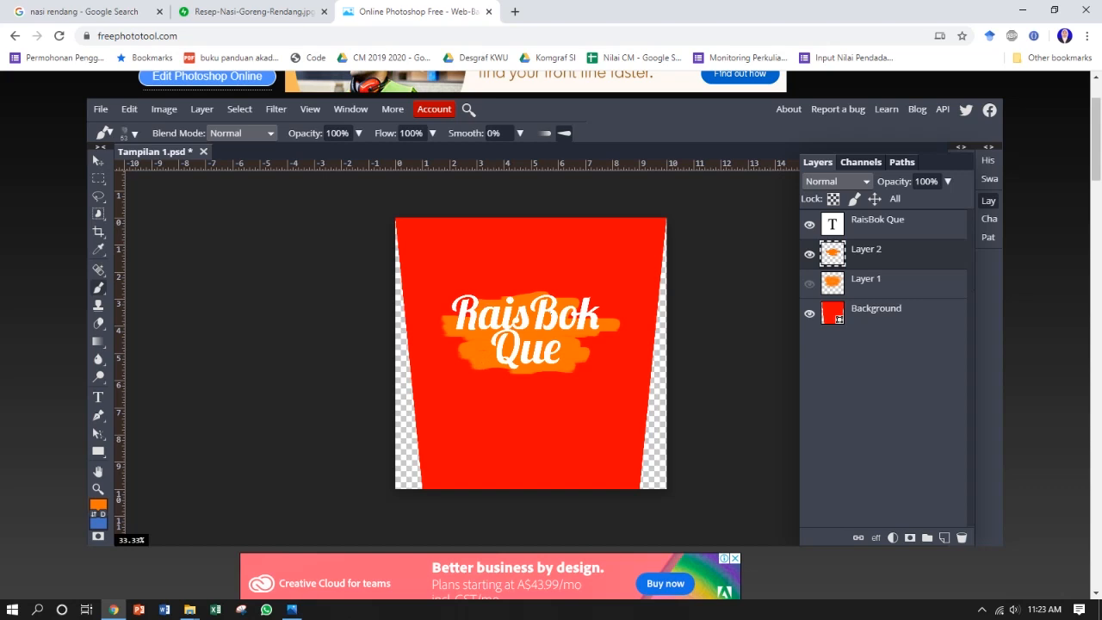
Step: Delete the hidden Layer 1 with the old orange painting
{"action": "left_click", "coordinate": [98, 161]}
{"action": "left_click", "coordinate": [882, 280]}
{"action": "left_click", "coordinate": [962, 538]}
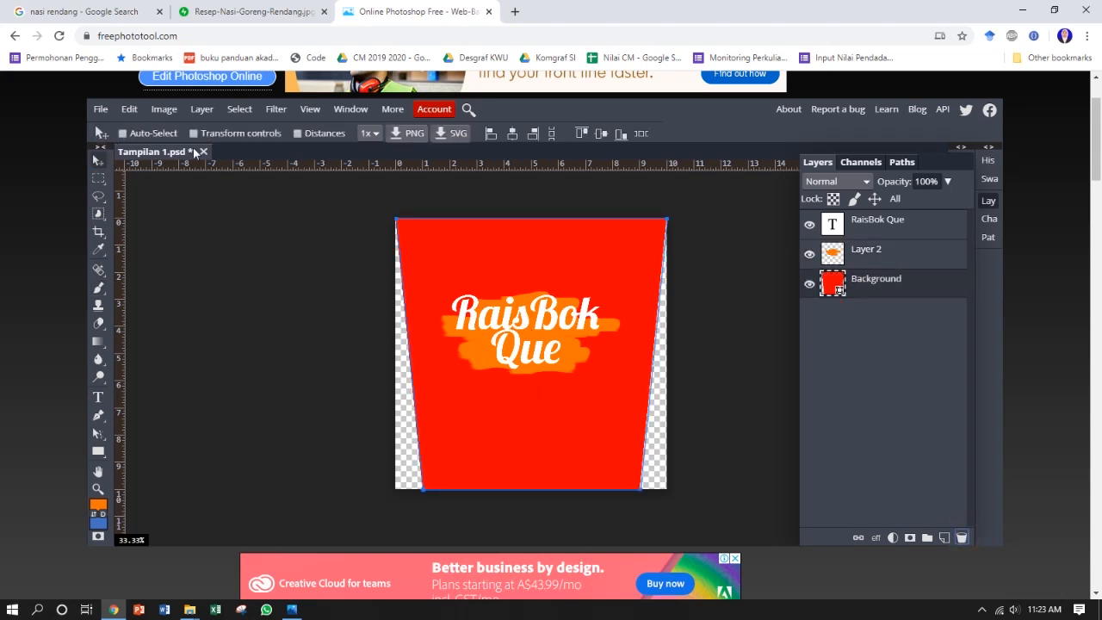
Step: Open the photo Resep-Nasi-Goreng-Rendang.jpg from the Desain Grafis KWU folder
{"action": "left_click", "coordinate": [101, 110]}
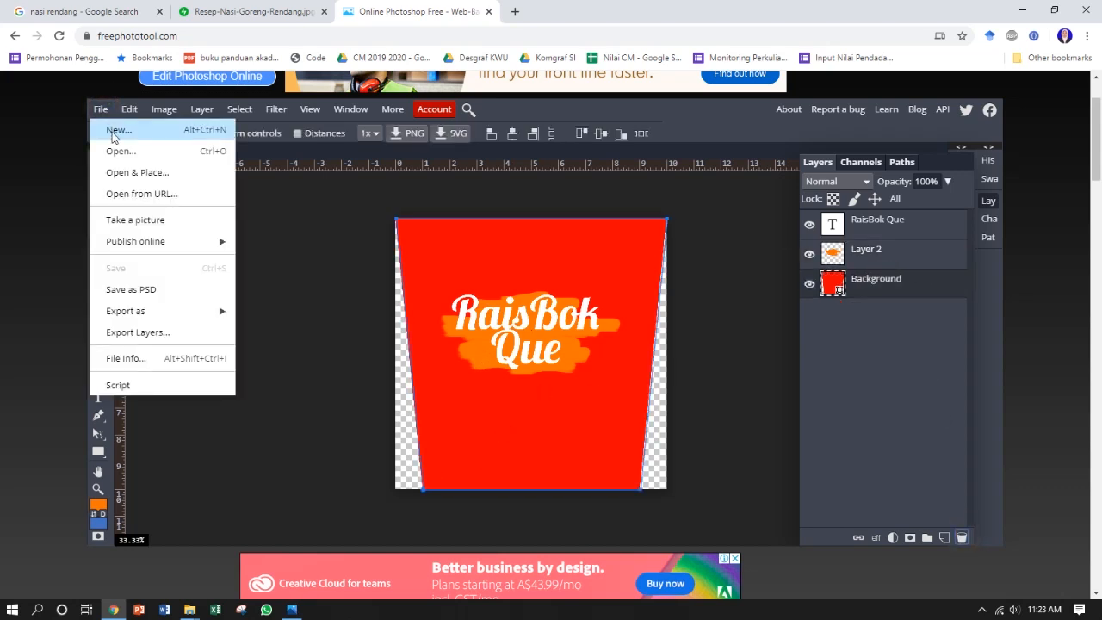
{"action": "left_click", "coordinate": [157, 153]}
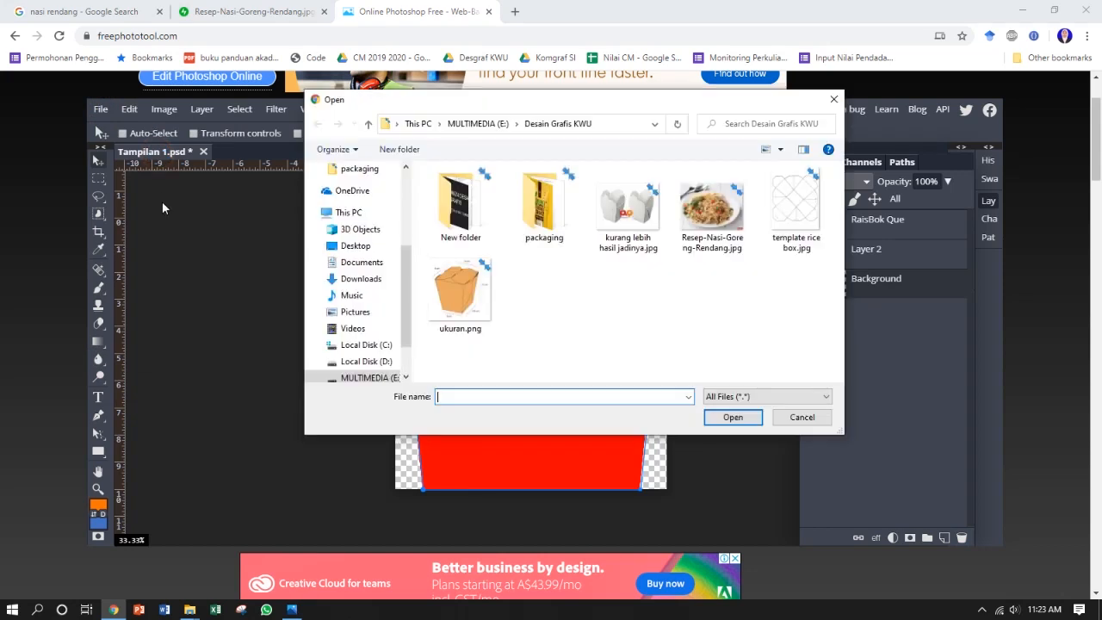
{"action": "left_click", "coordinate": [714, 232]}
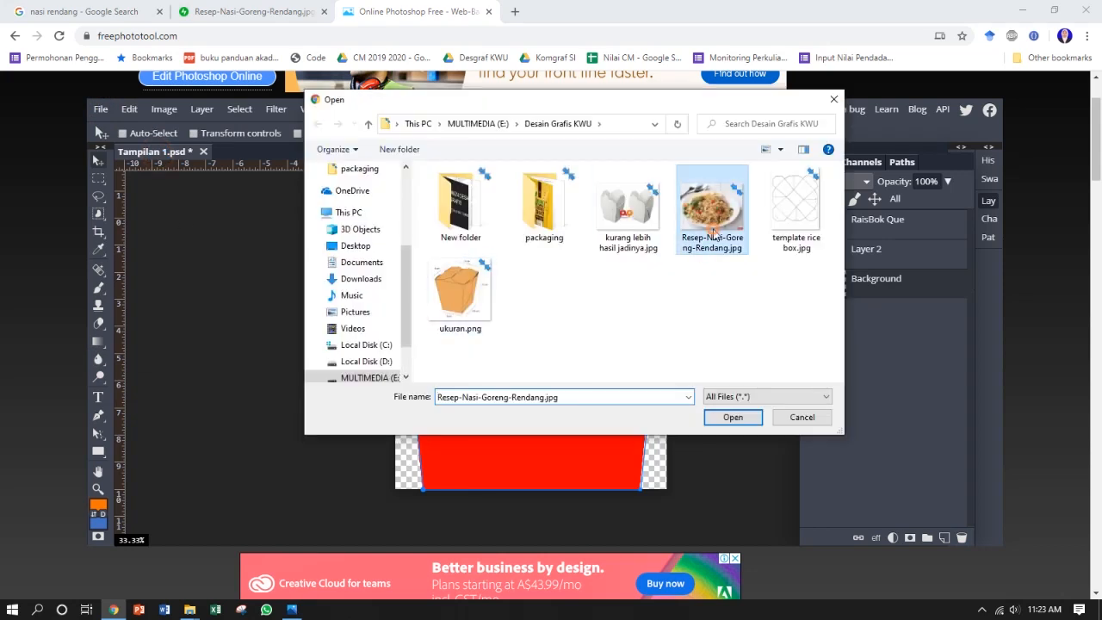
{"action": "left_click", "coordinate": [733, 418]}
Step: Bring the fried rice photo into Tampilan 1, covering the lower panel between the red trapezoid and the orange strokes
{"action": "key", "text": "l"}
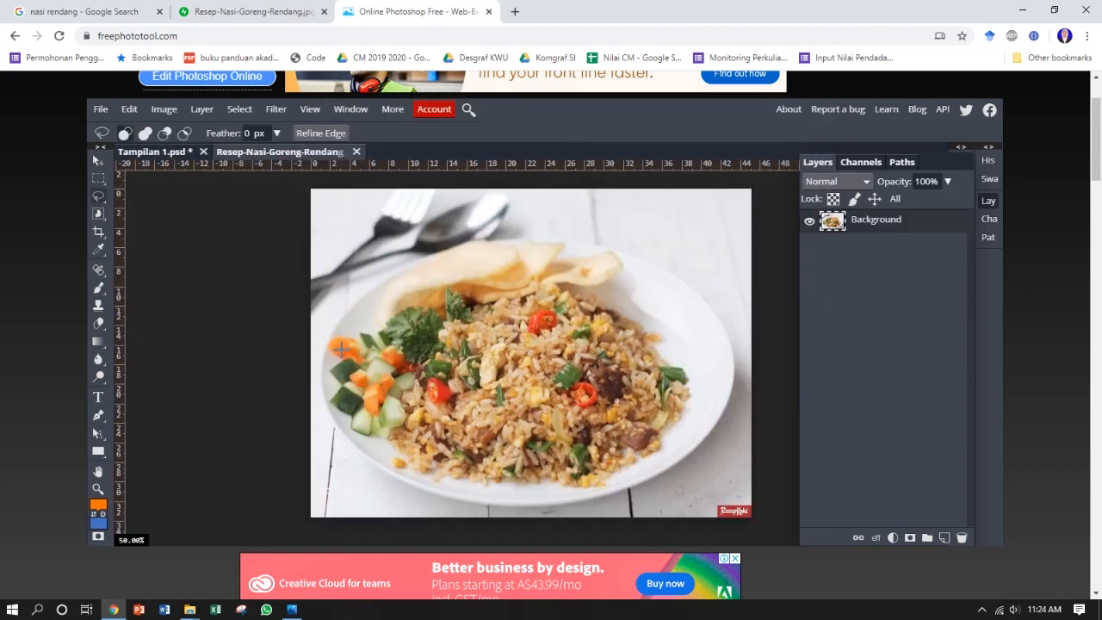
{"action": "left_click", "coordinate": [99, 162]}
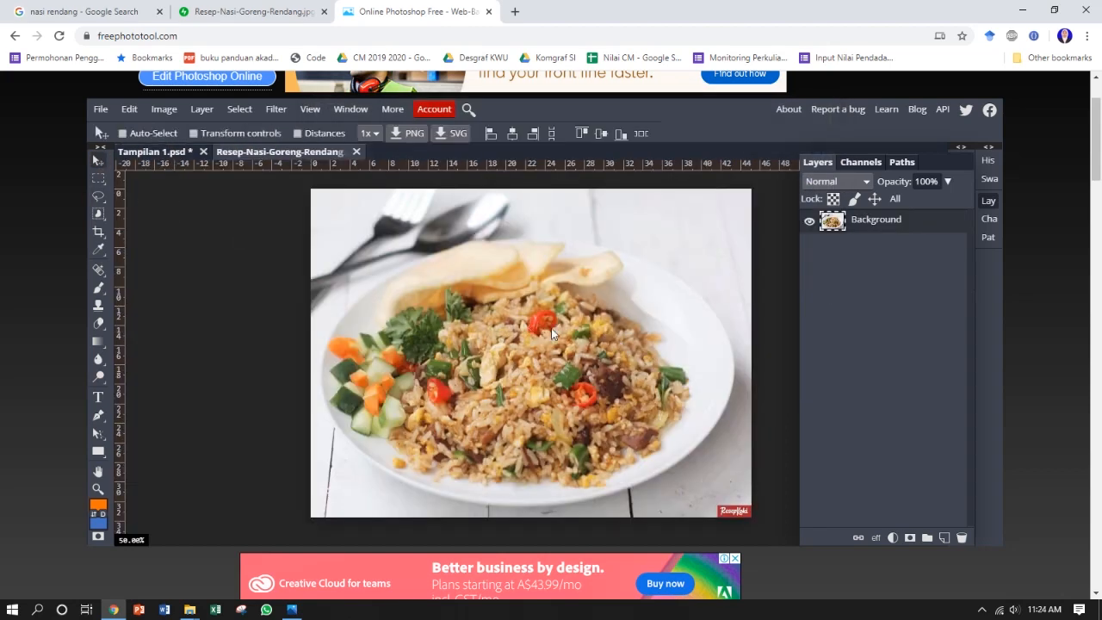
{"action": "left_click_drag", "start_coordinate": [530, 324], "coordinate": [549, 418]}
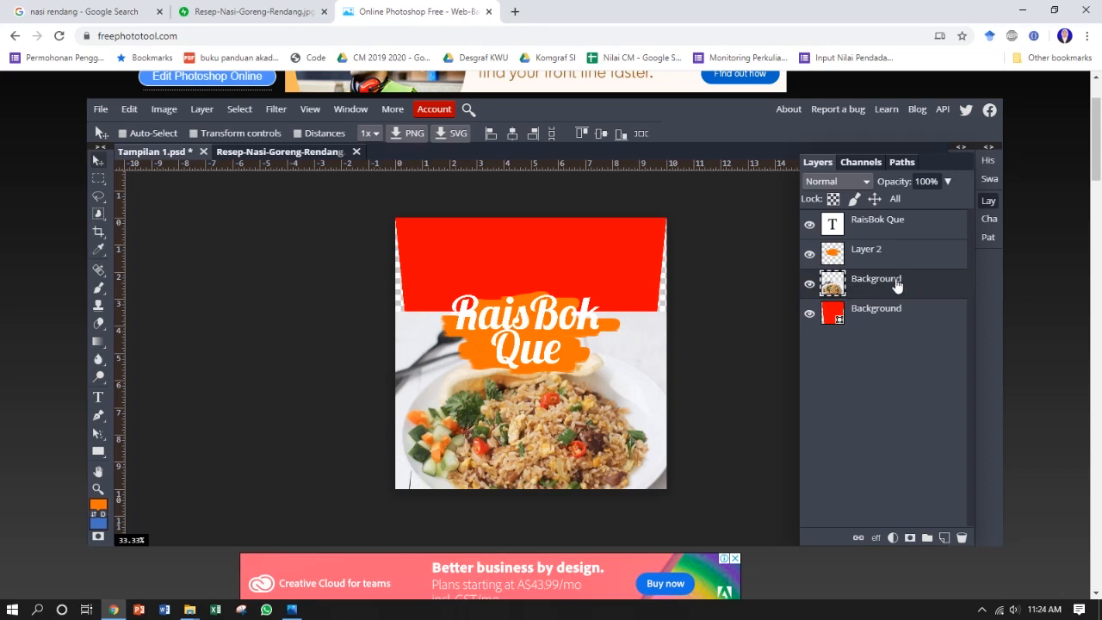
Step: Lower the fried rice photo's opacity to 44% and move it slightly further down the panel
{"action": "left_click", "coordinate": [947, 181]}
{"action": "left_click_drag", "start_coordinate": [951, 203], "coordinate": [910, 204]}
{"action": "left_click", "coordinate": [598, 430]}
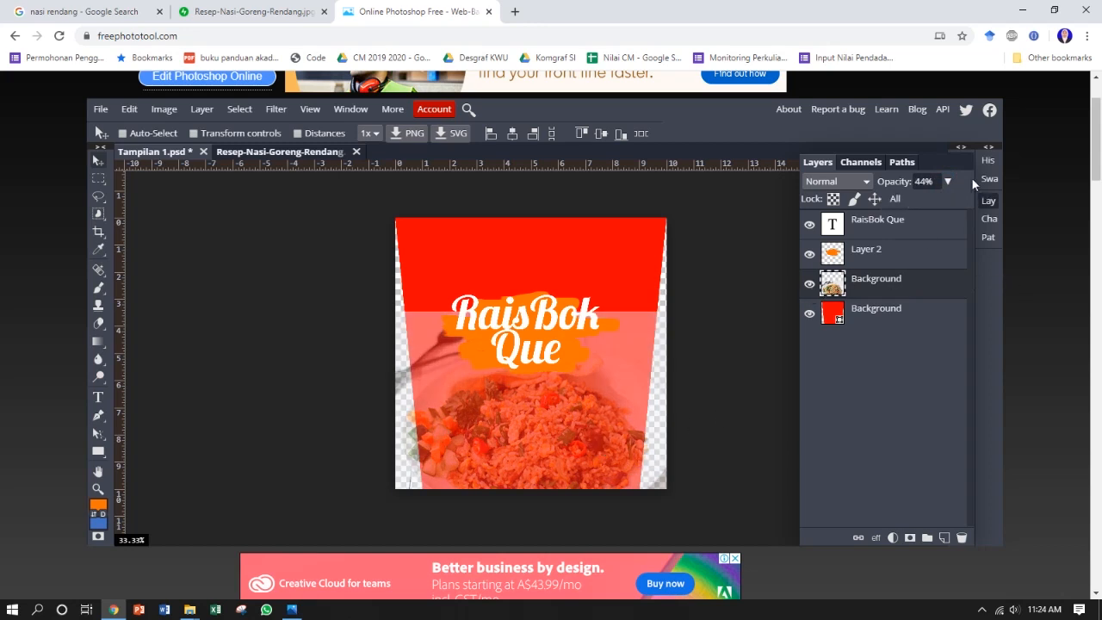
{"action": "mouse_move", "coordinate": [543, 420]}
{"action": "left_mouse_down"}
{"action": "mouse_move", "coordinate": [534, 433]}
{"action": "mouse_move", "coordinate": [545, 440]}
{"action": "left_mouse_up"}
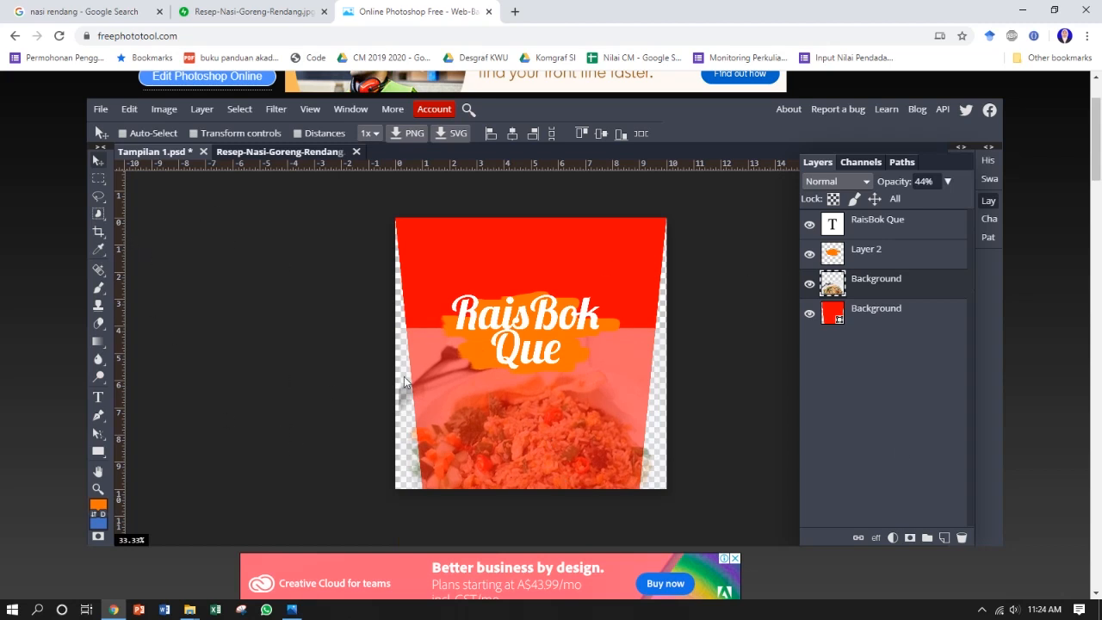
Step: Delete the photo background above the fried rice with a freehand lasso selection and restore the photo's opacity to 100%
{"action": "left_click", "coordinate": [98, 196]}
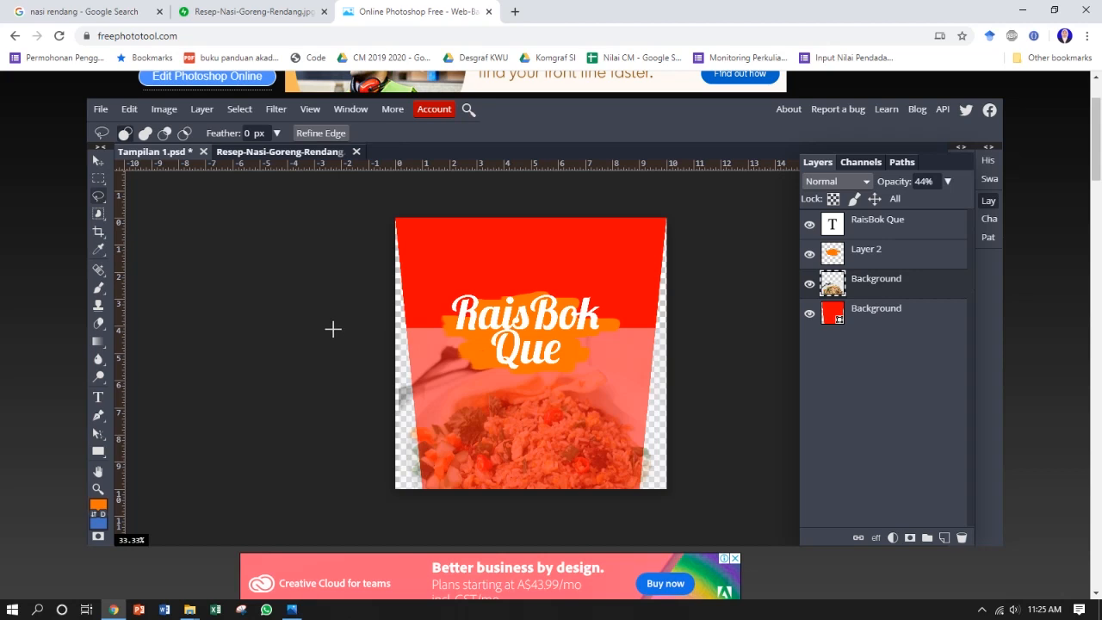
{"action": "mouse_move", "coordinate": [331, 322]}
{"action": "left_mouse_down"}
{"action": "mouse_move", "coordinate": [393, 307]}
{"action": "mouse_move", "coordinate": [658, 311]}
{"action": "mouse_move", "coordinate": [689, 355]}
{"action": "mouse_move", "coordinate": [697, 417]}
{"action": "mouse_move", "coordinate": [690, 455]}
{"action": "mouse_move", "coordinate": [670, 471]}
{"action": "mouse_move", "coordinate": [649, 463]}
{"action": "left_mouse_up"}
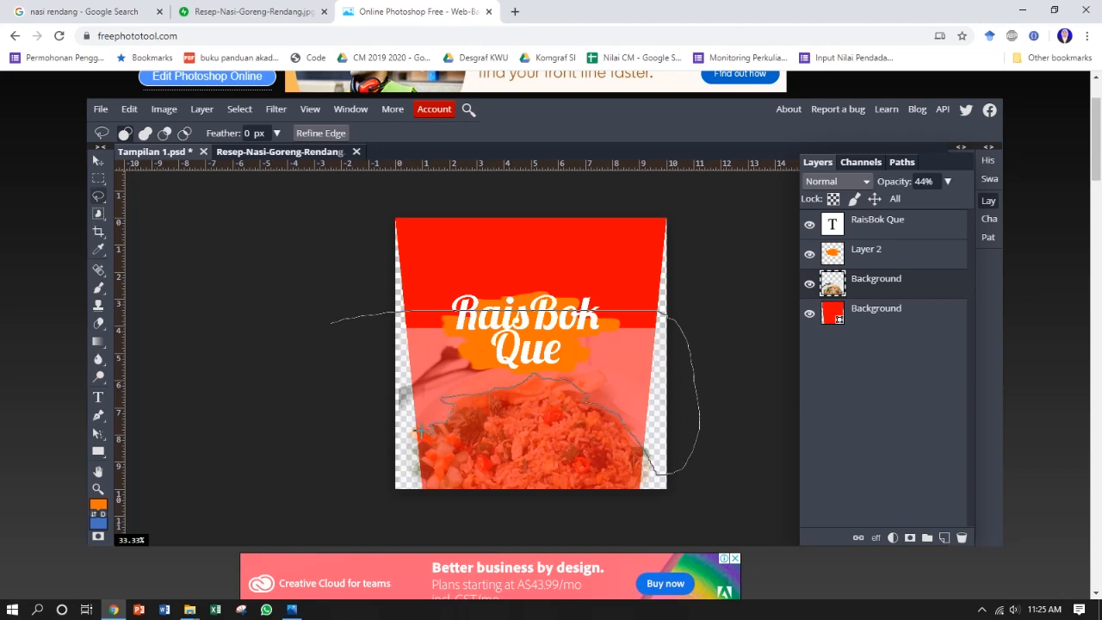
{"action": "mouse_move", "coordinate": [412, 433]}
{"action": "left_mouse_down"}
{"action": "mouse_move", "coordinate": [396, 457]}
{"action": "mouse_move", "coordinate": [349, 464]}
{"action": "mouse_move", "coordinate": [321, 426]}
{"action": "mouse_move", "coordinate": [303, 366]}
{"action": "mouse_move", "coordinate": [333, 317]}
{"action": "left_mouse_up"}
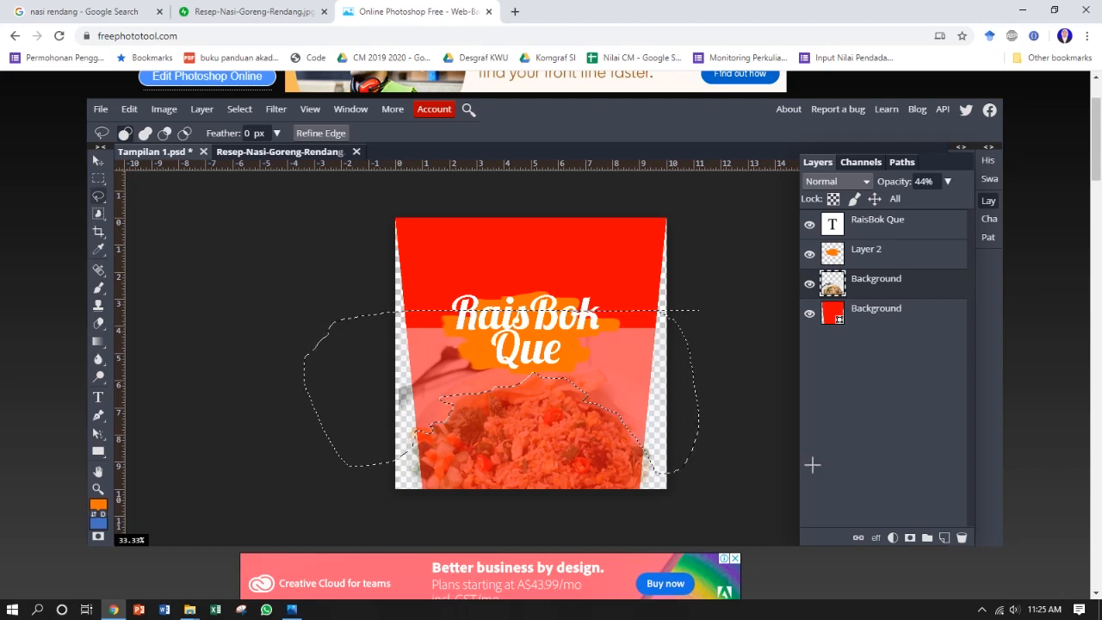
{"action": "key", "text": "Delete"}
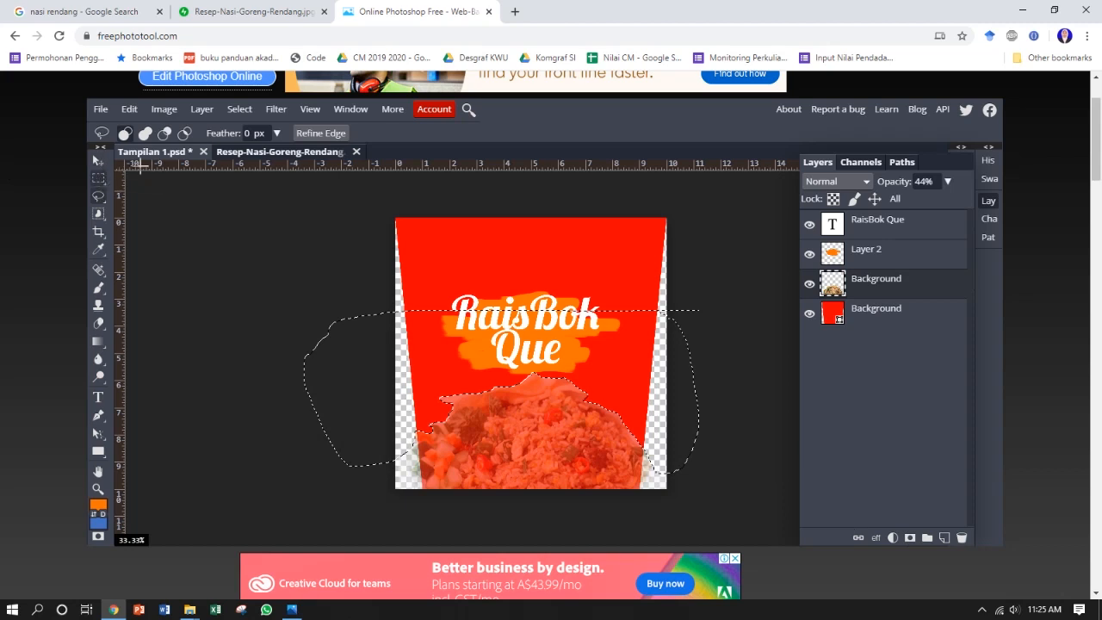
{"action": "left_click", "coordinate": [319, 311]}
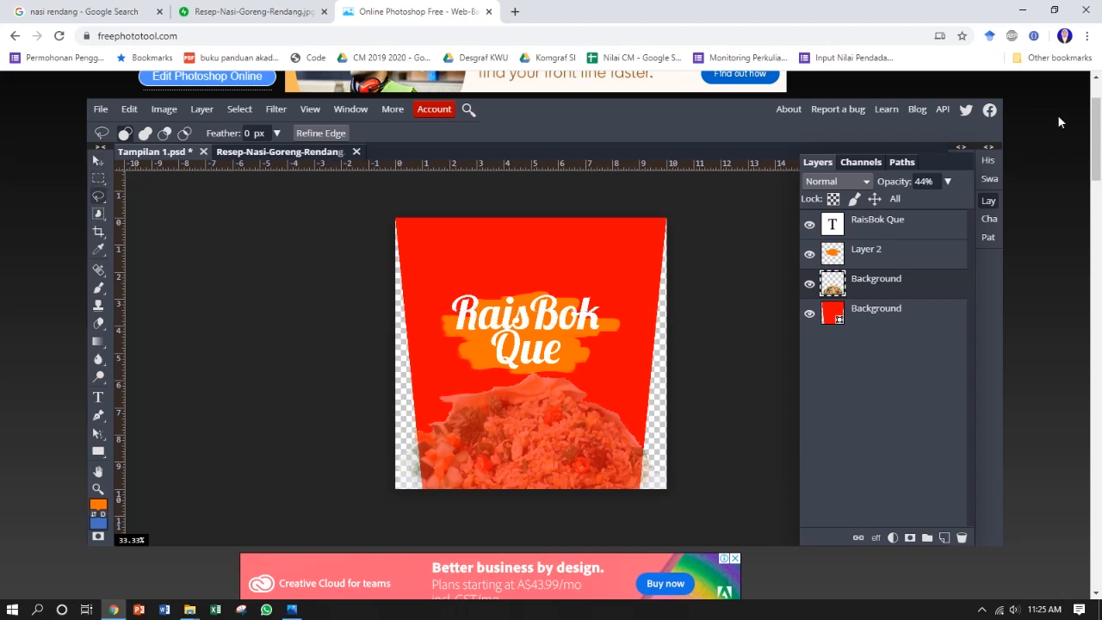
{"action": "left_click", "coordinate": [947, 180]}
{"action": "left_click_drag", "start_coordinate": [913, 204], "coordinate": [952, 201]}
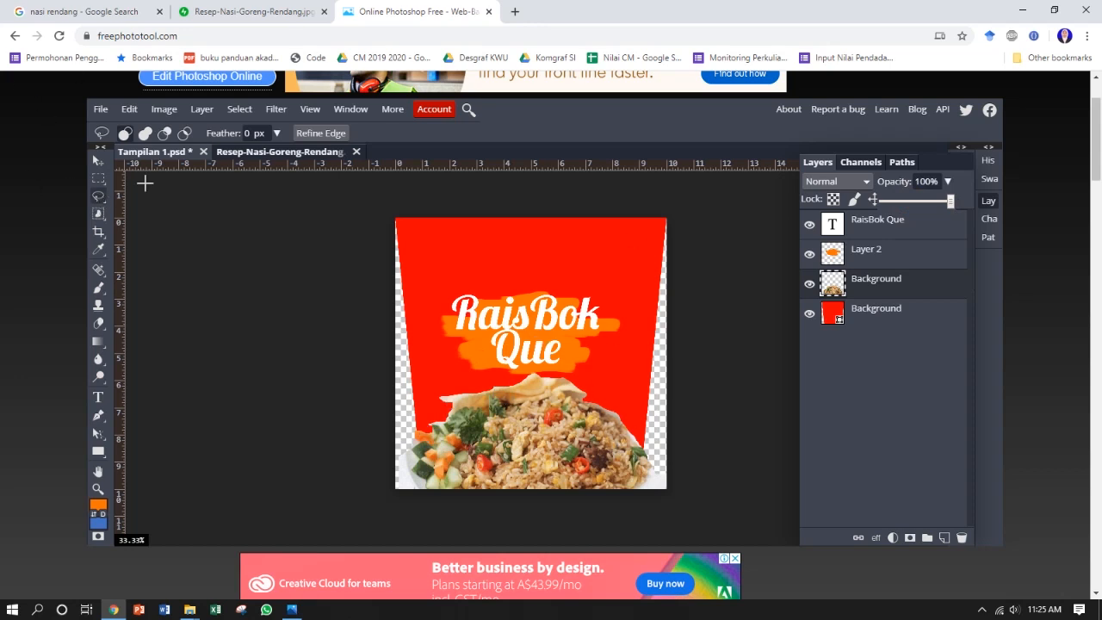
Step: Trim the rough white edge along the top of the fried rice using a freehand lasso with a 2 px feather
{"action": "left_click", "coordinate": [249, 135]}
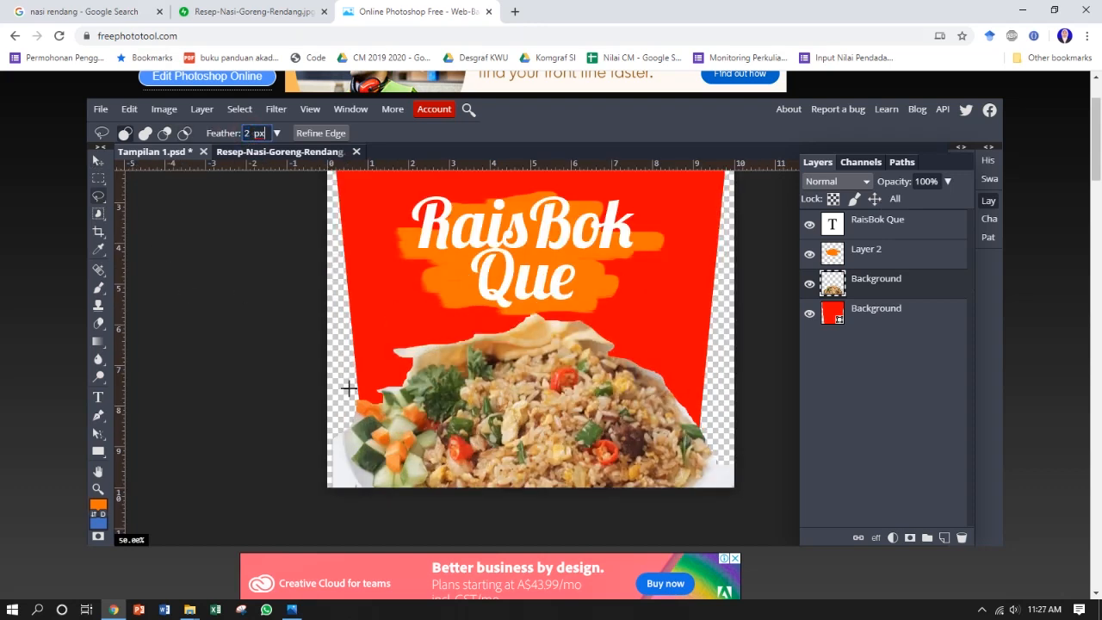
{"action": "left_click_drag", "start_coordinate": [351, 400], "coordinate": [357, 401]}
{"action": "mouse_move", "coordinate": [395, 391]}
{"action": "left_mouse_down"}
{"action": "mouse_move", "coordinate": [436, 346]}
{"action": "mouse_move", "coordinate": [539, 321]}
{"action": "mouse_move", "coordinate": [653, 375]}
{"action": "mouse_move", "coordinate": [709, 431]}
{"action": "mouse_move", "coordinate": [684, 310]}
{"action": "mouse_move", "coordinate": [498, 255]}
{"action": "mouse_move", "coordinate": [390, 297]}
{"action": "mouse_move", "coordinate": [355, 406]}
{"action": "left_mouse_up"}
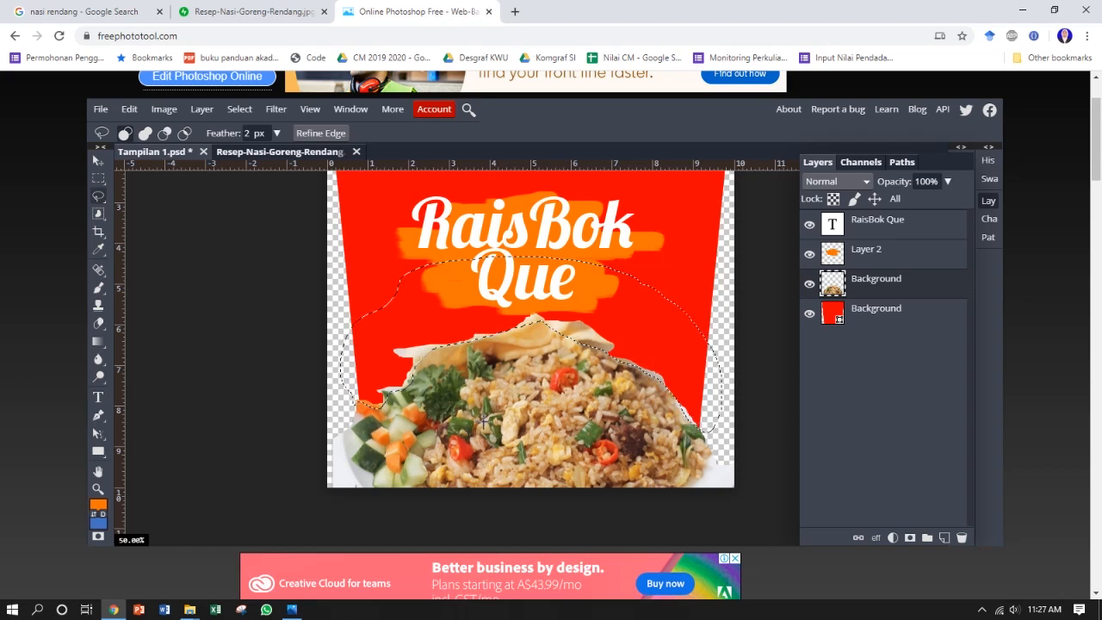
{"action": "key", "text": "Delete"}
{"action": "key", "text": "ctrl+d"}
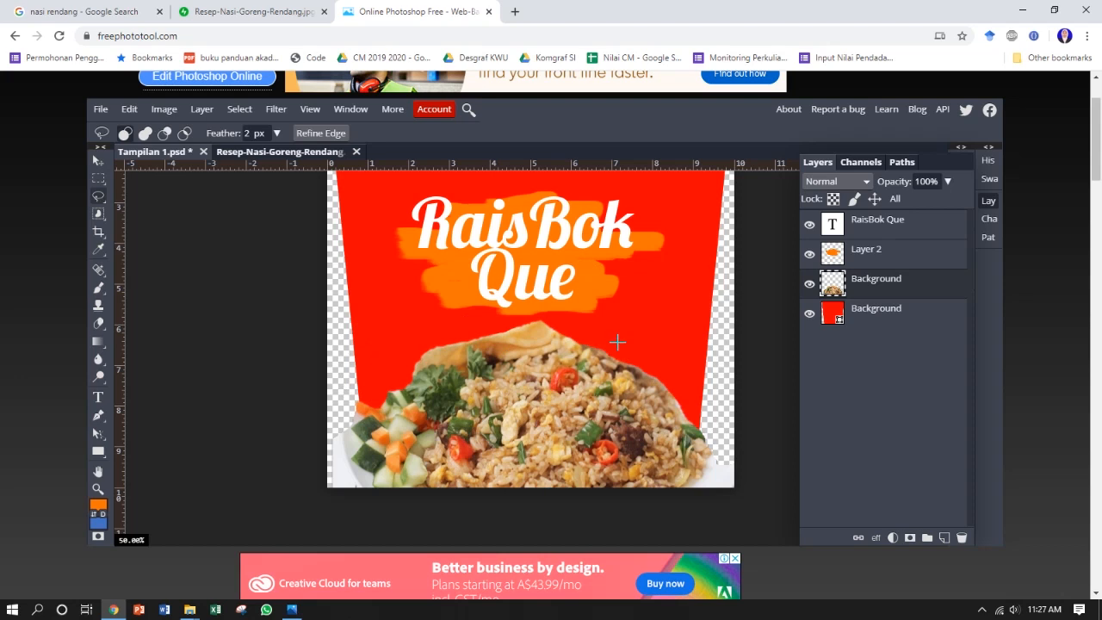
Step: Lower the fried rice photo's opacity to 67%
{"action": "scroll", "coordinate": [641, 366], "scroll_direction": "down", "scroll_amount": 1}
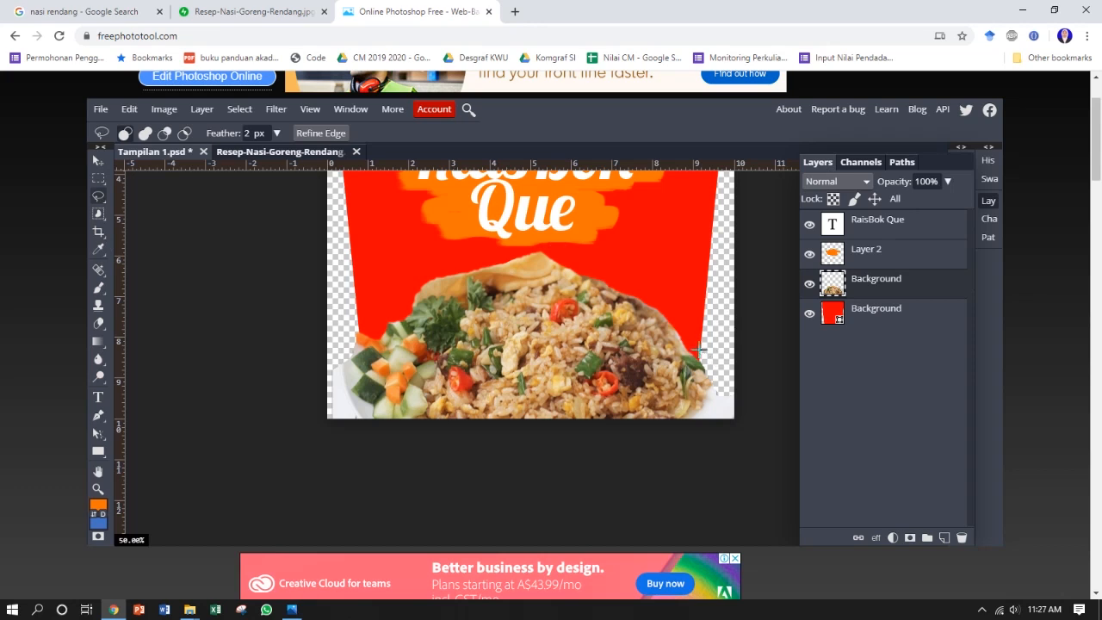
{"action": "left_click", "coordinate": [948, 181]}
{"action": "left_click_drag", "start_coordinate": [939, 206], "coordinate": [930, 210]}
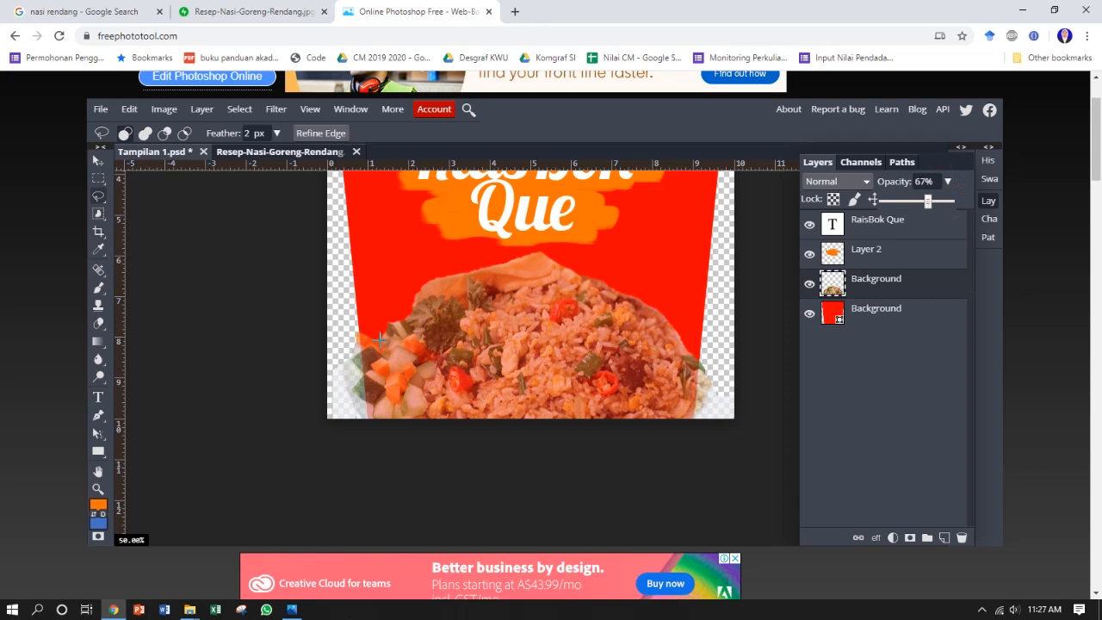
Step: Delete the parts of the fried rice photo outside the trapezoid's slanted sides and below its base with a polygonal lasso selection
{"action": "left_click", "coordinate": [99, 196]}
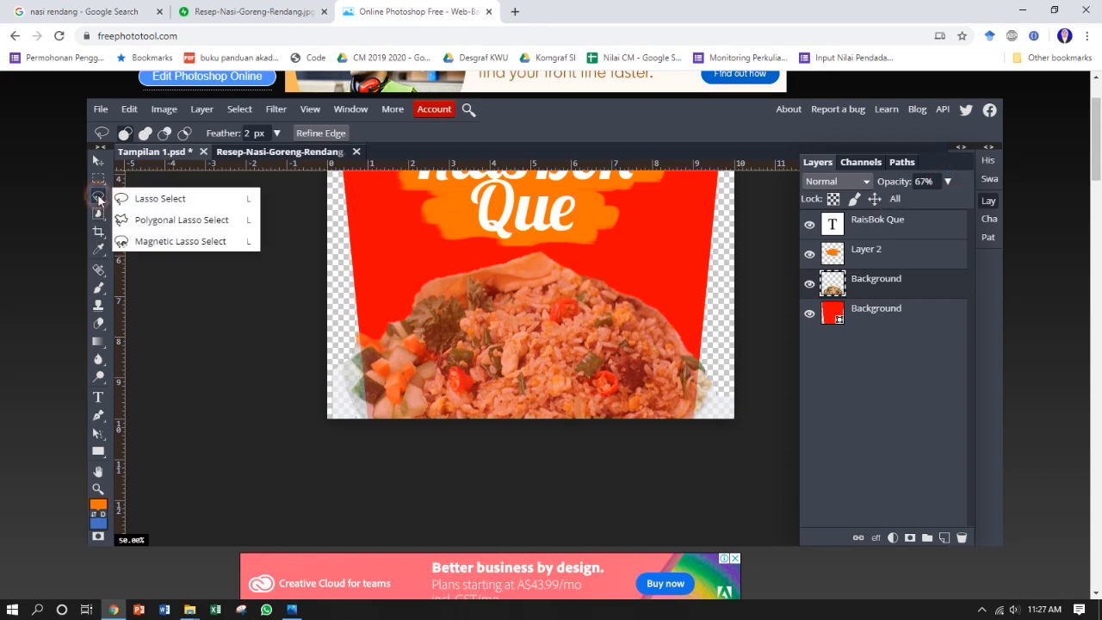
{"action": "left_click", "coordinate": [168, 220]}
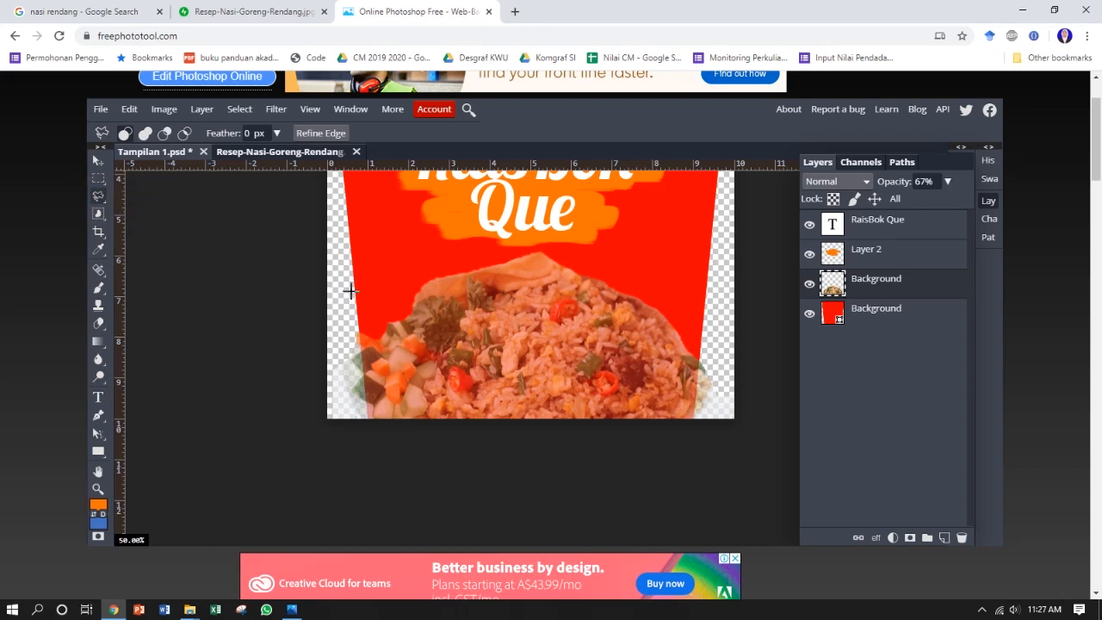
{"action": "left_click", "coordinate": [321, 313]}
{"action": "left_click", "coordinate": [358, 324]}
{"action": "left_click", "coordinate": [368, 421]}
{"action": "left_click", "coordinate": [694, 421]}
{"action": "left_click", "coordinate": [702, 353]}
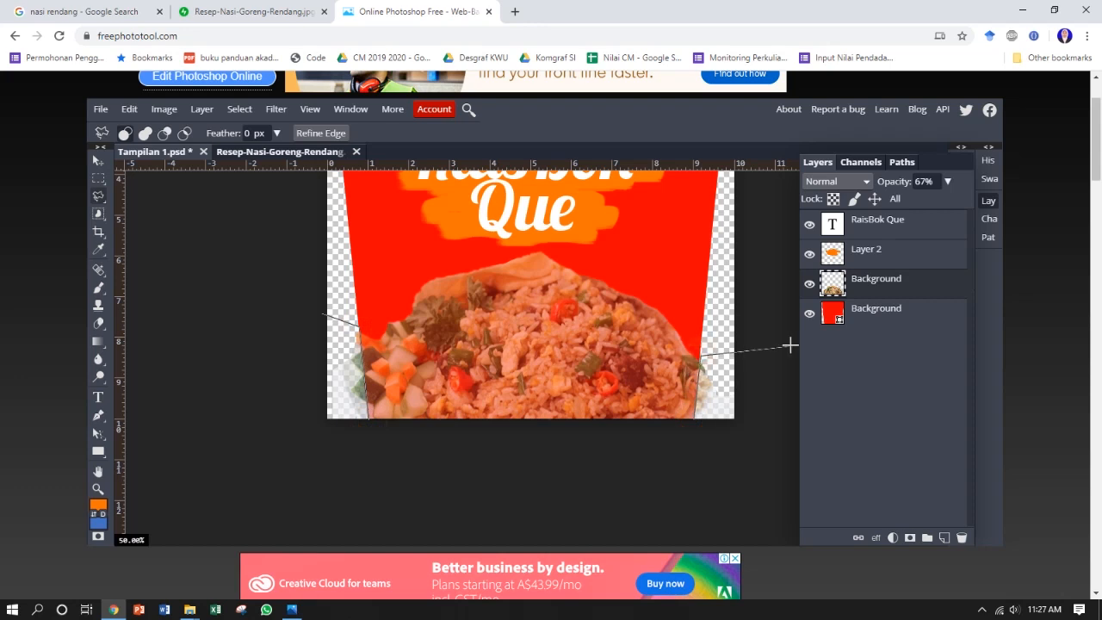
{"action": "left_click", "coordinate": [790, 344]}
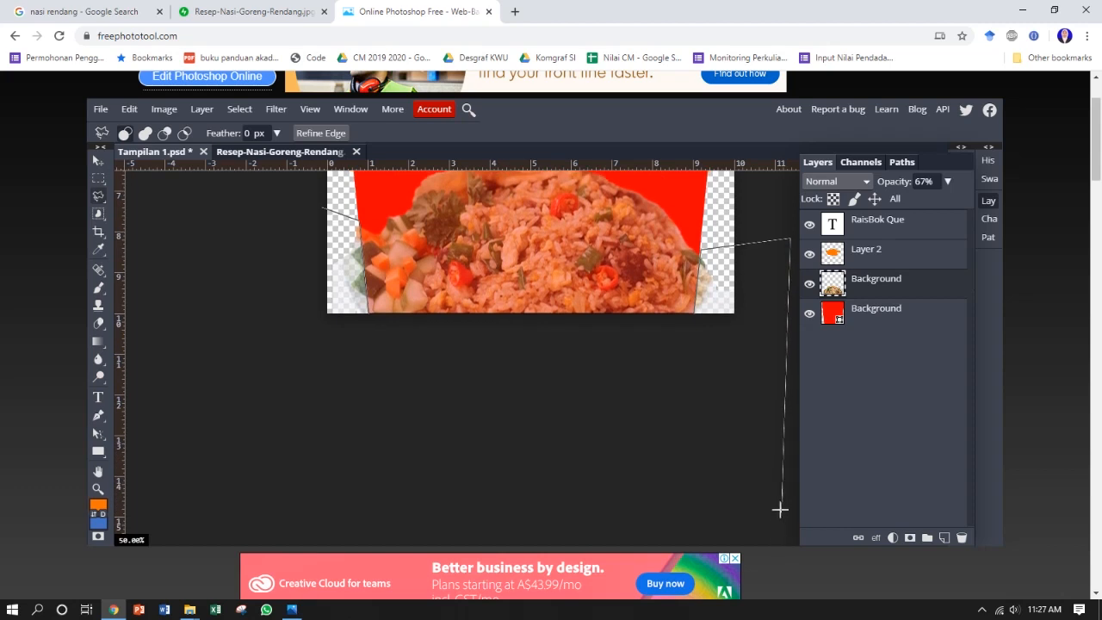
{"action": "left_click", "coordinate": [778, 523]}
{"action": "left_click", "coordinate": [256, 506]}
{"action": "left_click", "coordinate": [236, 265]}
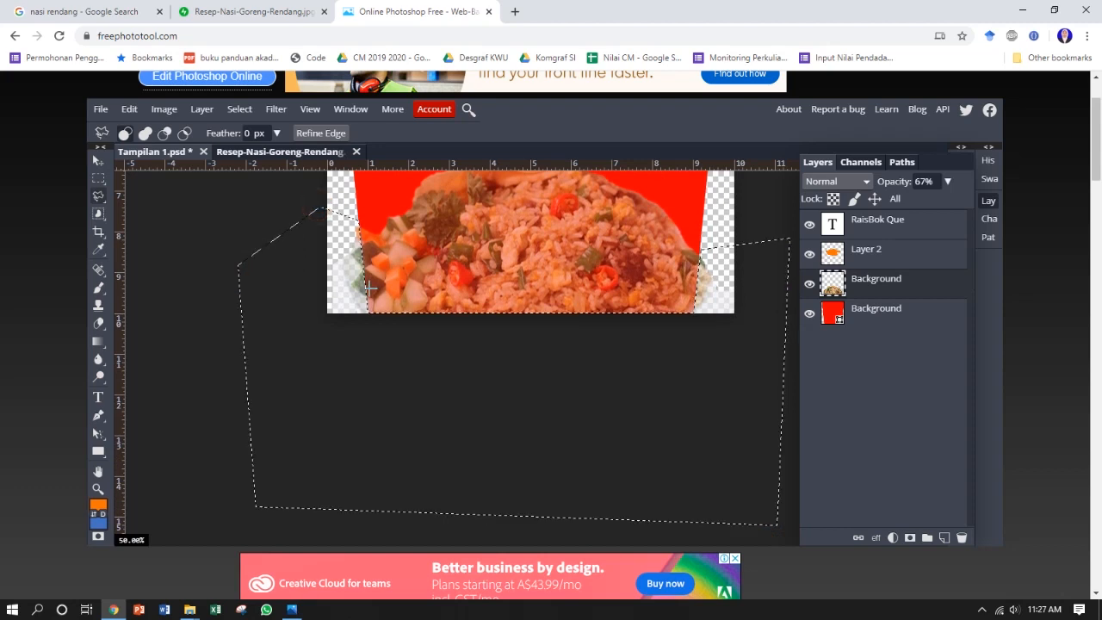
{"action": "key", "text": "Delete"}
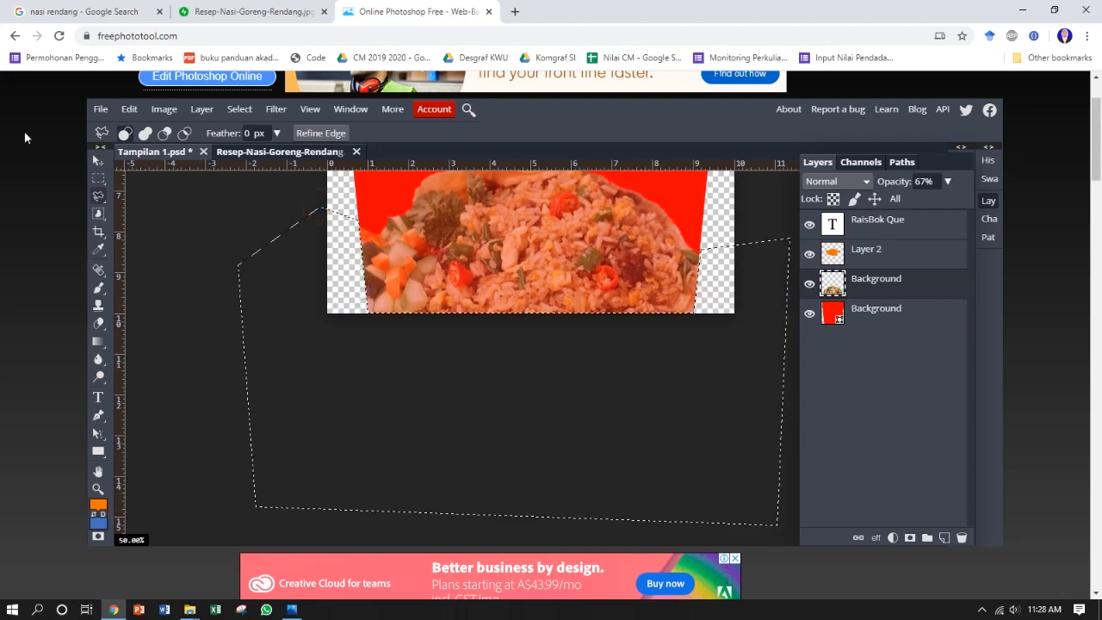
Step: Set the fried rice photo's opacity back to 100% and clear the selection
{"action": "left_click", "coordinate": [99, 161]}
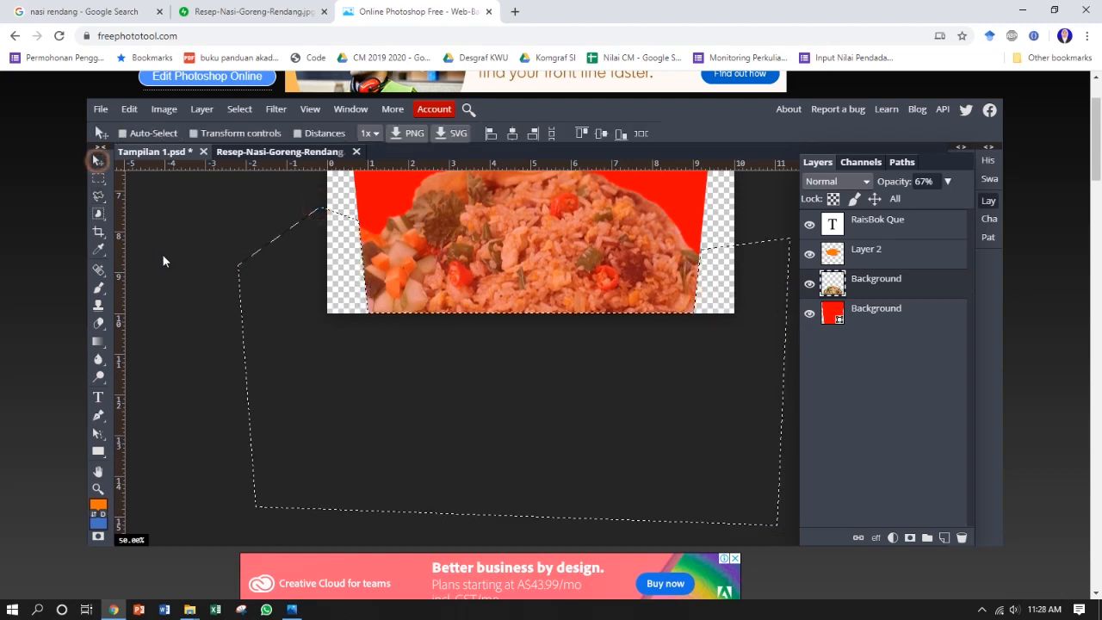
{"action": "left_click", "coordinate": [194, 133]}
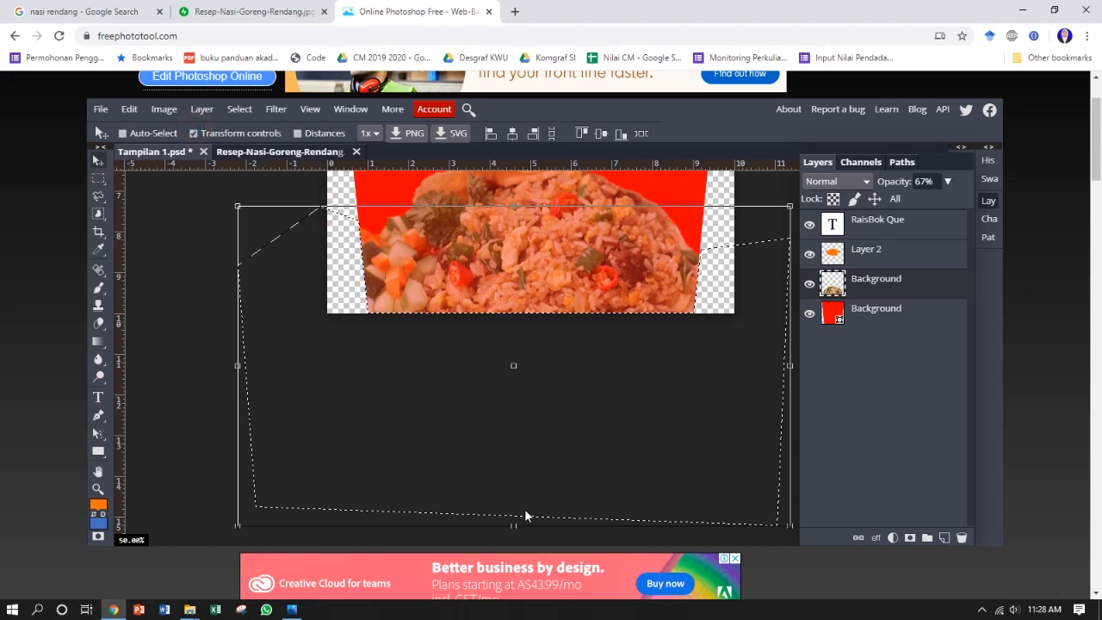
{"action": "left_click", "coordinate": [947, 182]}
{"action": "left_click_drag", "start_coordinate": [928, 201], "coordinate": [965, 208]}
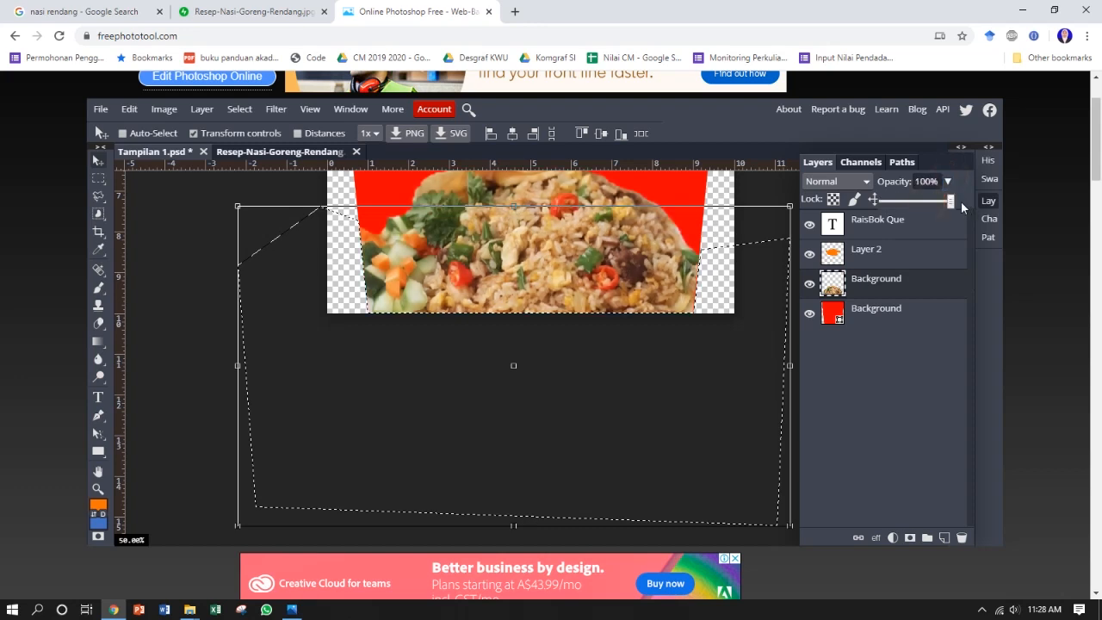
{"action": "left_click", "coordinate": [193, 135]}
{"action": "key", "text": "ctrl+d"}
{"action": "key", "text": "ctrl+minus"}
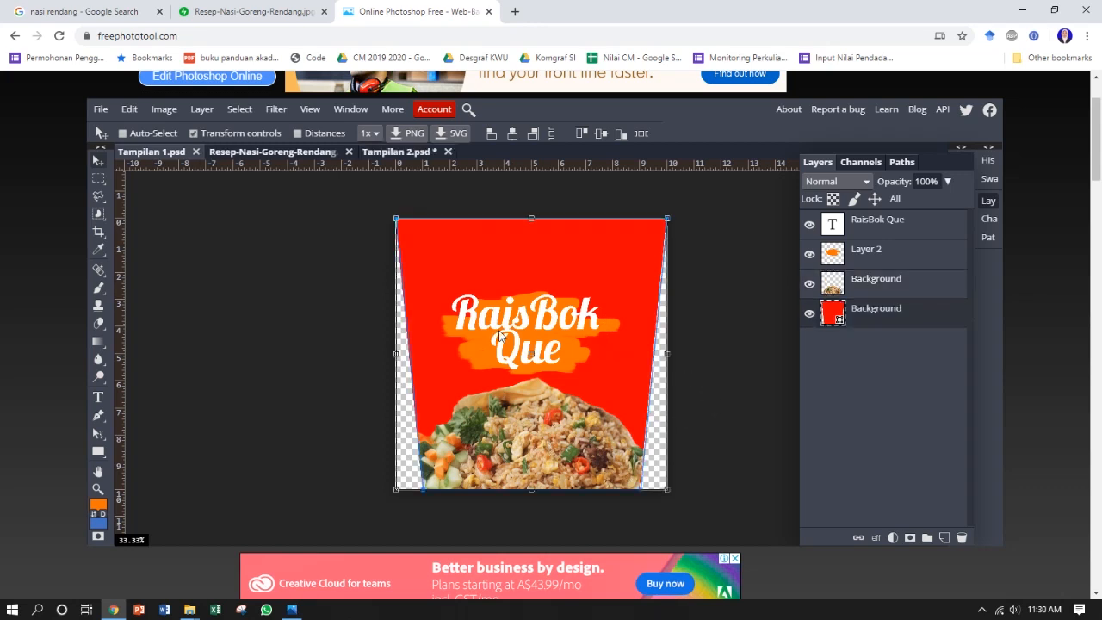
Step: Scale the "RaisBok Que" lettering and its orange brush backing together to 130.80% and centre them above the fried rice
{"action": "left_click", "coordinate": [885, 252]}
{"action": "left_click", "coordinate": [887, 223]}
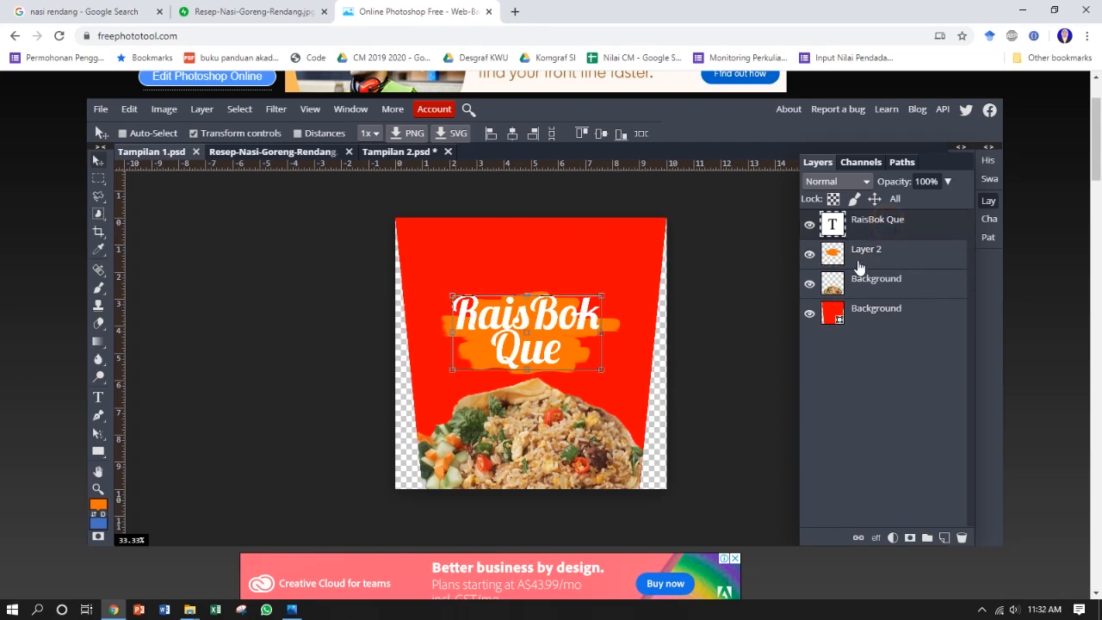
{"action": "left_click", "coordinate": [870, 253]}
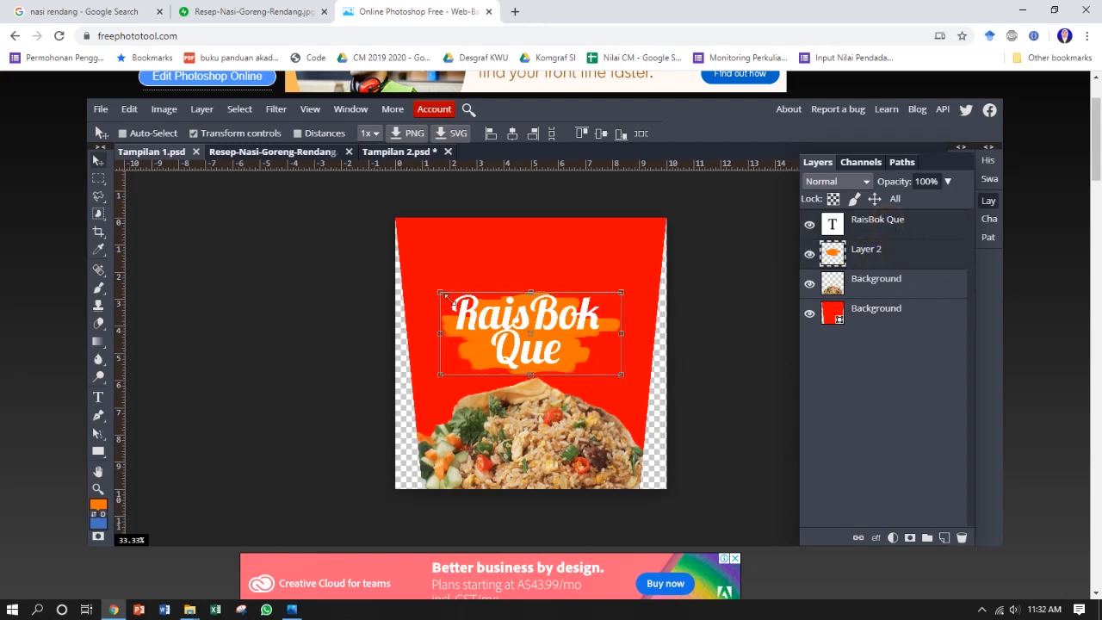
{"action": "left_click_drag", "start_coordinate": [439, 294], "coordinate": [412, 272]}
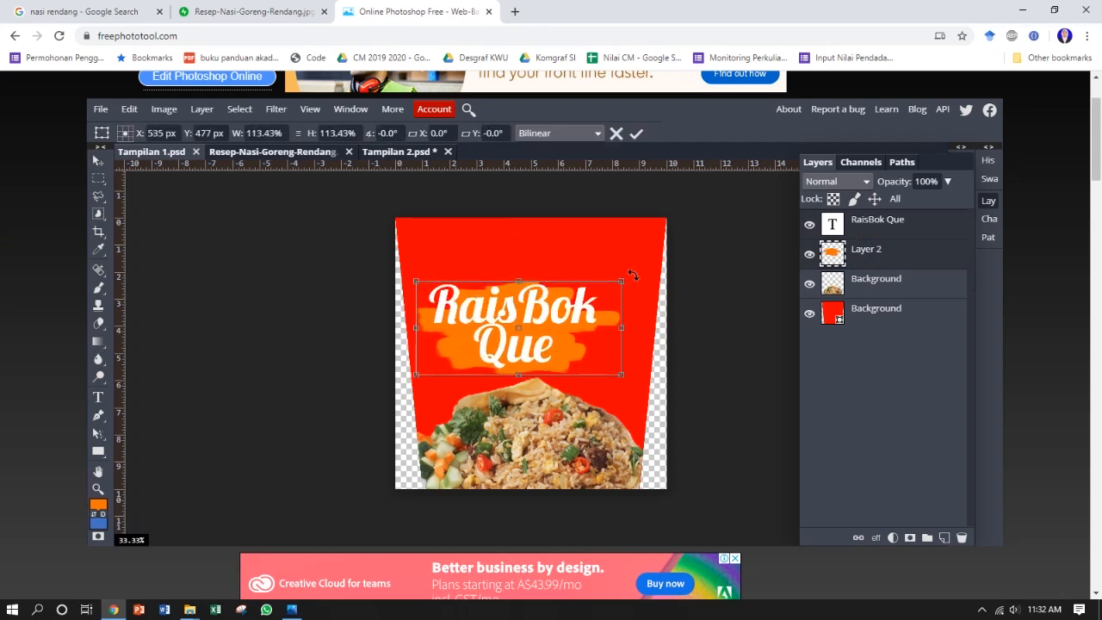
{"action": "left_click_drag", "start_coordinate": [619, 282], "coordinate": [651, 266]}
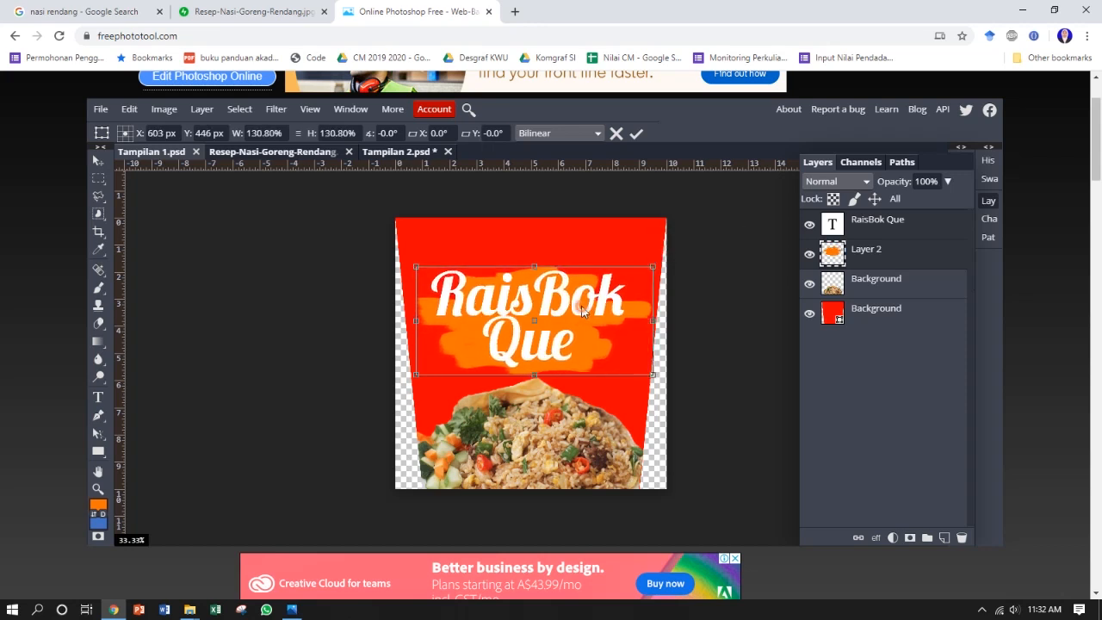
{"action": "left_click_drag", "start_coordinate": [579, 306], "coordinate": [580, 303]}
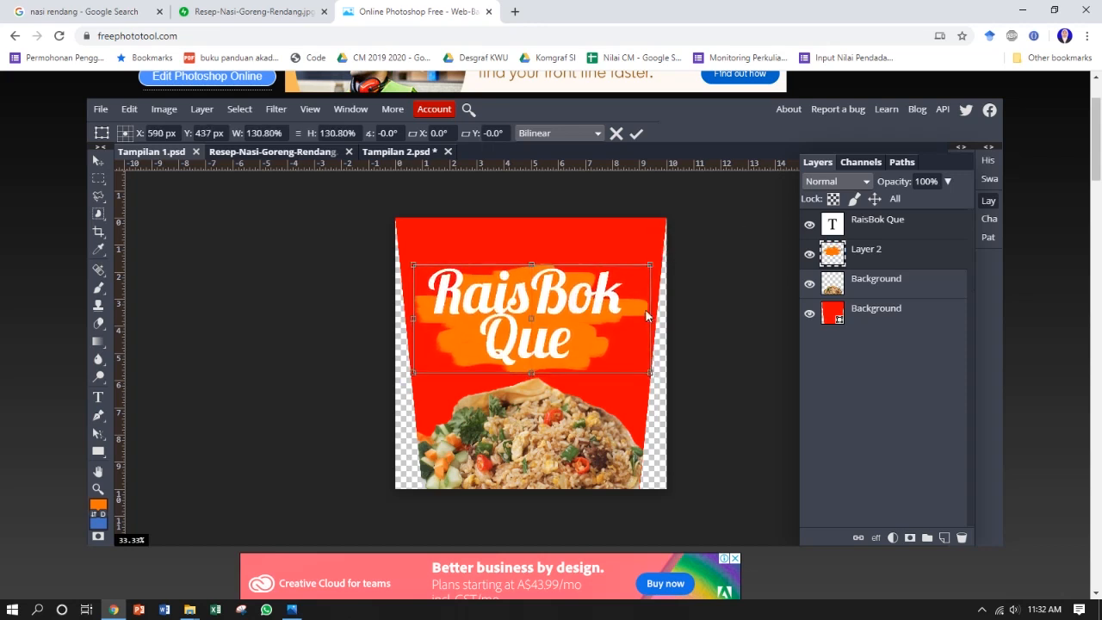
{"action": "key", "text": "Return"}
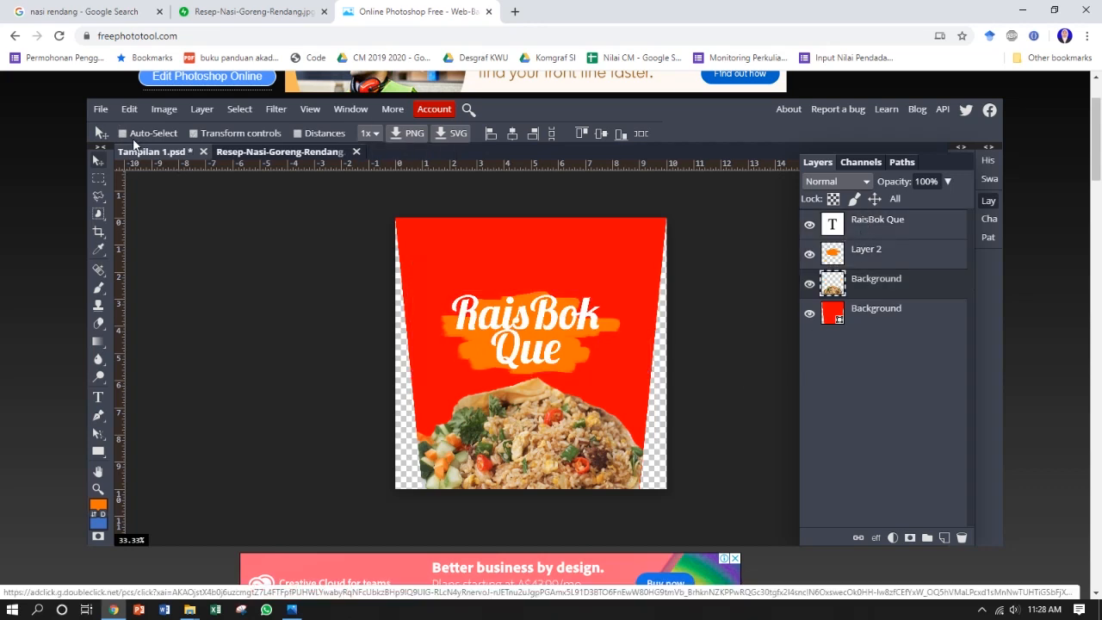
Step: Save the panel as Tampilan 1.psd in the Desain Grafis KWU folder
{"action": "left_click", "coordinate": [101, 109]}
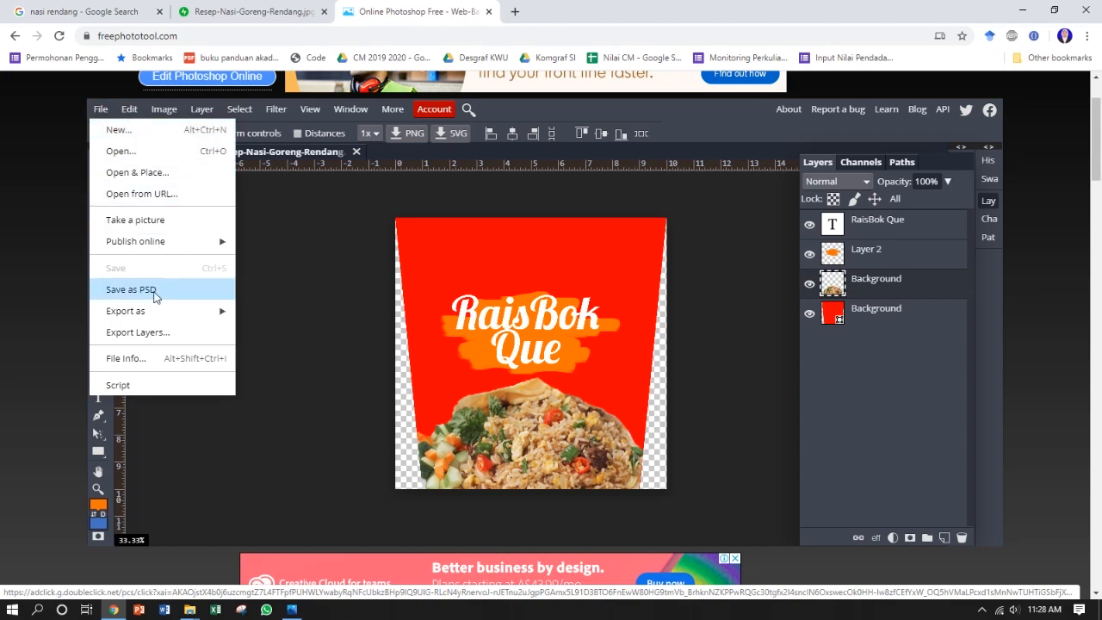
{"action": "left_click", "coordinate": [160, 290]}
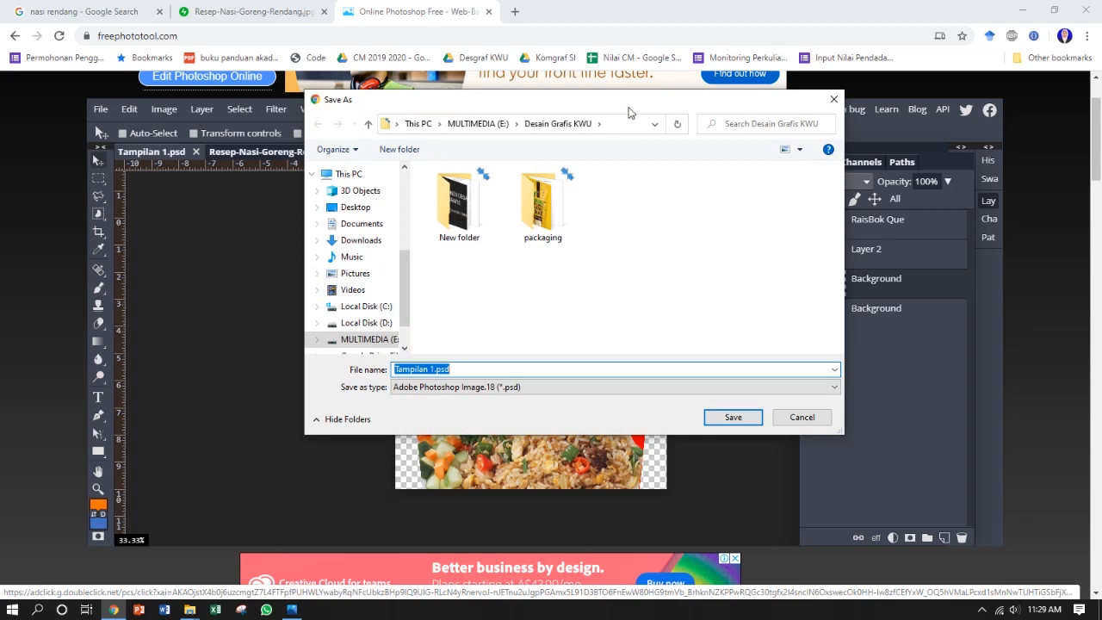
{"action": "left_click_drag", "start_coordinate": [626, 115], "coordinate": [604, 148]}
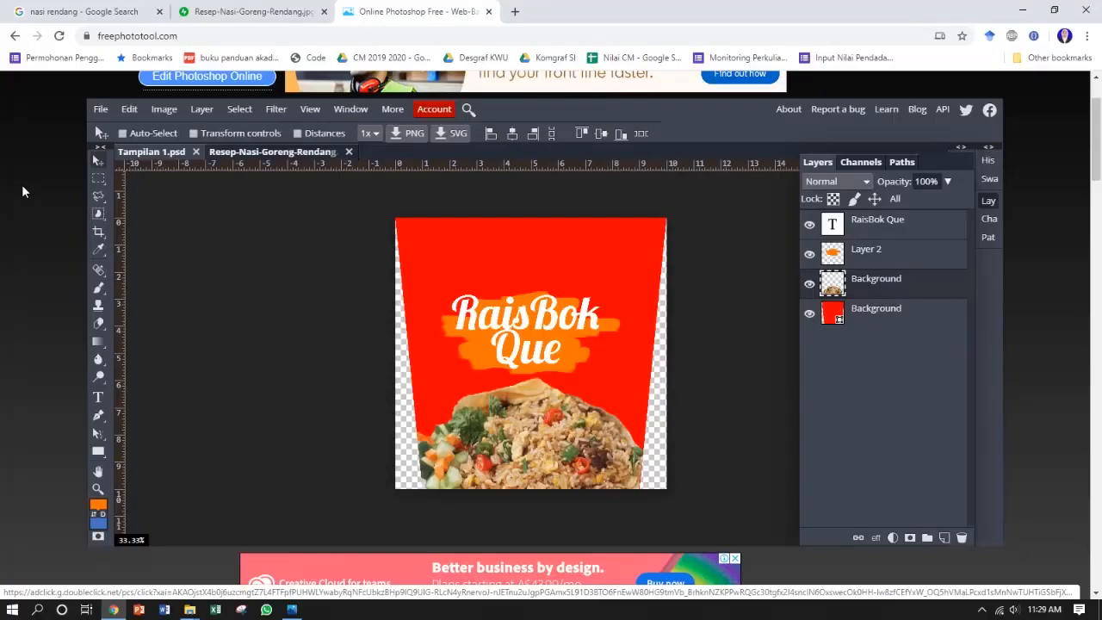
Step: Create a new project named Tampilan 2, 80 mm wide and 100 mm high, at 300 DPI with a transparent background
{"action": "left_click", "coordinate": [100, 110]}
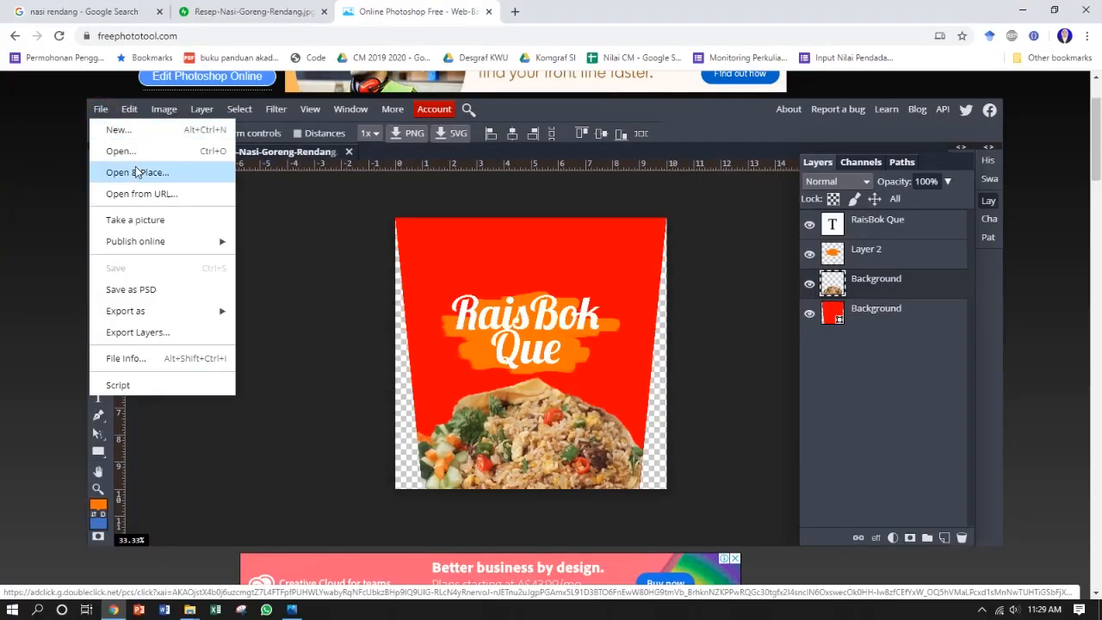
{"action": "left_click", "coordinate": [138, 129]}
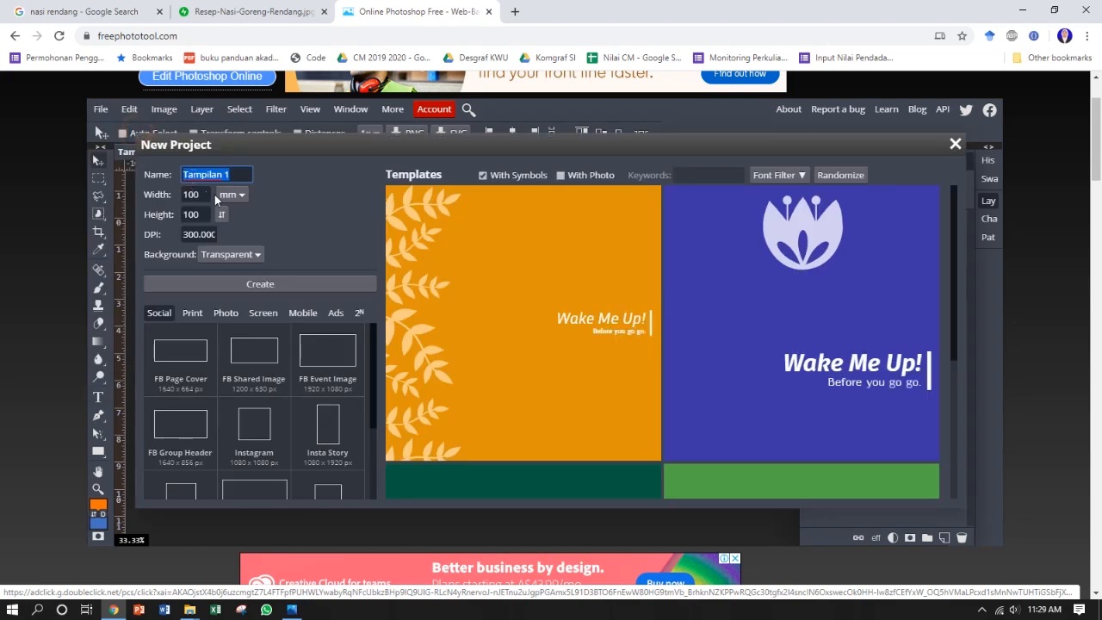
{"action": "left_click", "coordinate": [232, 177]}
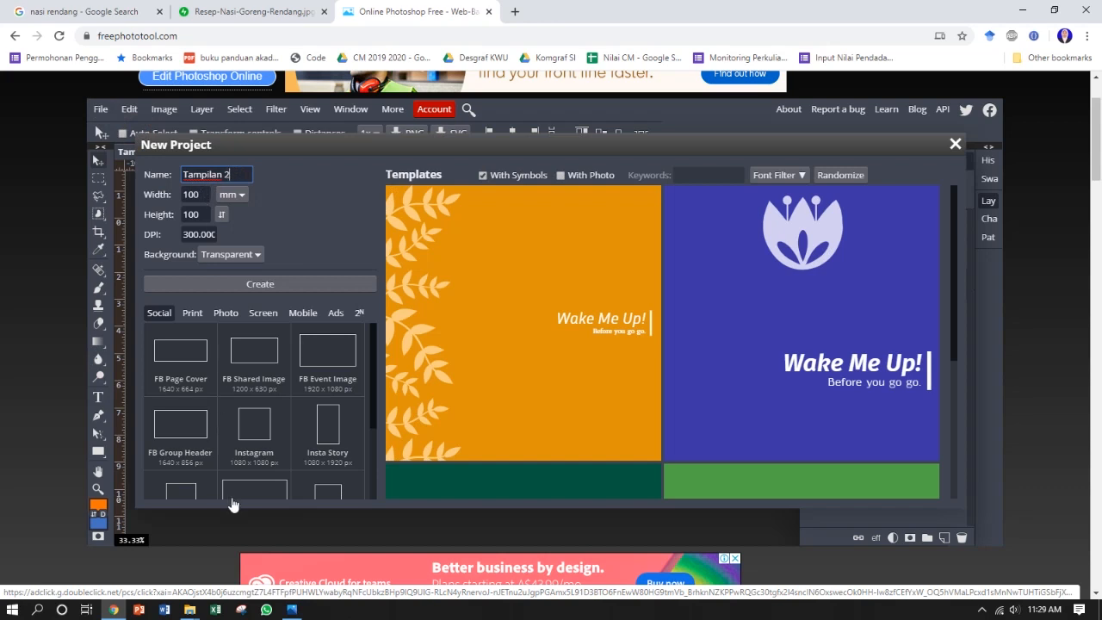
{"action": "left_click", "coordinate": [291, 609]}
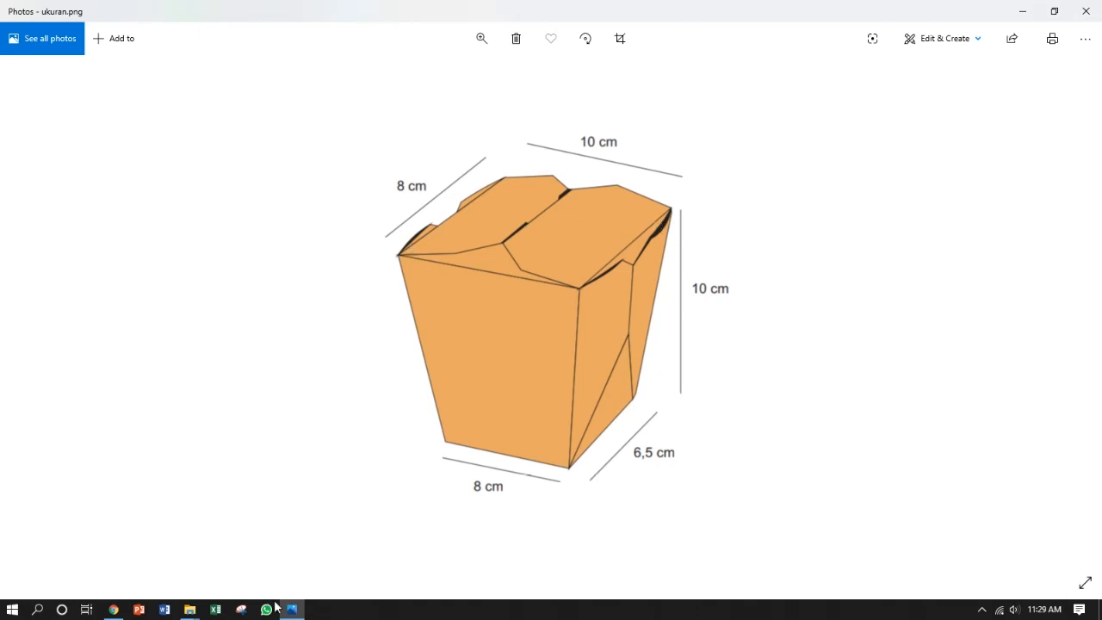
{"action": "left_click", "coordinate": [119, 613]}
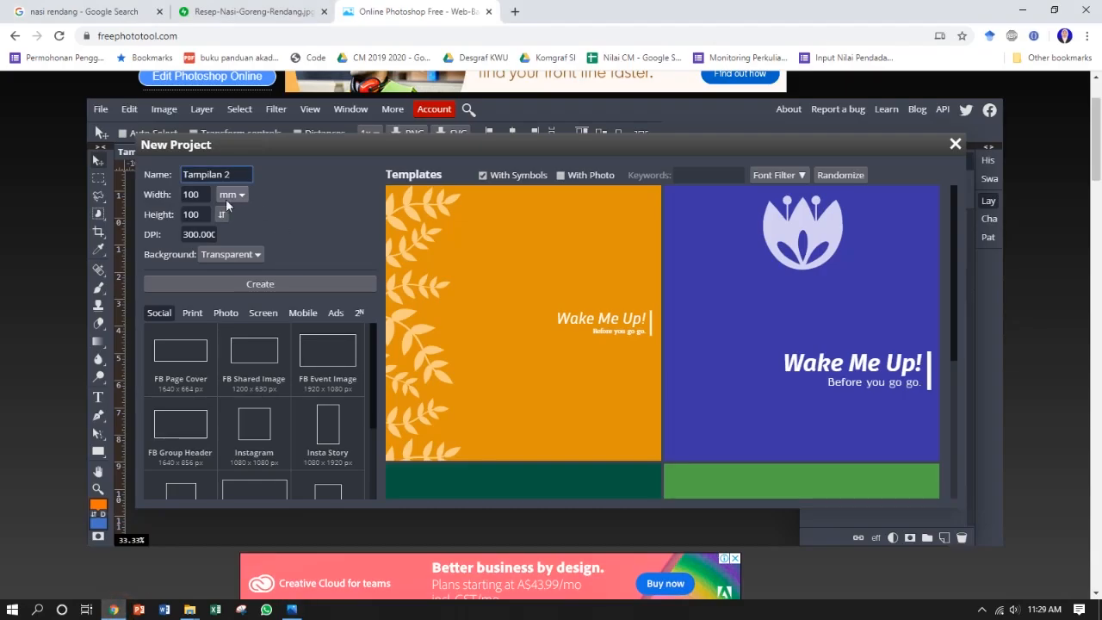
{"action": "left_click_drag", "start_coordinate": [202, 194], "coordinate": [170, 195]}
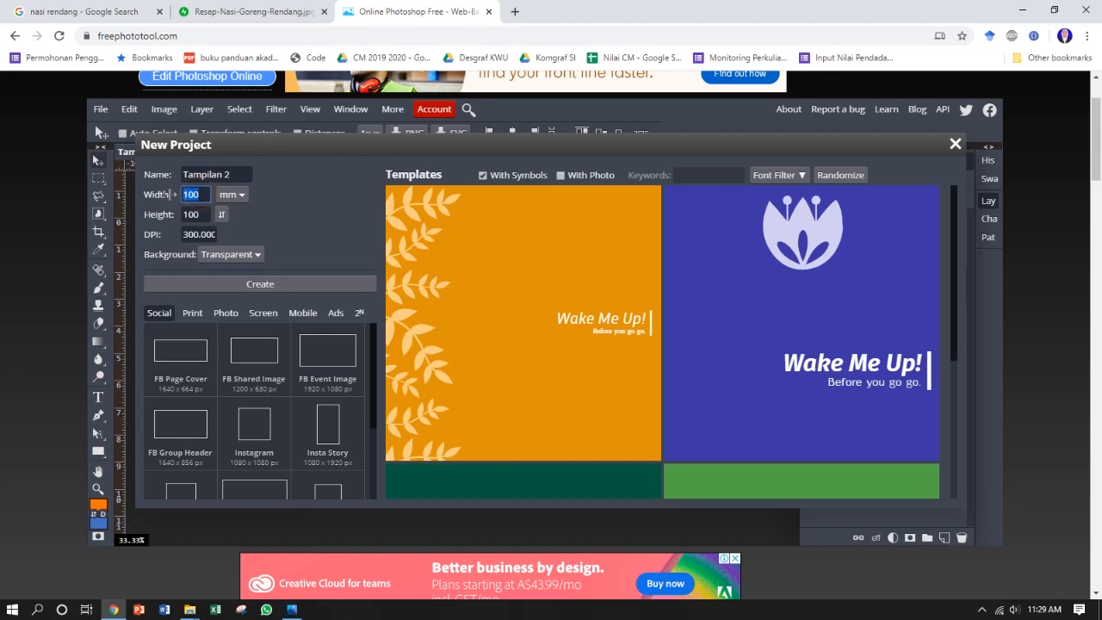
{"action": "type", "text": "80"}
{"action": "left_click", "coordinate": [269, 284]}
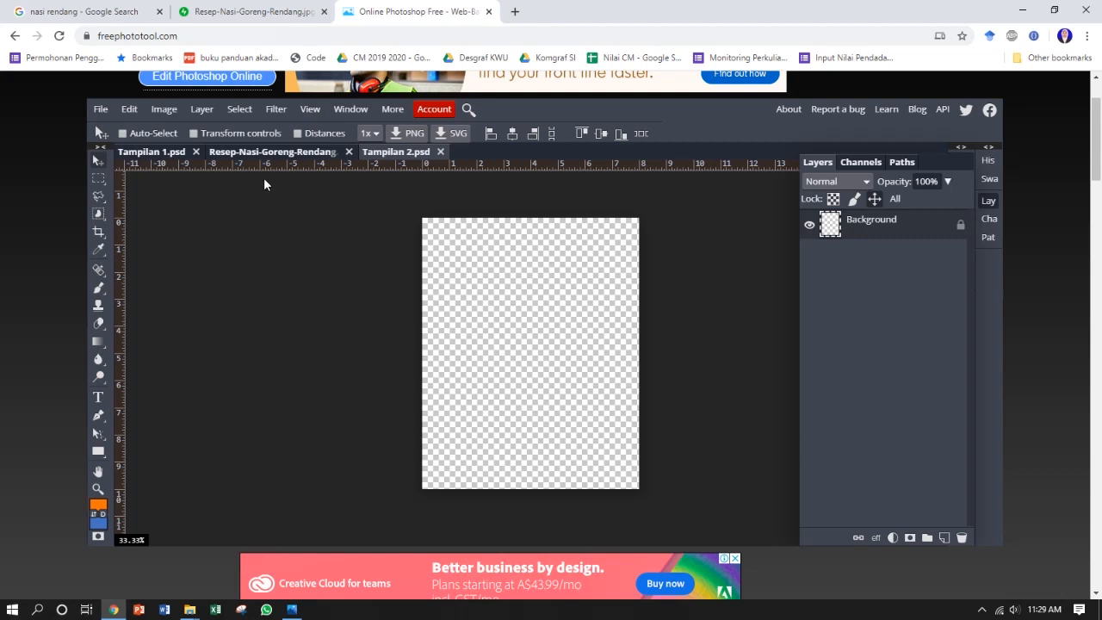
Step: Copy the red trapezoid from Tampilan 1 into Tampilan 2, narrow it to 80.02% width to fit the canvas, and check it against ukuran.png
{"action": "left_click", "coordinate": [166, 155]}
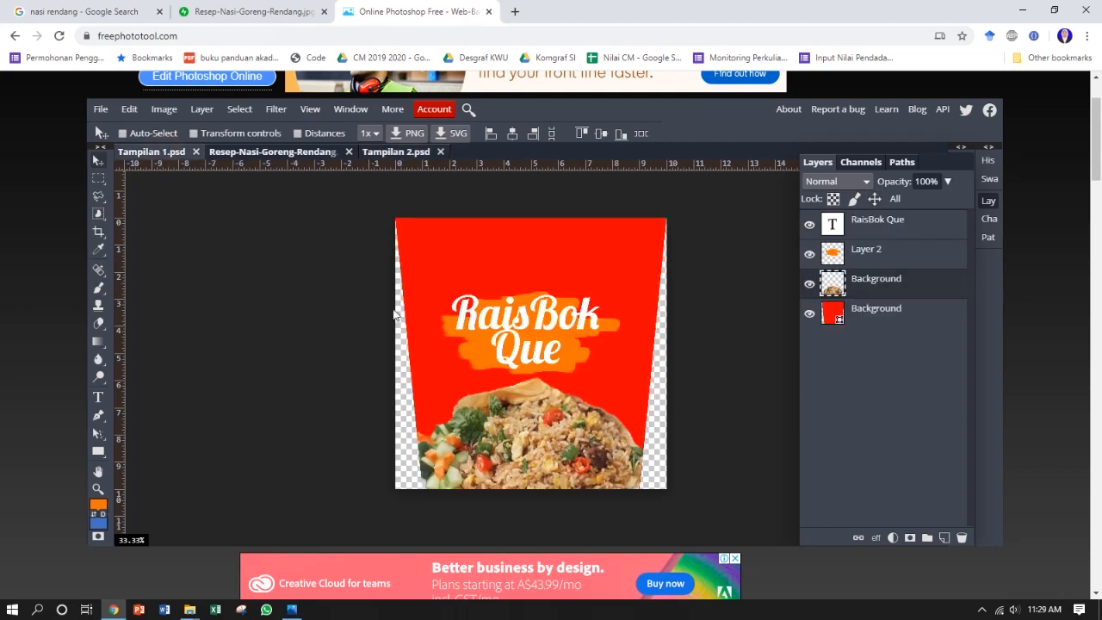
{"action": "left_click", "coordinate": [910, 315]}
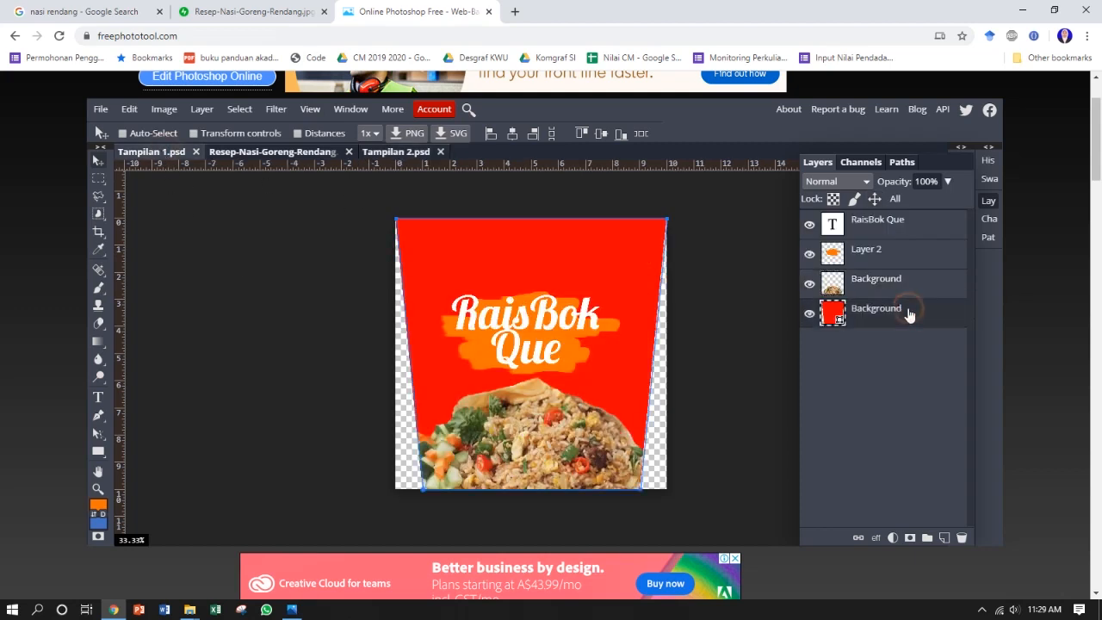
{"action": "left_click", "coordinate": [402, 153]}
{"action": "left_click", "coordinate": [156, 152]}
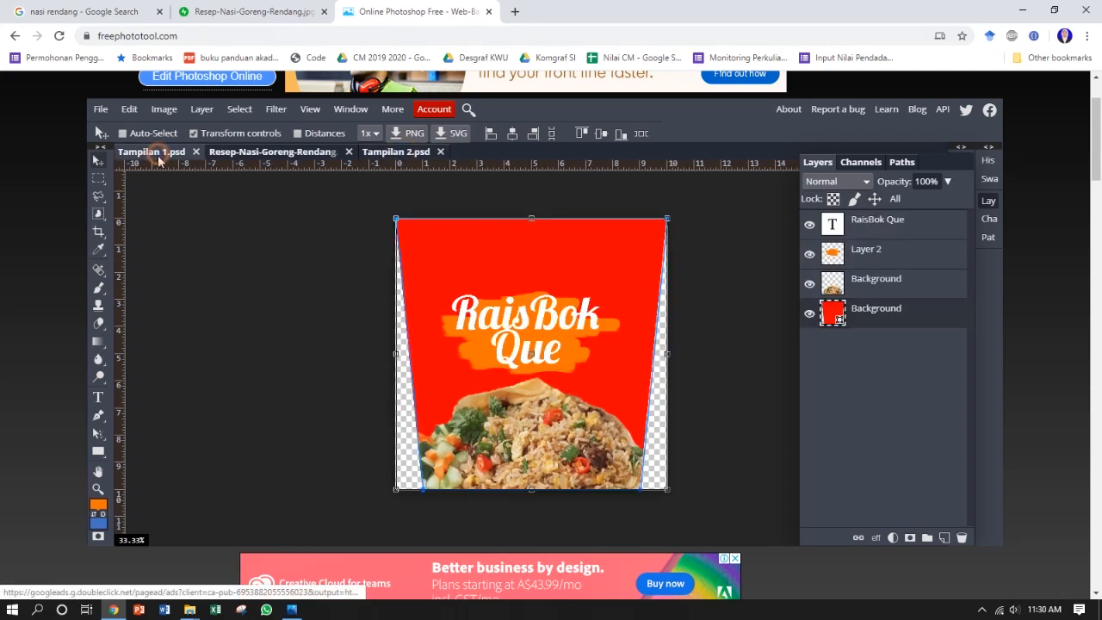
{"action": "left_click_drag", "start_coordinate": [590, 234], "coordinate": [576, 250]}
{"action": "left_click_drag", "start_coordinate": [368, 355], "coordinate": [421, 353]}
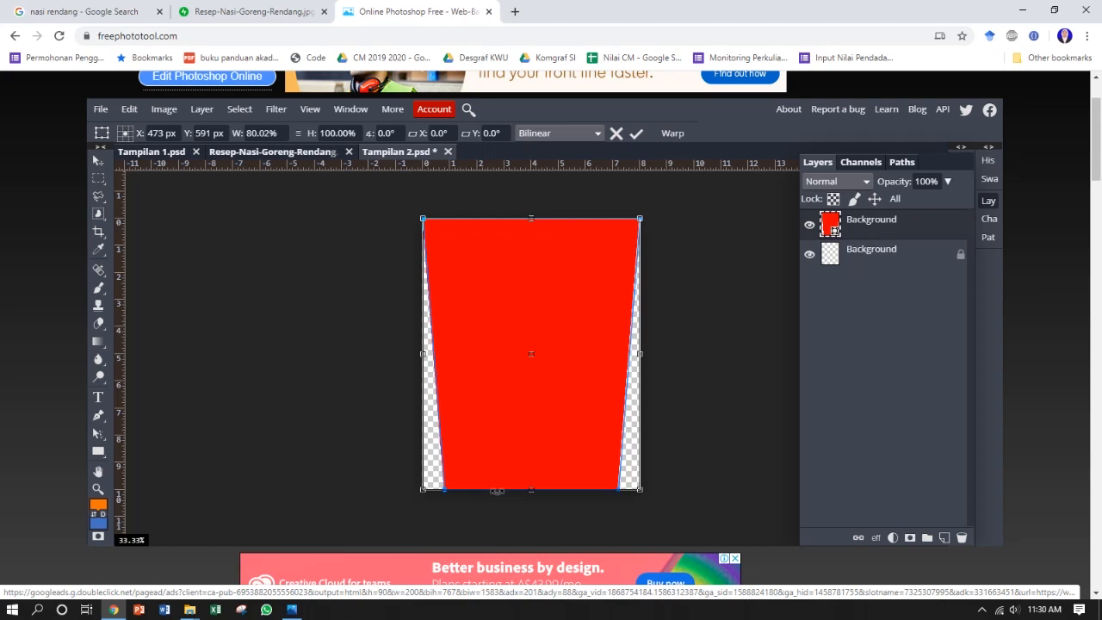
{"action": "left_click", "coordinate": [635, 133]}
{"action": "left_click", "coordinate": [96, 159]}
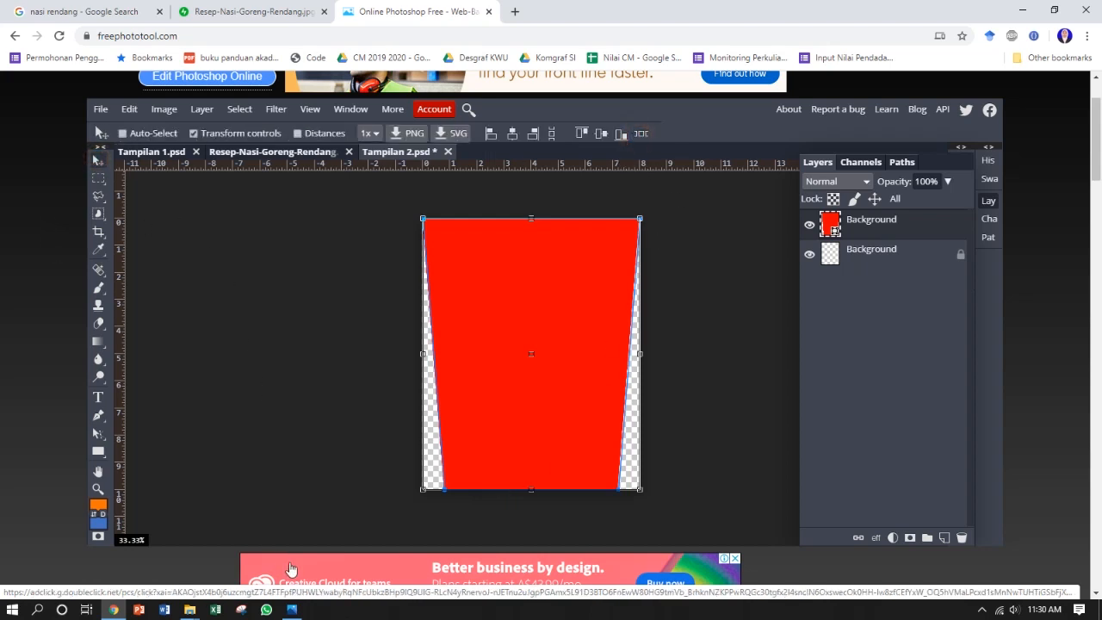
{"action": "left_click", "coordinate": [292, 608]}
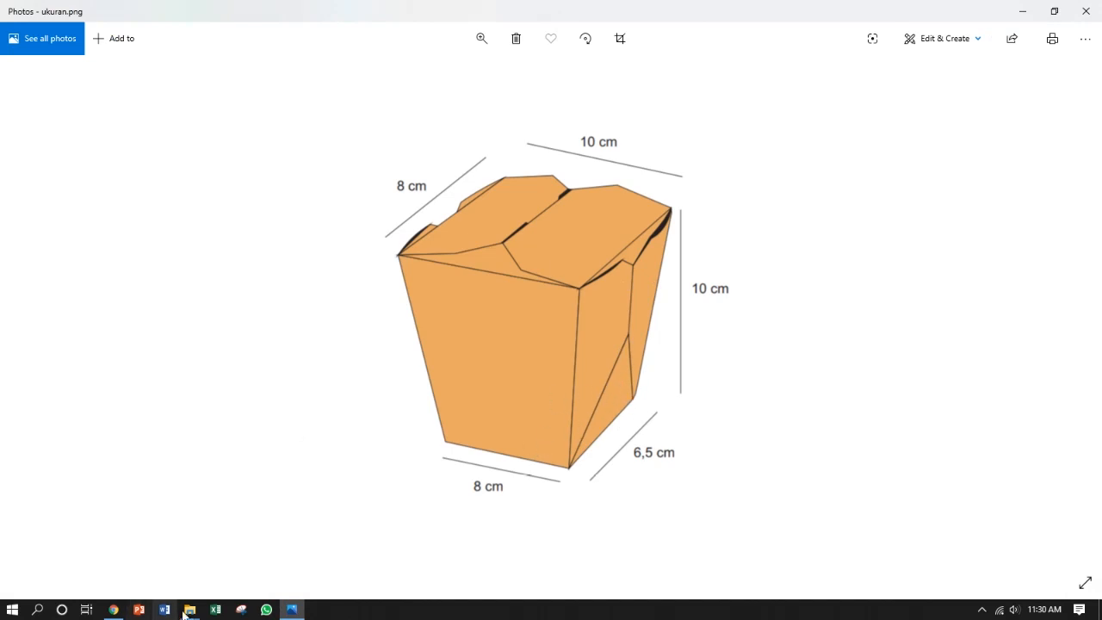
{"action": "left_click", "coordinate": [114, 611]}
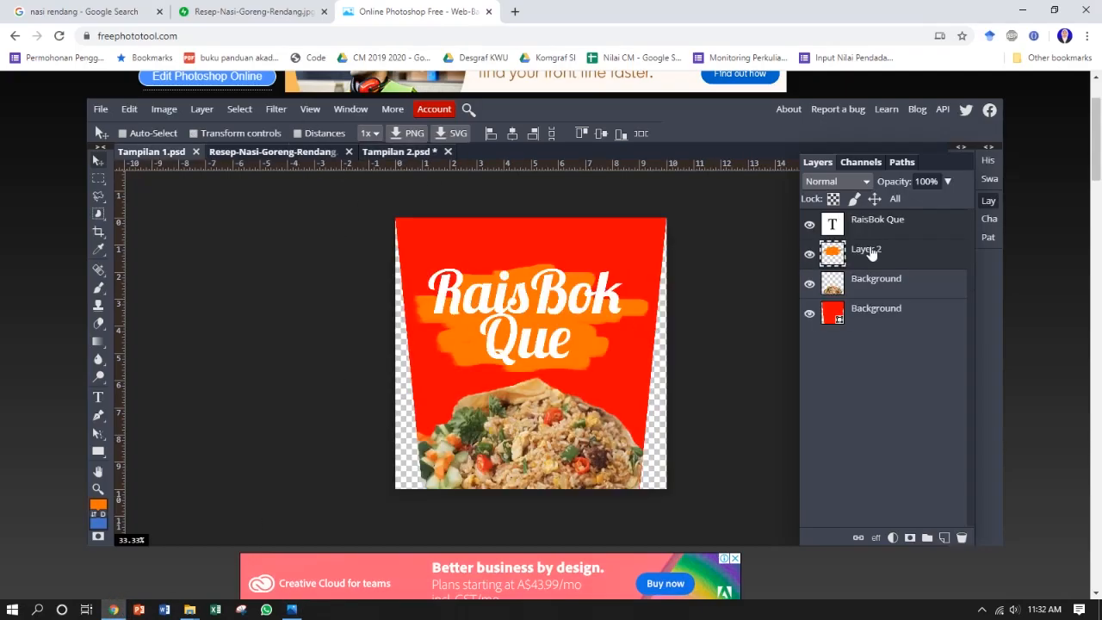
Step: Copy the RaisBok Que lettering and orange brush backing into Tampilan 2, scaled to 28.46% and placed near the middle of the trapezoid's base
{"action": "mouse_move", "coordinate": [506, 310]}
{"action": "left_mouse_down"}
{"action": "mouse_move", "coordinate": [407, 197]}
{"action": "mouse_move", "coordinate": [398, 163]}
{"action": "left_mouse_up"}
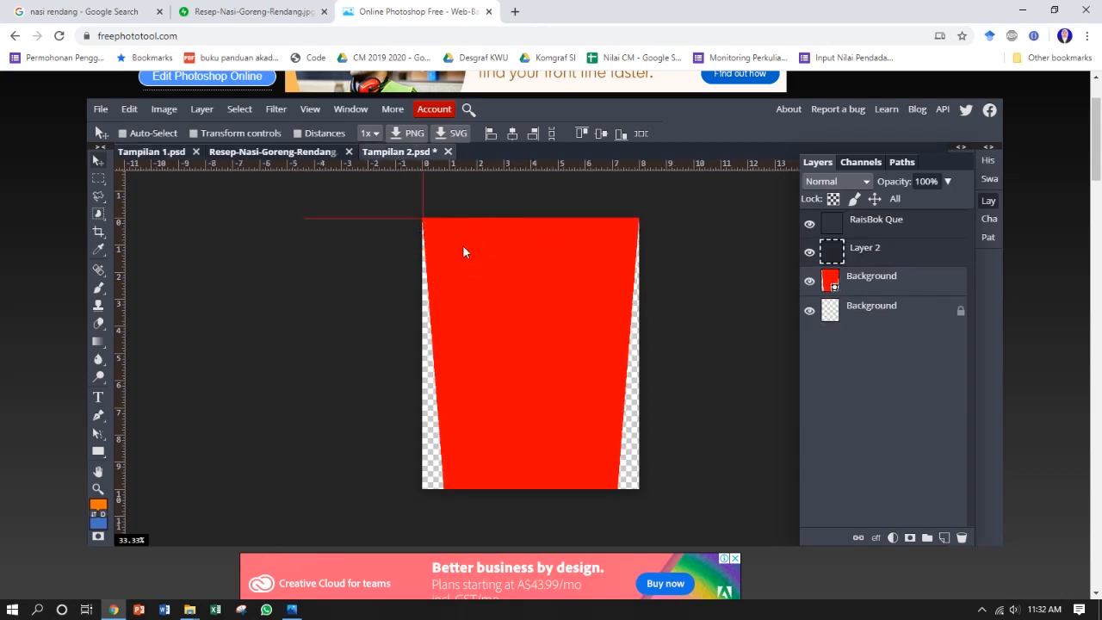
{"action": "mouse_move", "coordinate": [462, 245]}
{"action": "left_mouse_down"}
{"action": "mouse_move", "coordinate": [535, 440]}
{"action": "mouse_move", "coordinate": [512, 422]}
{"action": "left_mouse_up"}
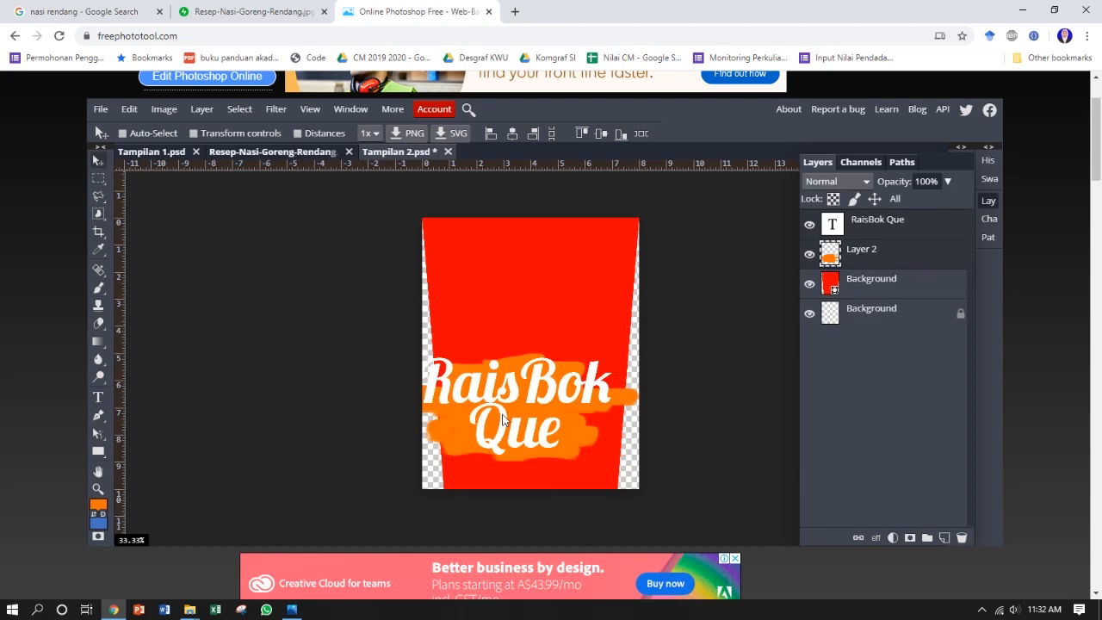
{"action": "left_click", "coordinate": [213, 136]}
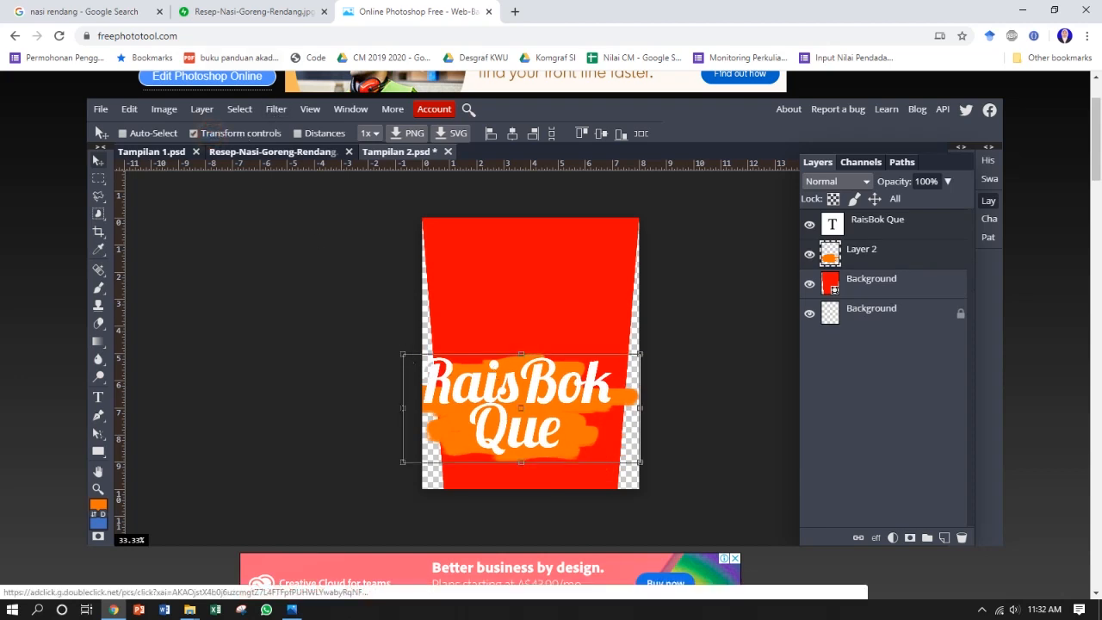
{"action": "left_click_drag", "start_coordinate": [402, 351], "coordinate": [533, 416]}
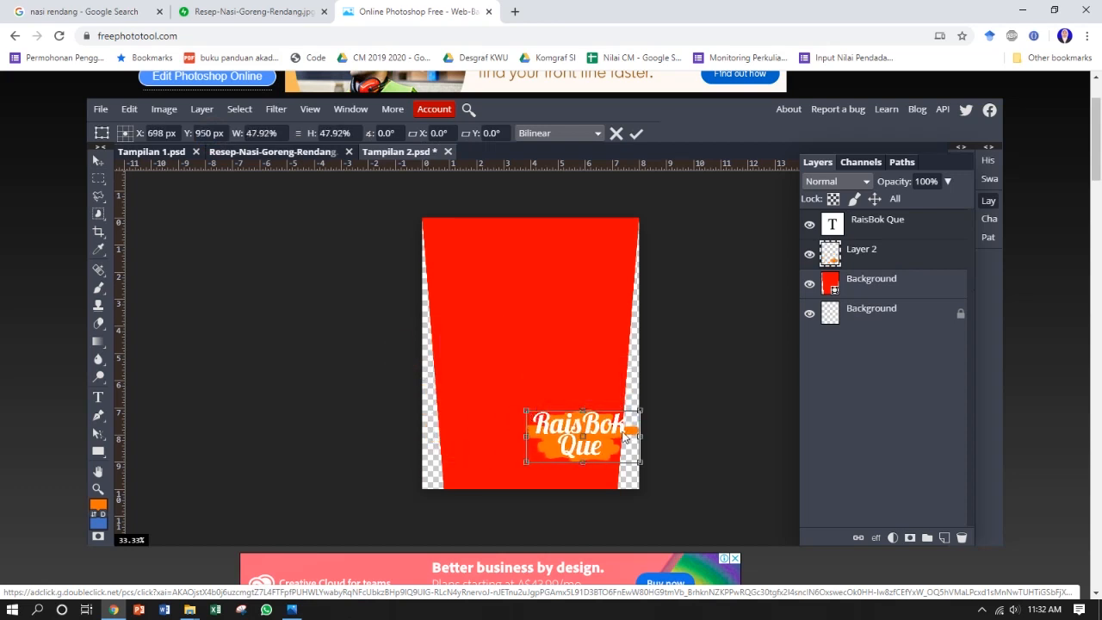
{"action": "left_click_drag", "start_coordinate": [607, 433], "coordinate": [563, 456]}
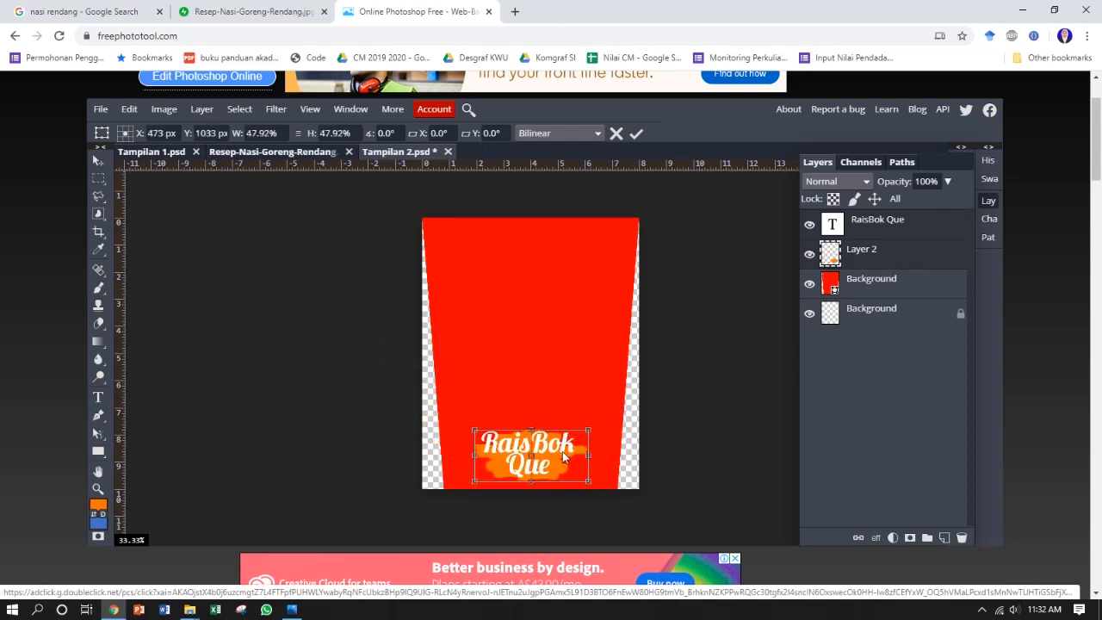
{"action": "left_click_drag", "start_coordinate": [473, 428], "coordinate": [550, 466]}
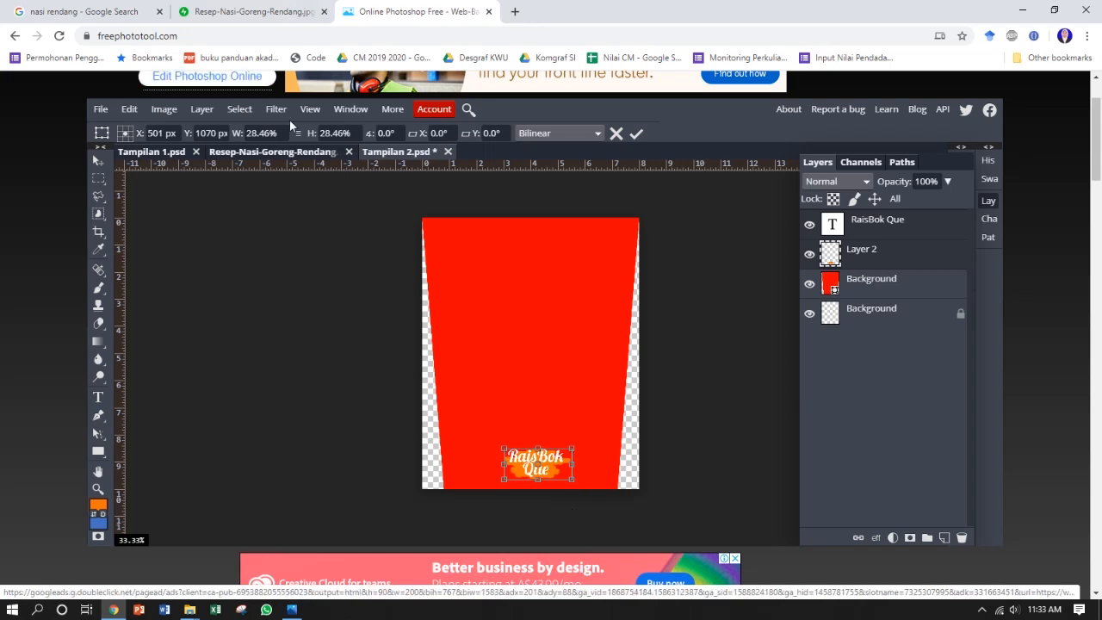
{"action": "left_click", "coordinate": [637, 133]}
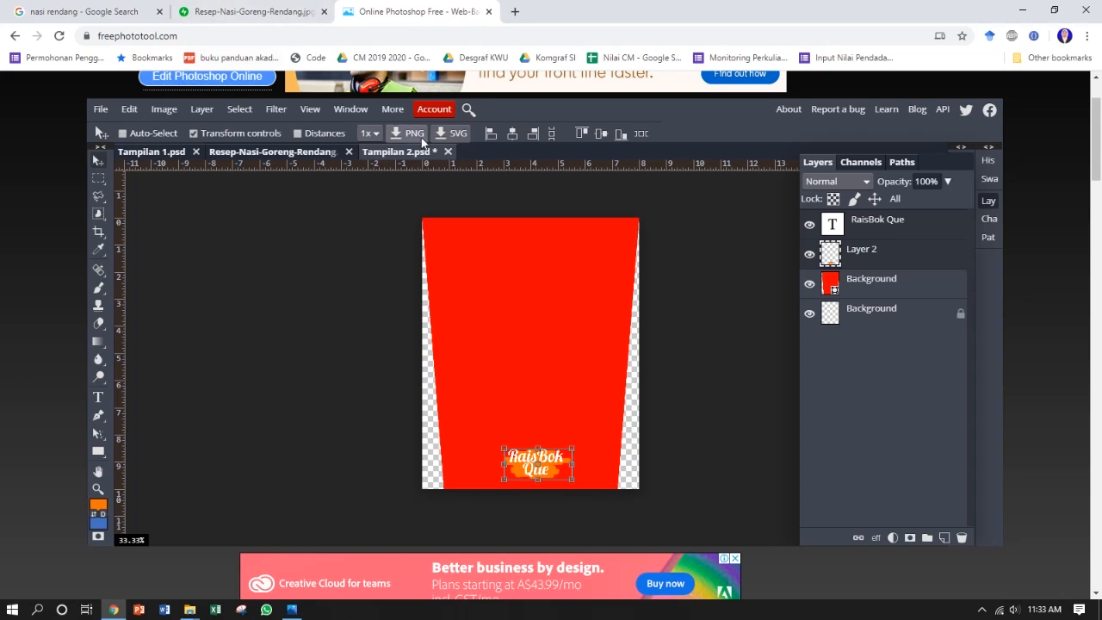
{"action": "left_click", "coordinate": [194, 133]}
Step: Close the Resep-Nasi-Goreng-Rendang photo document and review the Tampilan 1 and Tampilan 2 panels
{"action": "left_click", "coordinate": [349, 152]}
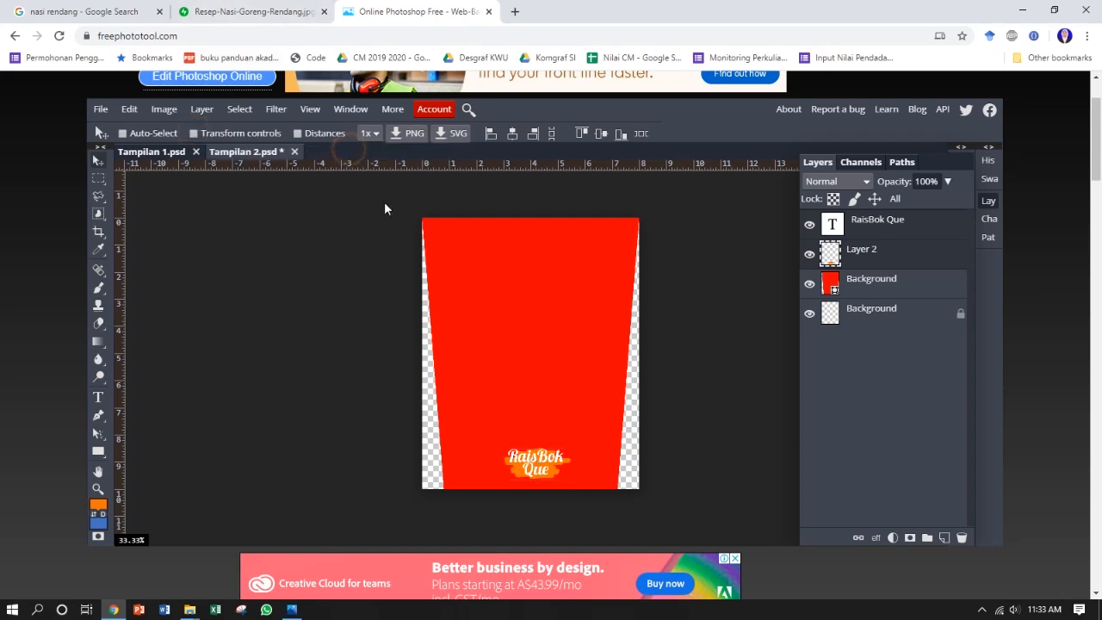
{"action": "left_click", "coordinate": [171, 152]}
{"action": "left_click", "coordinate": [229, 153]}
{"action": "left_click", "coordinate": [138, 152]}
Step: Open template rice box.jpg from the Desain Grafis KWU folder
{"action": "left_click", "coordinate": [96, 109]}
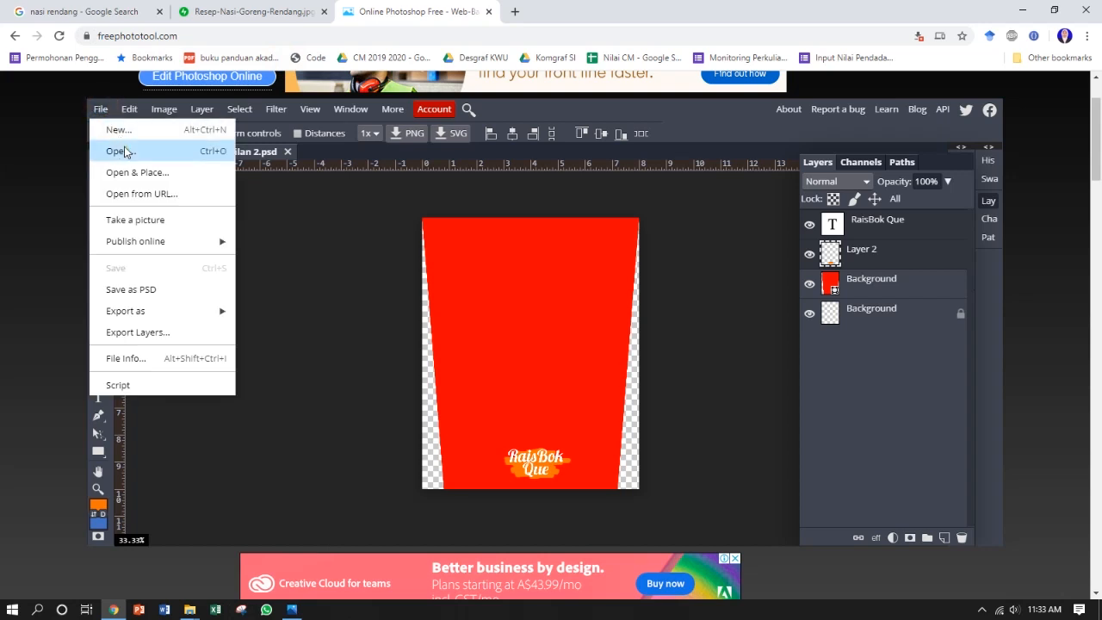
{"action": "left_click", "coordinate": [124, 151]}
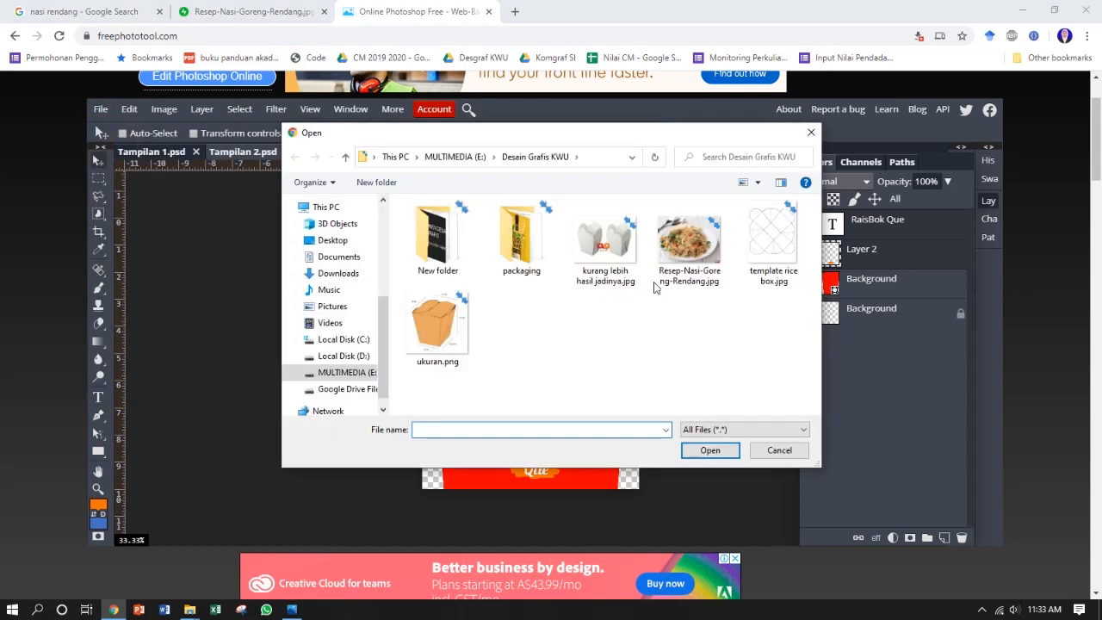
{"action": "left_click", "coordinate": [773, 258]}
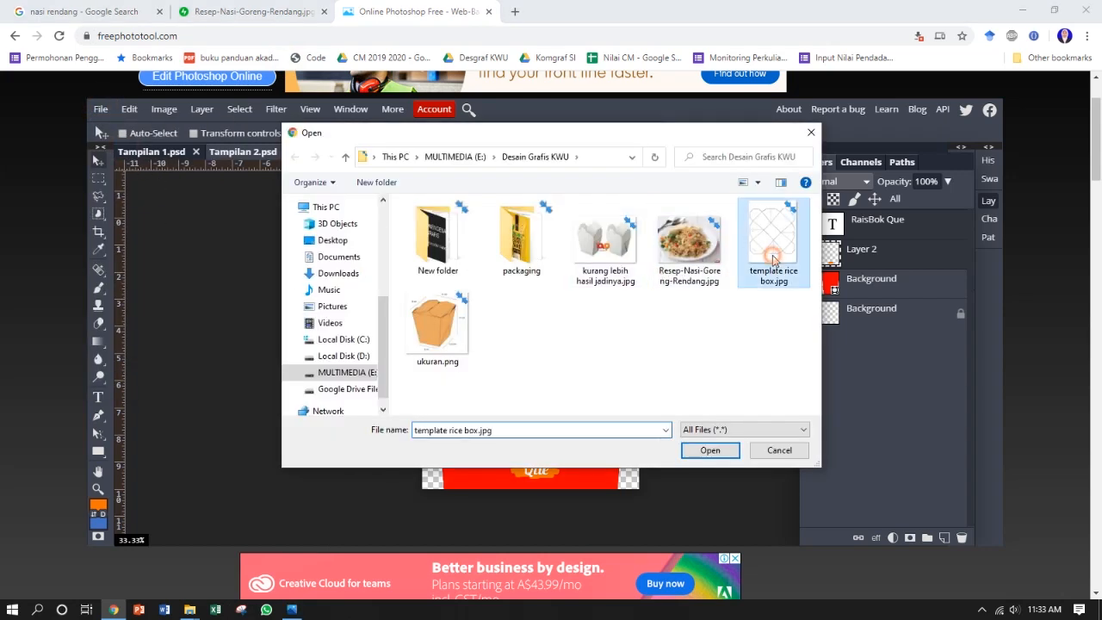
{"action": "left_click", "coordinate": [721, 450]}
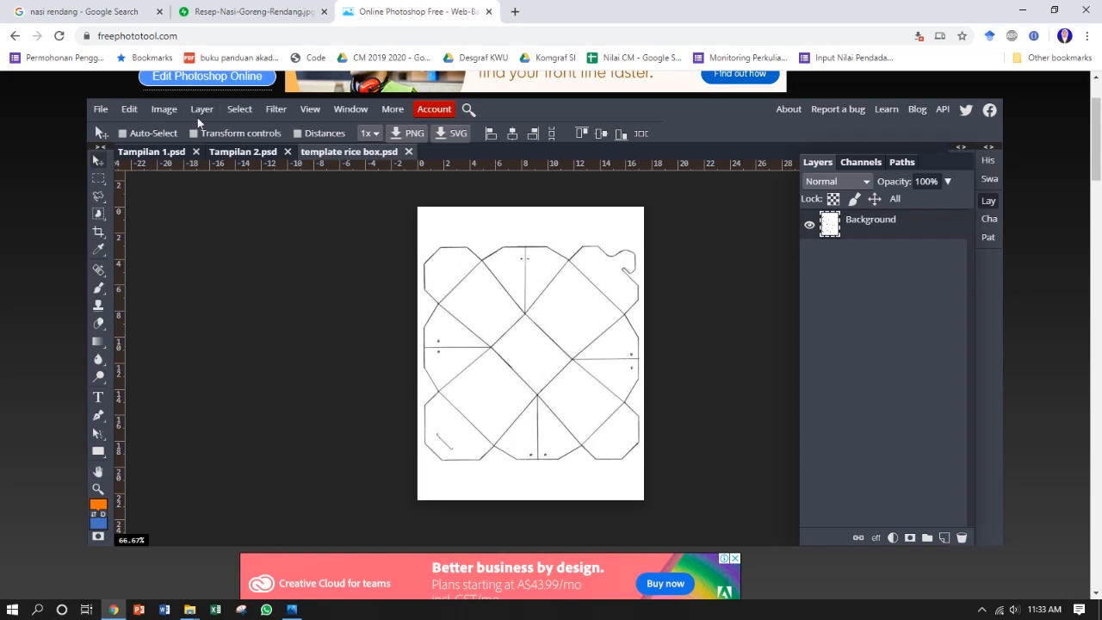
Step: Try to copy the red trapezoid from Tampilan 2 onto the rice box template, and undo the placement
{"action": "left_click", "coordinate": [234, 152]}
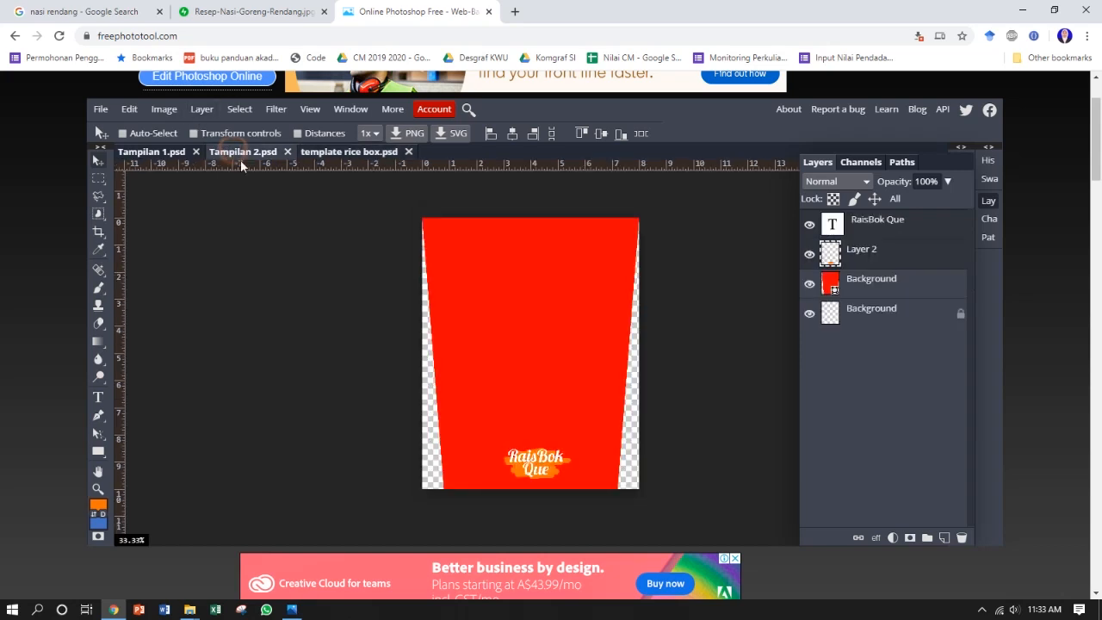
{"action": "left_click", "coordinate": [887, 288]}
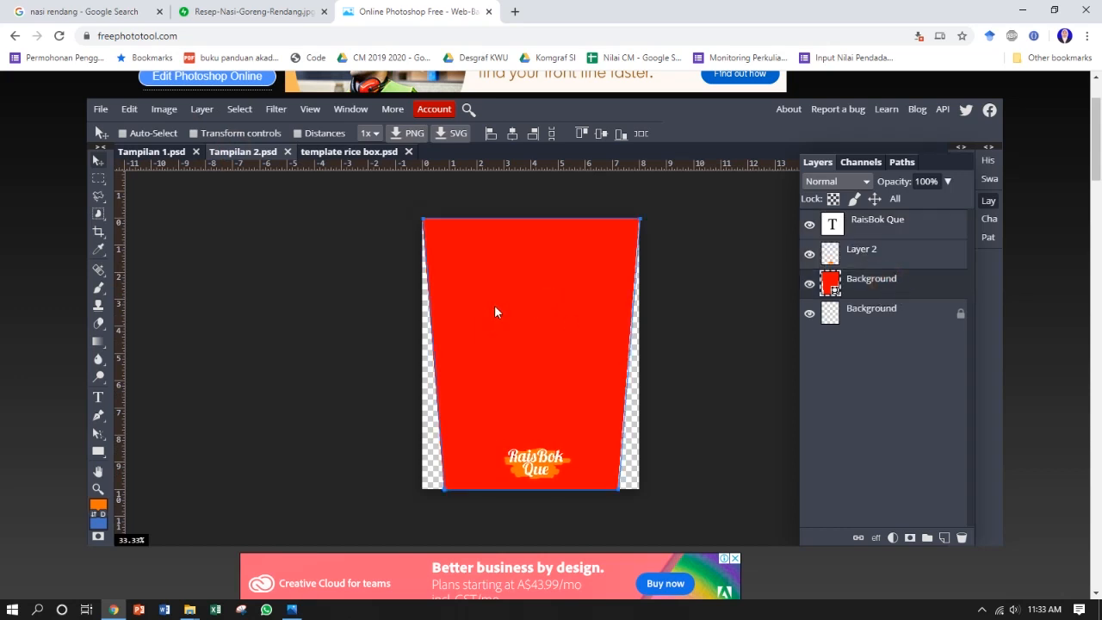
{"action": "left_click_drag", "start_coordinate": [453, 262], "coordinate": [353, 316]}
{"action": "key", "text": "ctrl+z"}
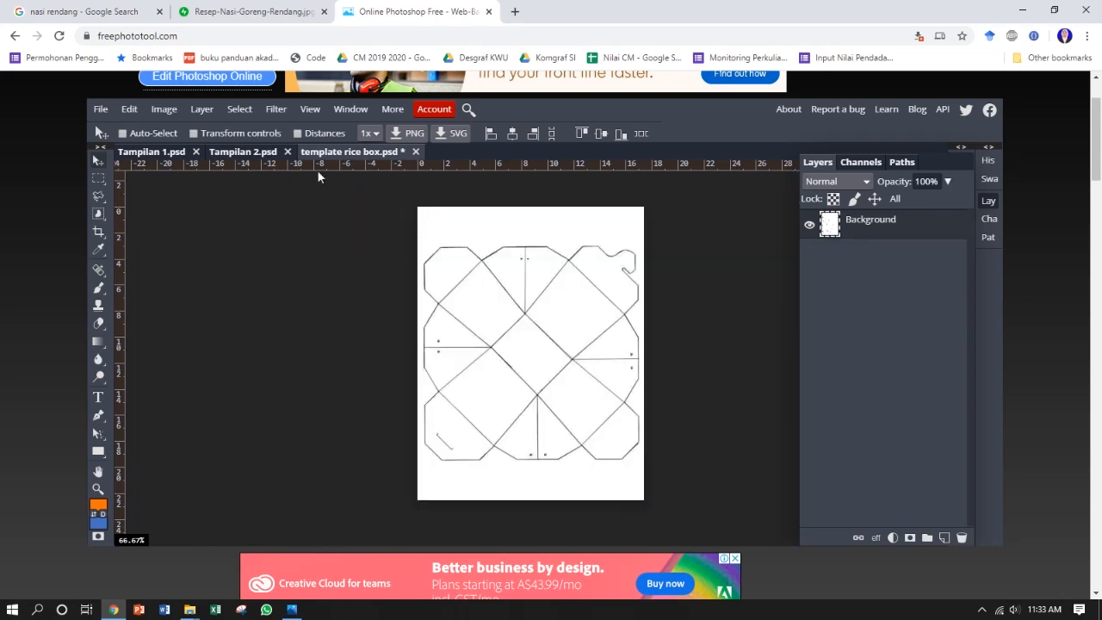
Step: Resample the rice box template image to 300 DPI, with its size units in millimetres
{"action": "left_click", "coordinate": [160, 109]}
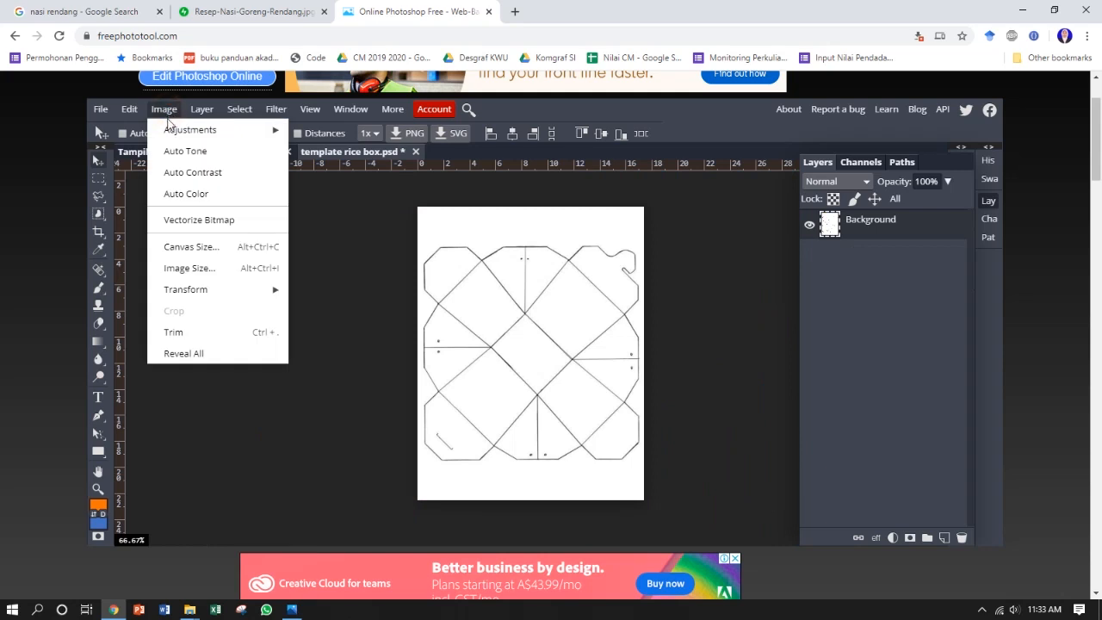
{"action": "left_click", "coordinate": [209, 271]}
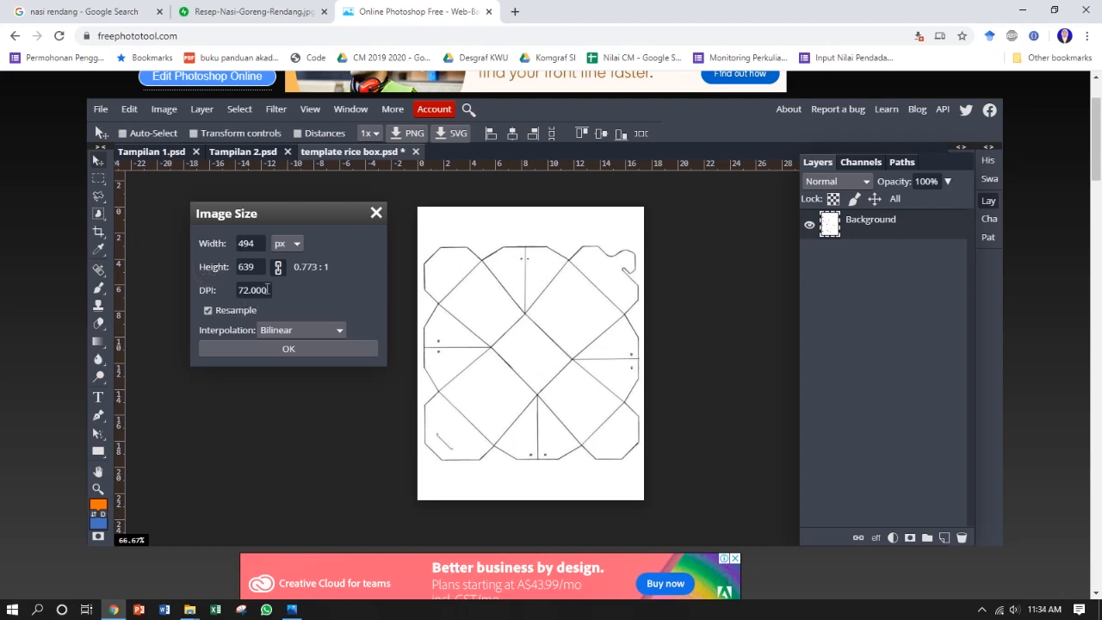
{"action": "left_click", "coordinate": [296, 247]}
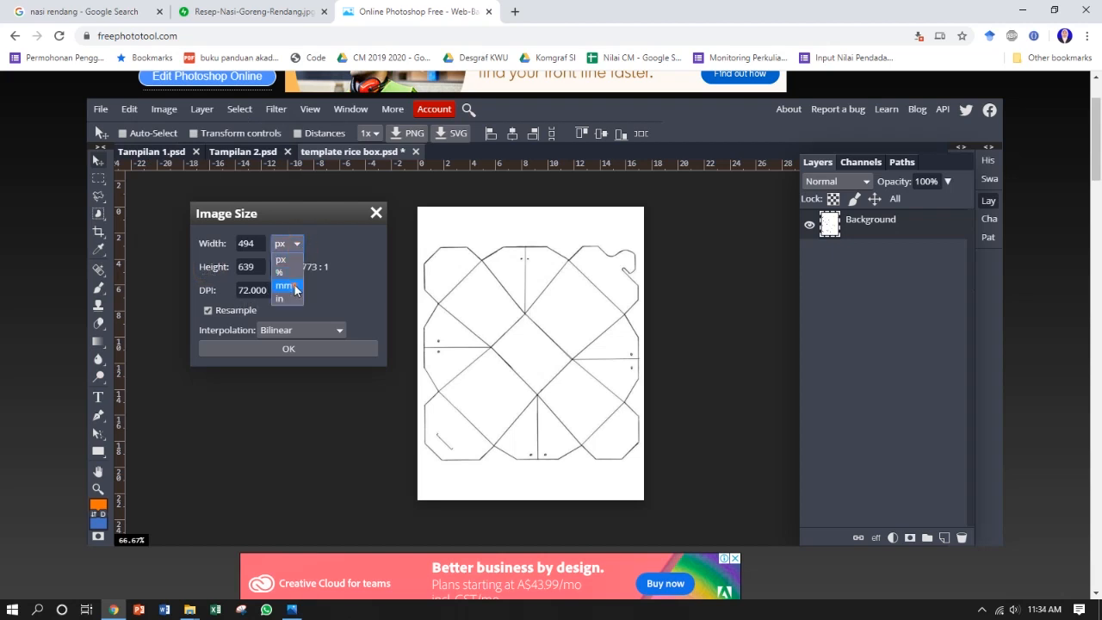
{"action": "left_click", "coordinate": [294, 284]}
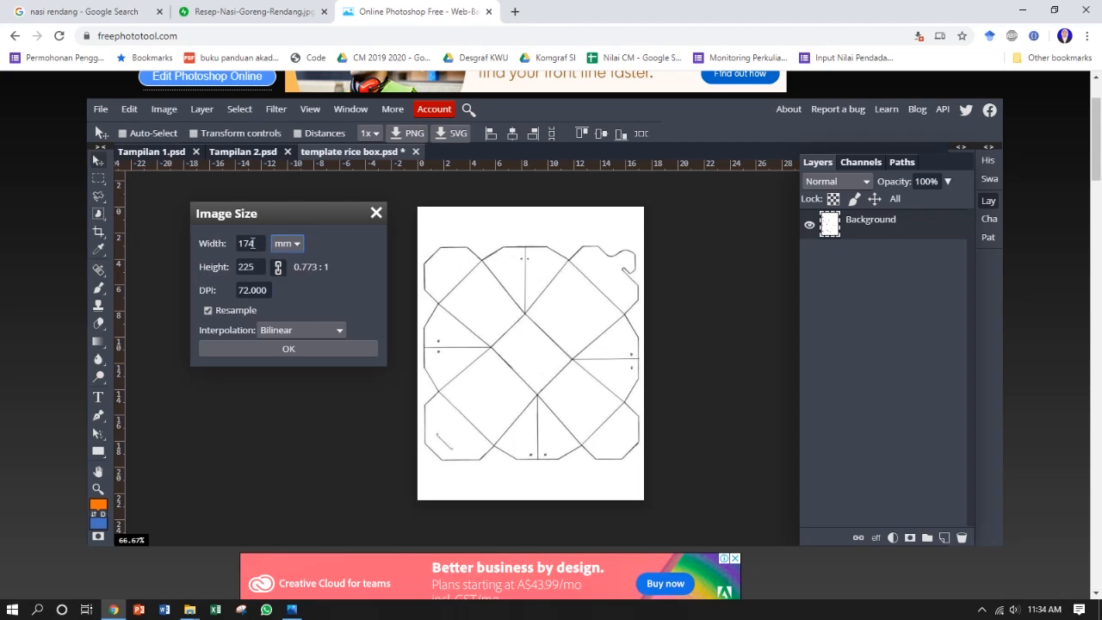
{"action": "double_click", "coordinate": [270, 290]}
{"action": "type", "text": "300"}
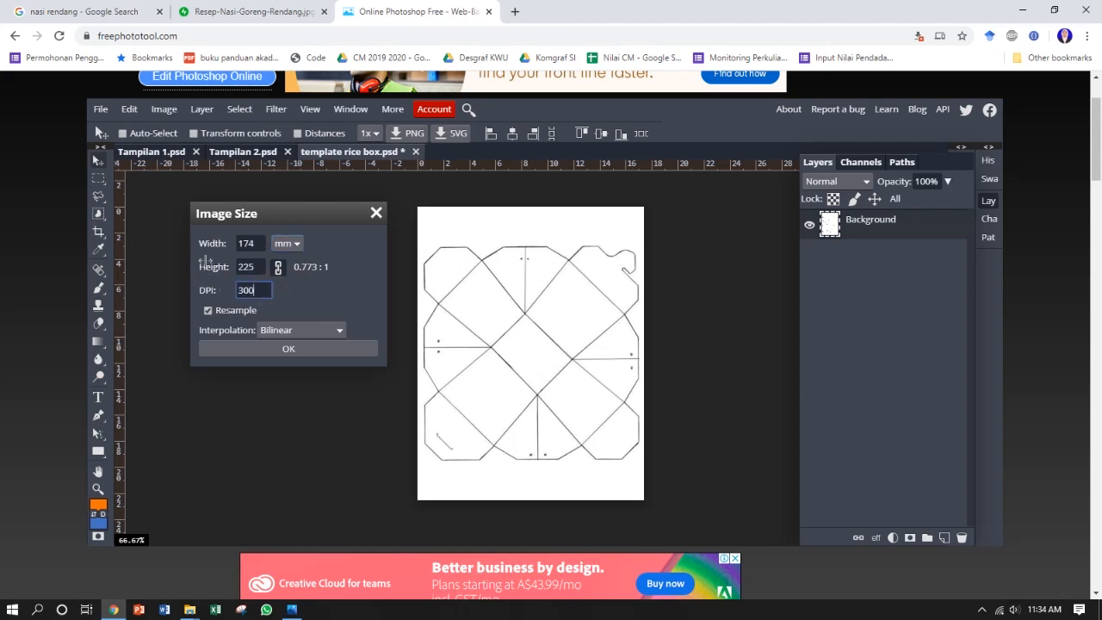
{"action": "left_click", "coordinate": [277, 350]}
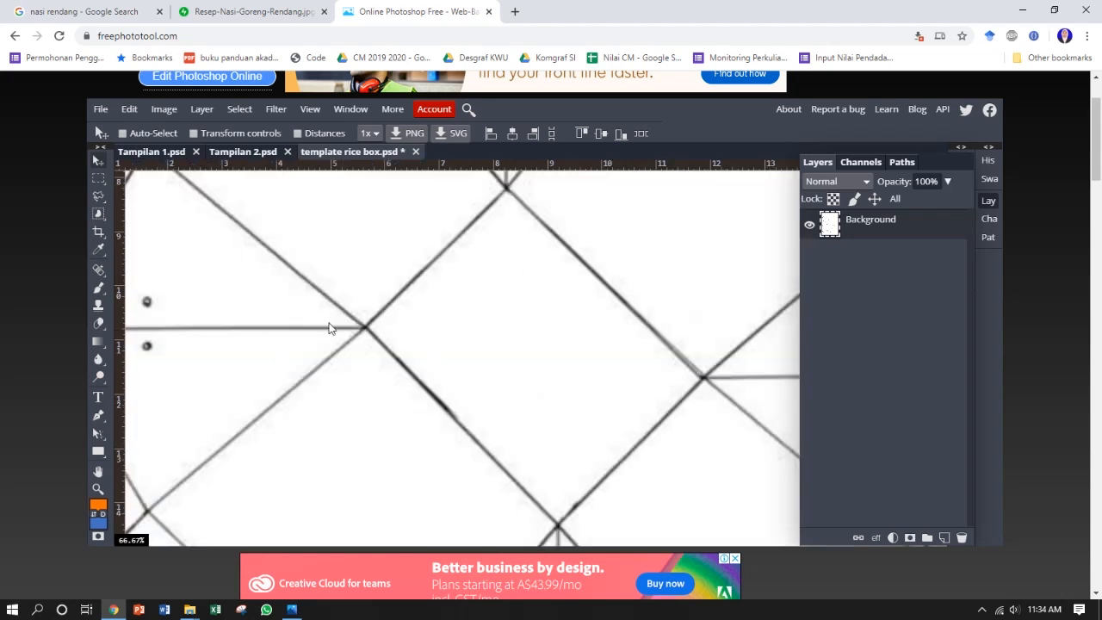
Step: In Tampilan 1, duplicate the RaisBok Que text, Layer 2, the rice photo layer and the red Background shape together
{"action": "scroll", "coordinate": [423, 266], "scroll_direction": "down", "scroll_amount": 4}
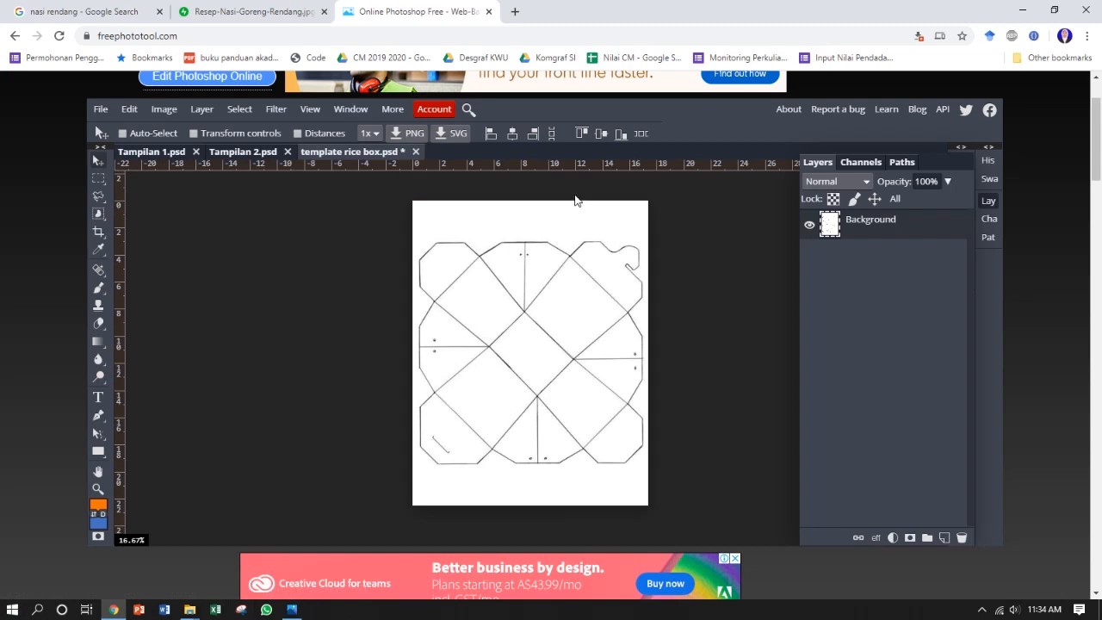
{"action": "left_click", "coordinate": [177, 152]}
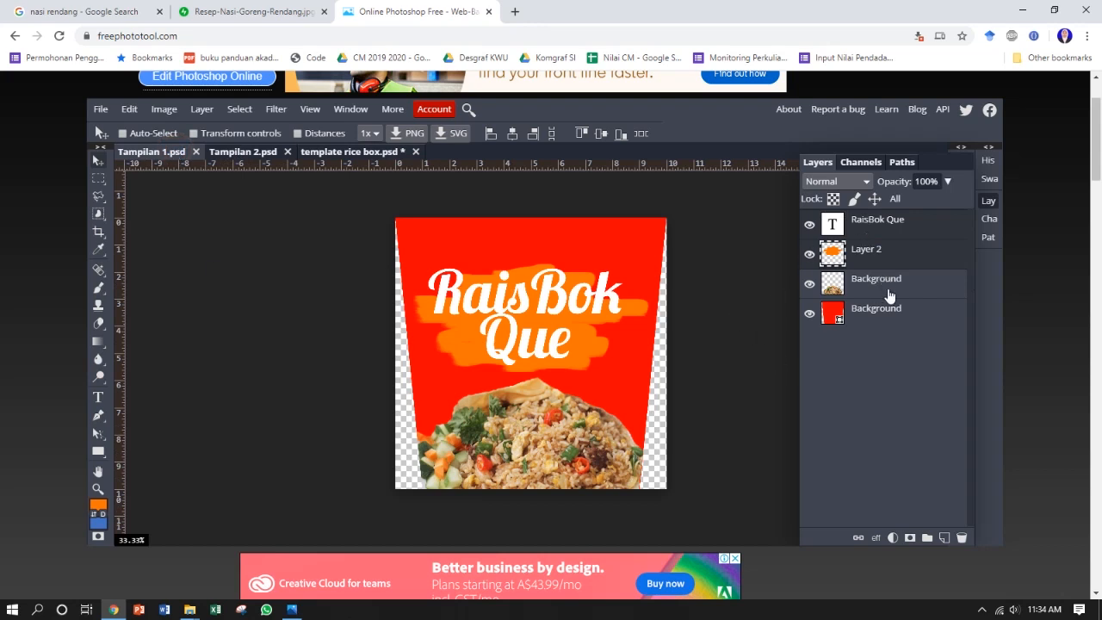
{"action": "left_click", "coordinate": [873, 220]}
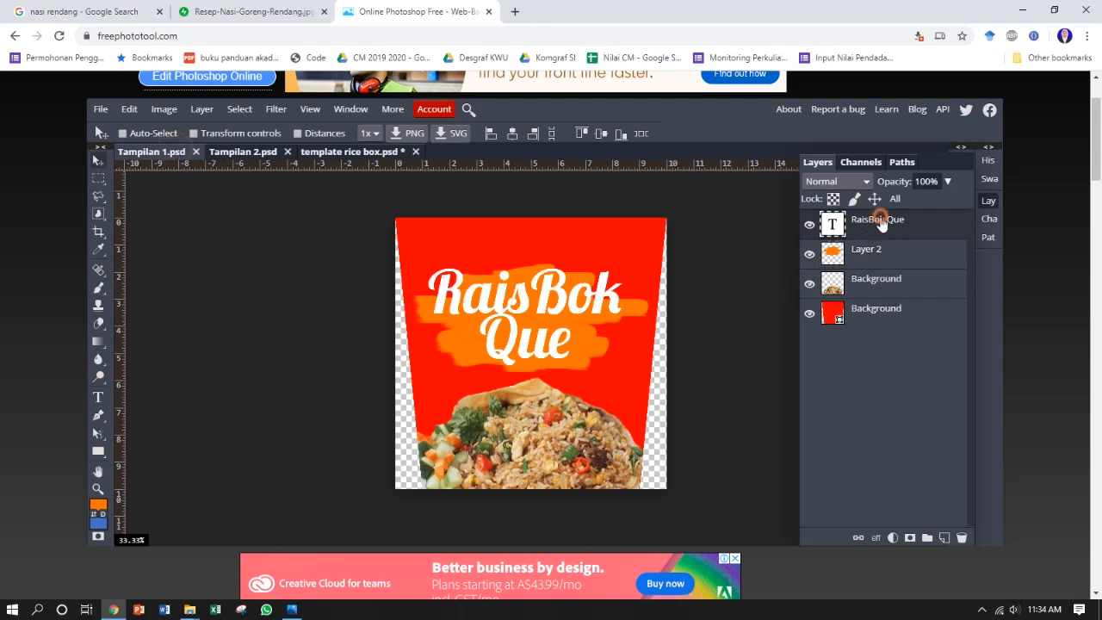
{"action": "left_click", "coordinate": [886, 315]}
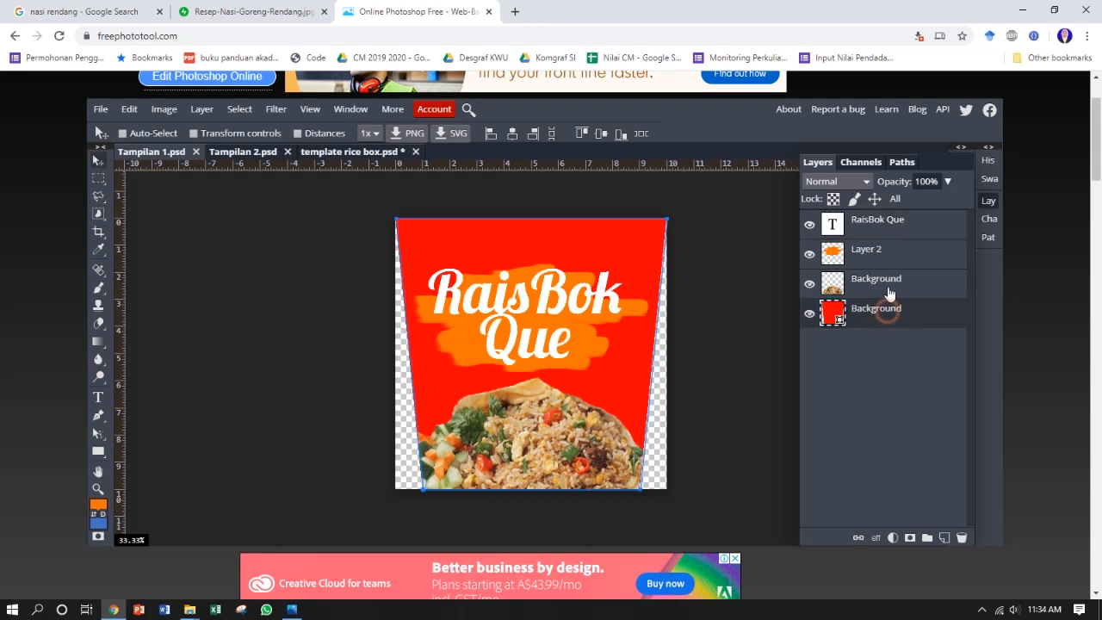
{"action": "right_click", "coordinate": [871, 223]}
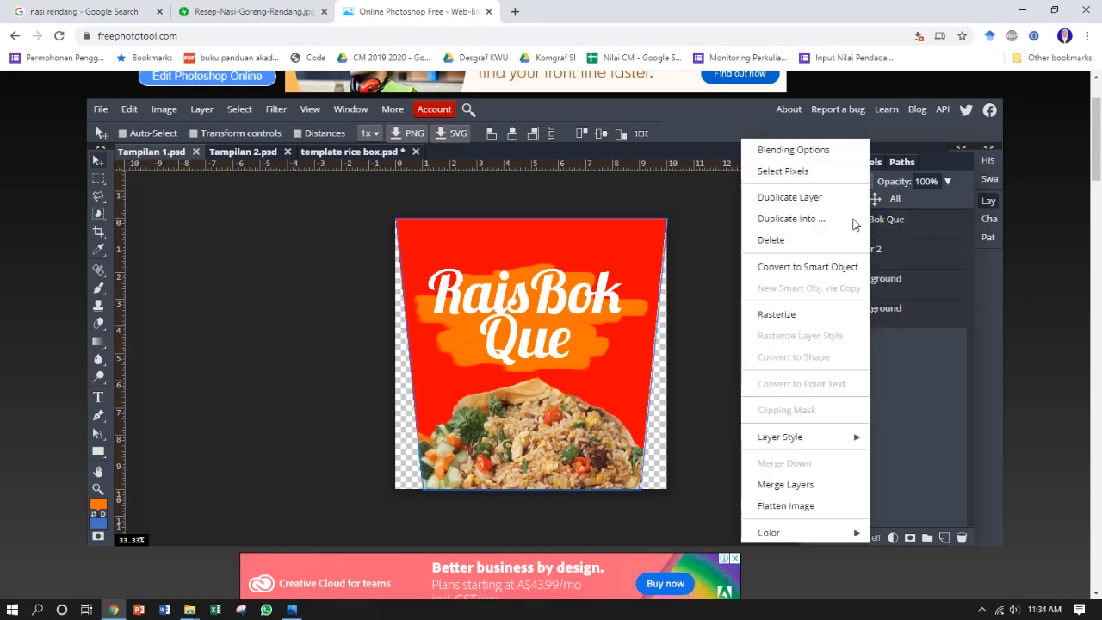
{"action": "left_click", "coordinate": [827, 199]}
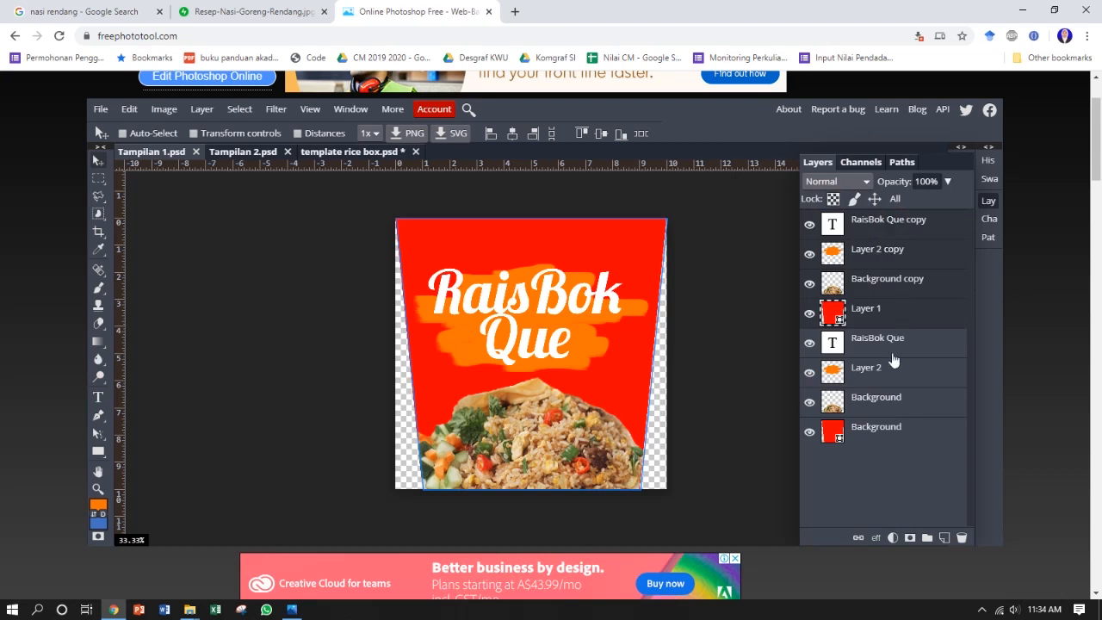
Step: Merge the duplicated Tampilan 1 layers into one and place the merged artwork on the rice box template
{"action": "right_click", "coordinate": [893, 249]}
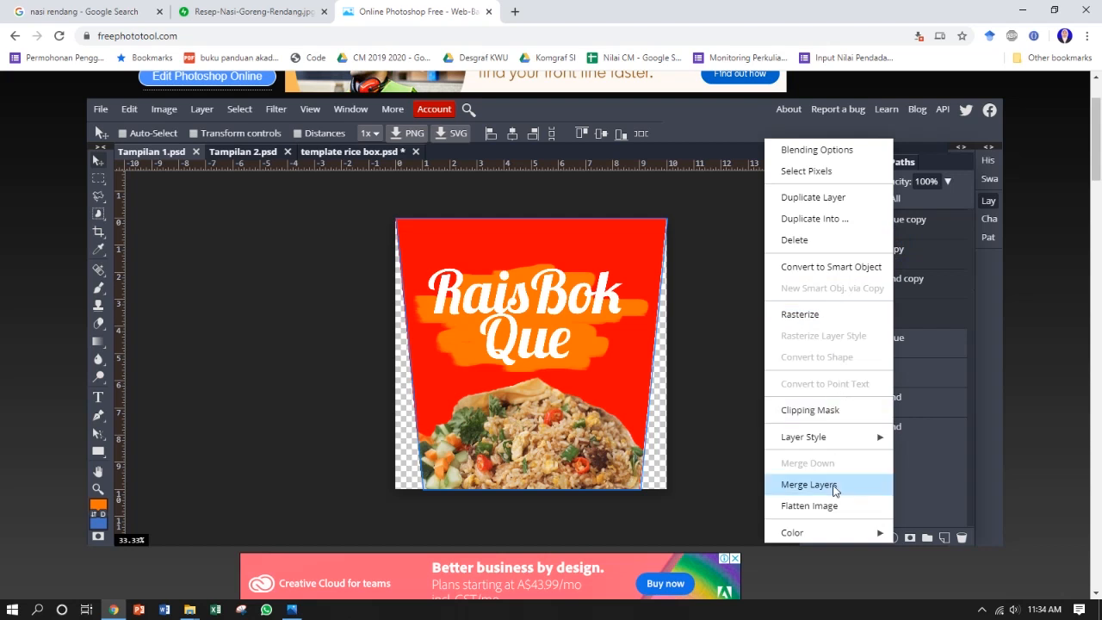
{"action": "left_click", "coordinate": [882, 266]}
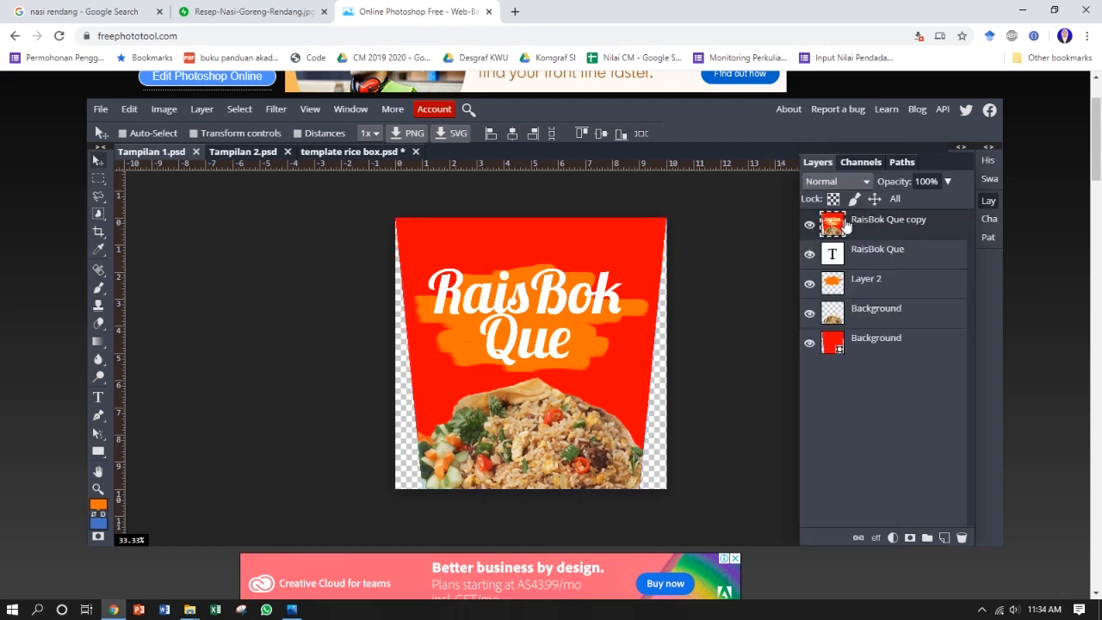
{"action": "key", "text": "ctrl+t"}
{"action": "left_click_drag", "start_coordinate": [464, 242], "coordinate": [497, 325]}
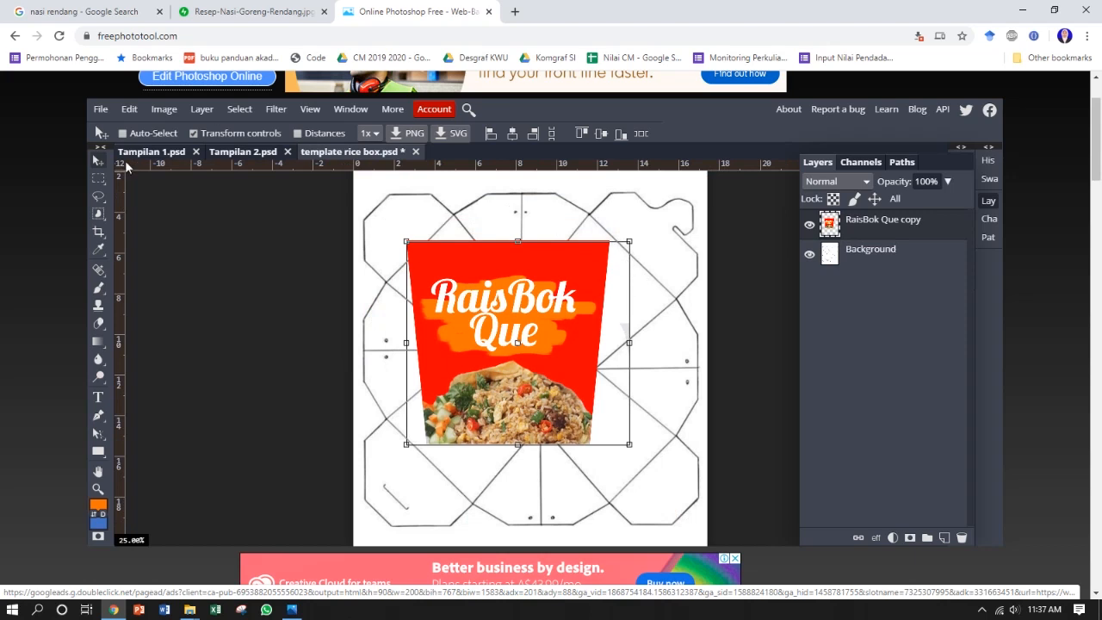
Step: Lasso the stray faint fragment beside the red artwork on the template and delete it
{"action": "left_click", "coordinate": [193, 134]}
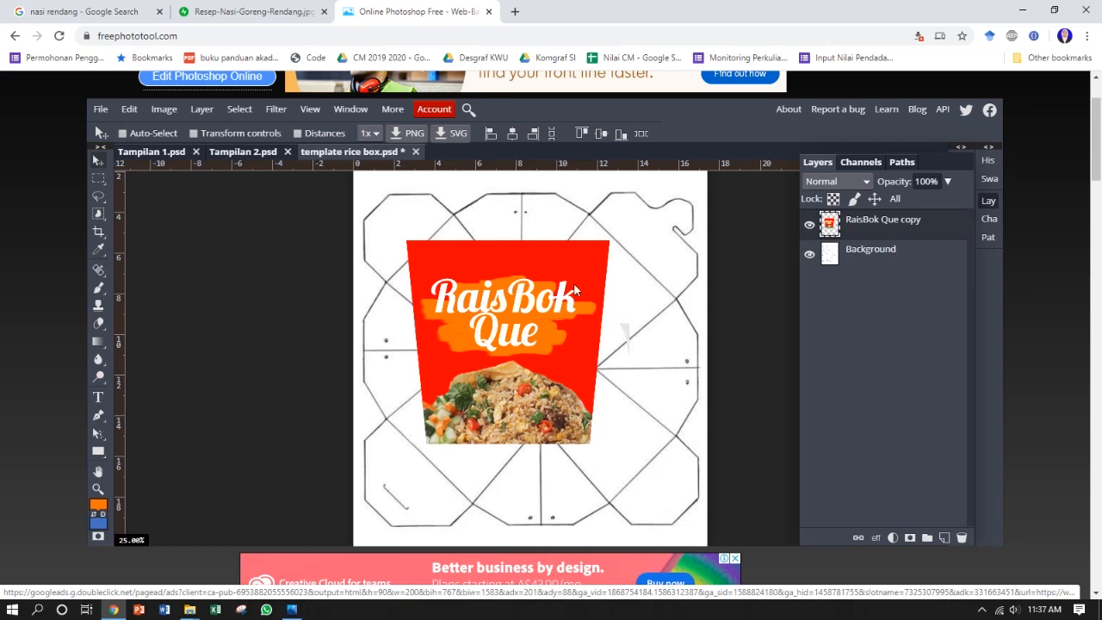
{"action": "left_click", "coordinate": [98, 196]}
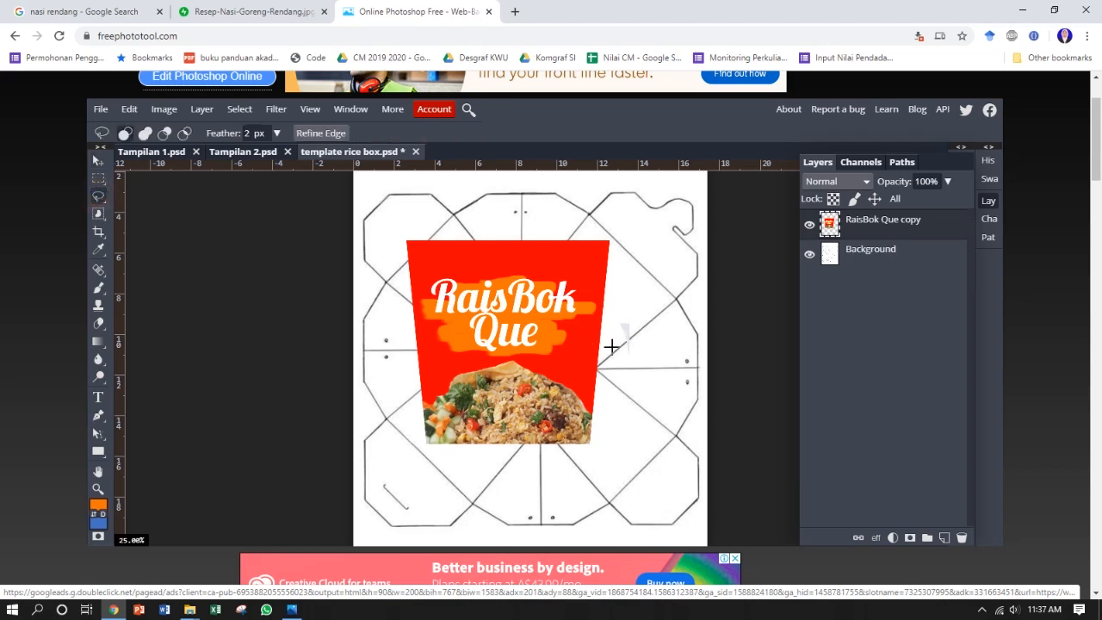
{"action": "left_click_drag", "start_coordinate": [610, 364], "coordinate": [618, 303]}
{"action": "left_click_drag", "start_coordinate": [612, 364], "coordinate": [613, 367]}
{"action": "left_click", "coordinate": [97, 161]}
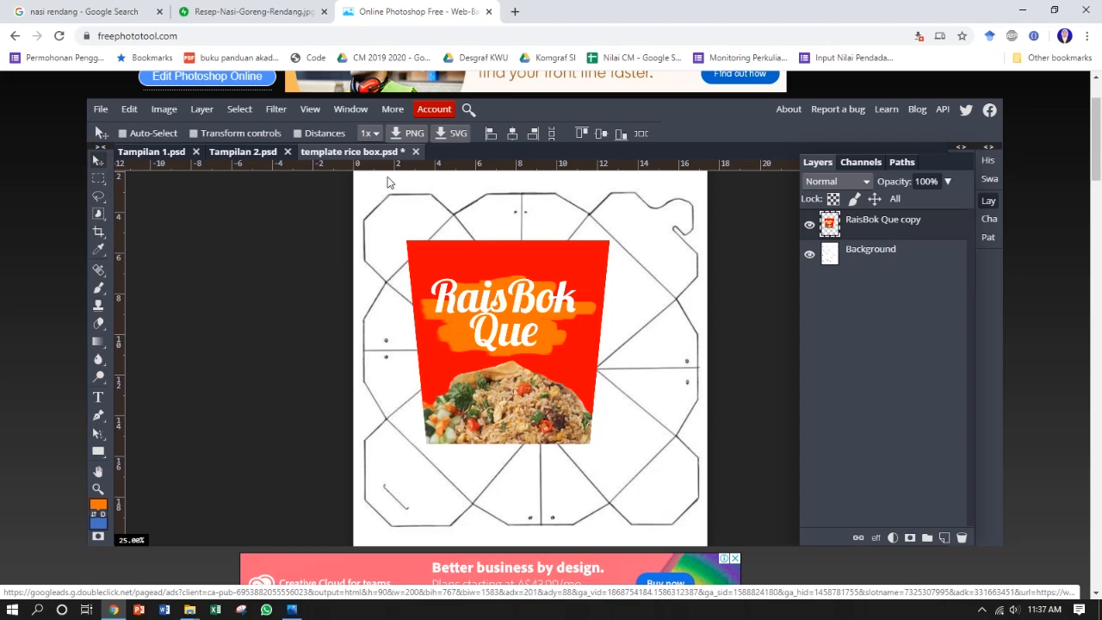
Step: Scale the RaisBok Que artwork to about 53% and rotate it about 43.6° onto the template's upper-right panel
{"action": "left_click", "coordinate": [195, 134]}
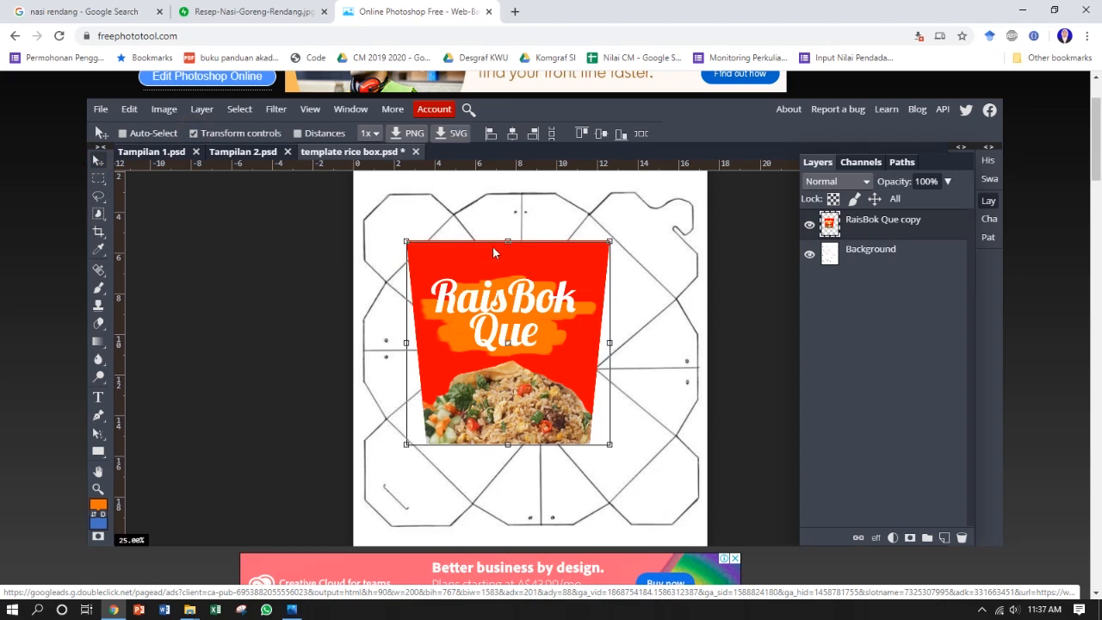
{"action": "left_click_drag", "start_coordinate": [621, 231], "coordinate": [685, 372]}
{"action": "left_click_drag", "start_coordinate": [650, 340], "coordinate": [638, 294]}
{"action": "left_click_drag", "start_coordinate": [602, 386], "coordinate": [602, 386]}
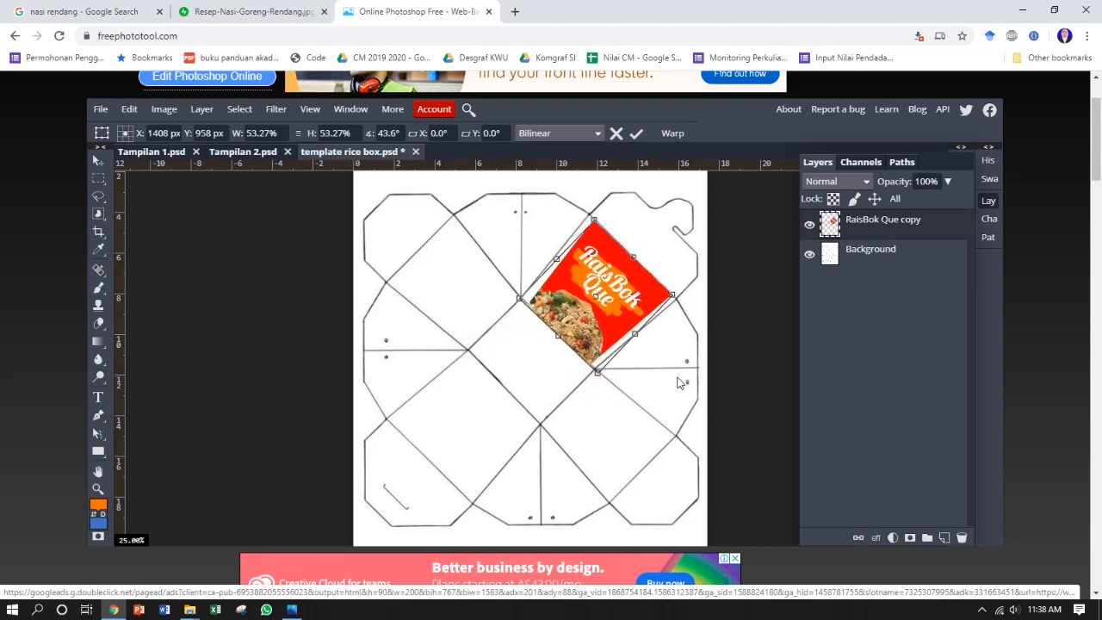
Step: Stretch the artwork's width to about 61%, rotate it to about 43.9°, and fit its corners to the upper-right panel outline
{"action": "key", "text": "ctrl+plus"}
{"action": "left_click_drag", "start_coordinate": [652, 315], "coordinate": [504, 397]}
{"action": "key", "text": "ctrl+plus"}
{"action": "left_click_drag", "start_coordinate": [520, 358], "coordinate": [475, 372]}
{"action": "left_click_drag", "start_coordinate": [452, 197], "coordinate": [452, 196]}
{"action": "left_click_drag", "start_coordinate": [553, 426], "coordinate": [561, 436]}
{"action": "left_click_drag", "start_coordinate": [397, 284], "coordinate": [381, 263]}
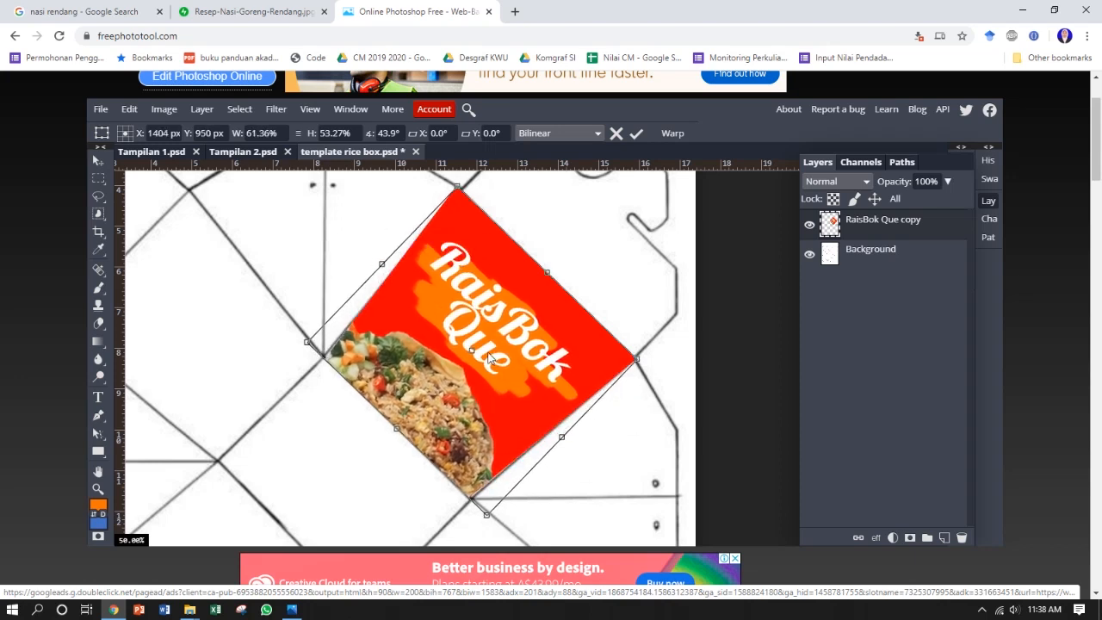
{"action": "left_click", "coordinate": [636, 134]}
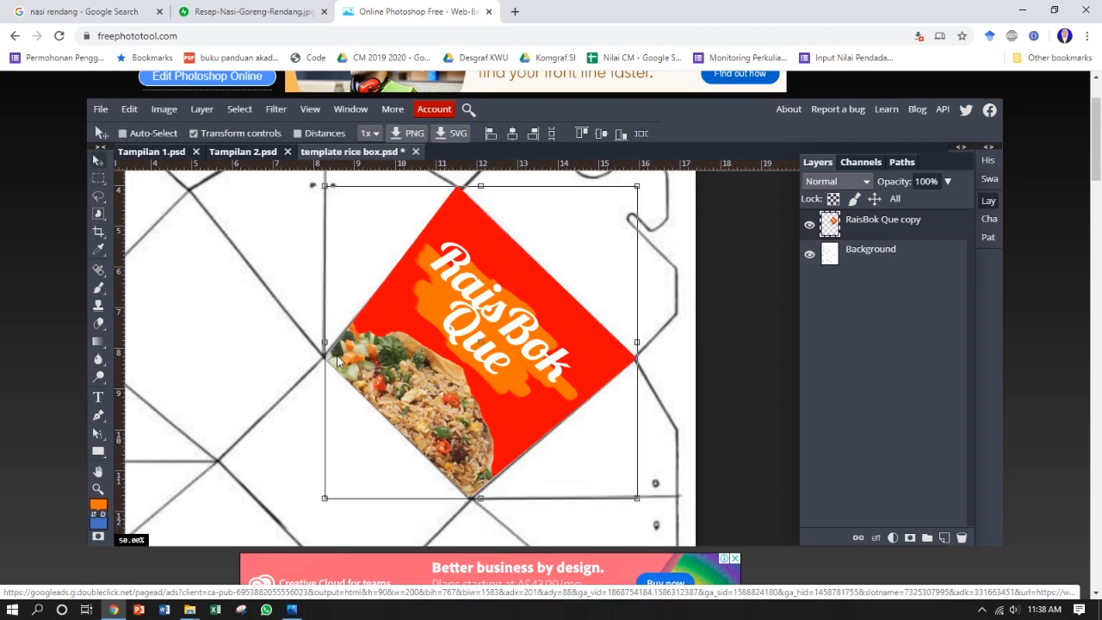
Step: Duplicate the placed artwork layer and position the copy on the template's lower-left panel, rotated to about -177.2°
{"action": "scroll", "coordinate": [467, 336], "scroll_direction": "down", "scroll_amount": 3}
{"action": "left_click_drag", "start_coordinate": [433, 435], "coordinate": [474, 372]}
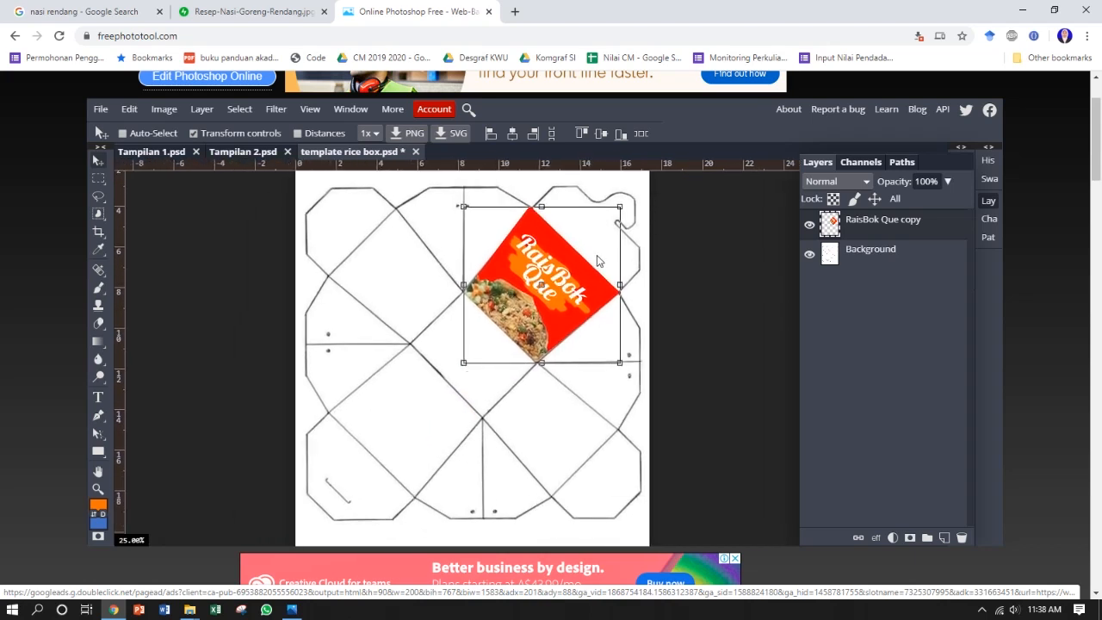
{"action": "right_click", "coordinate": [891, 226]}
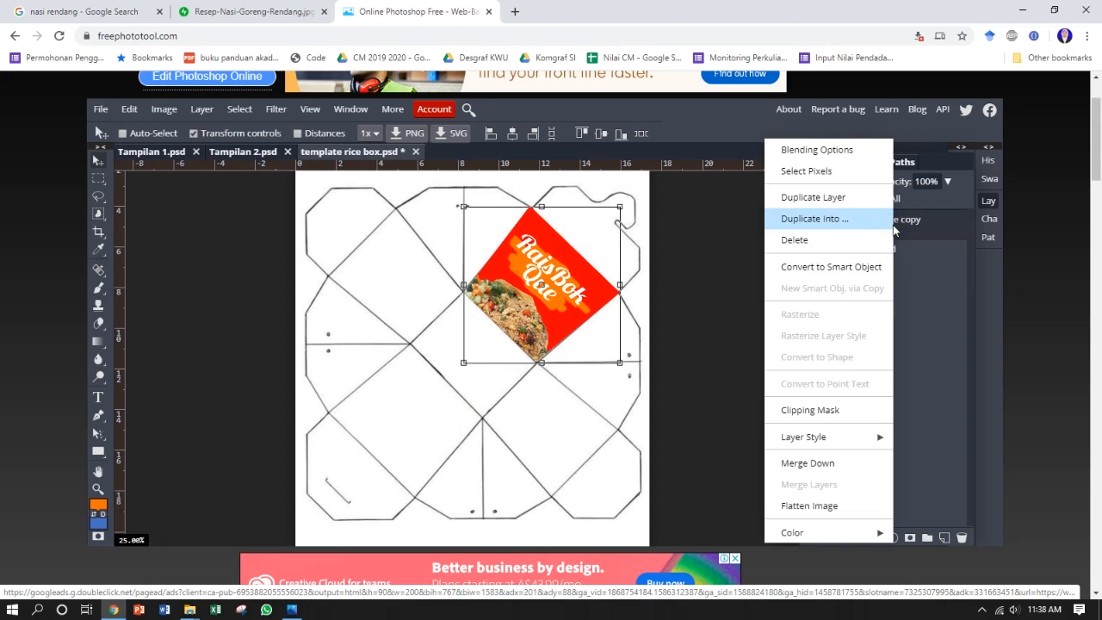
{"action": "left_click", "coordinate": [853, 198]}
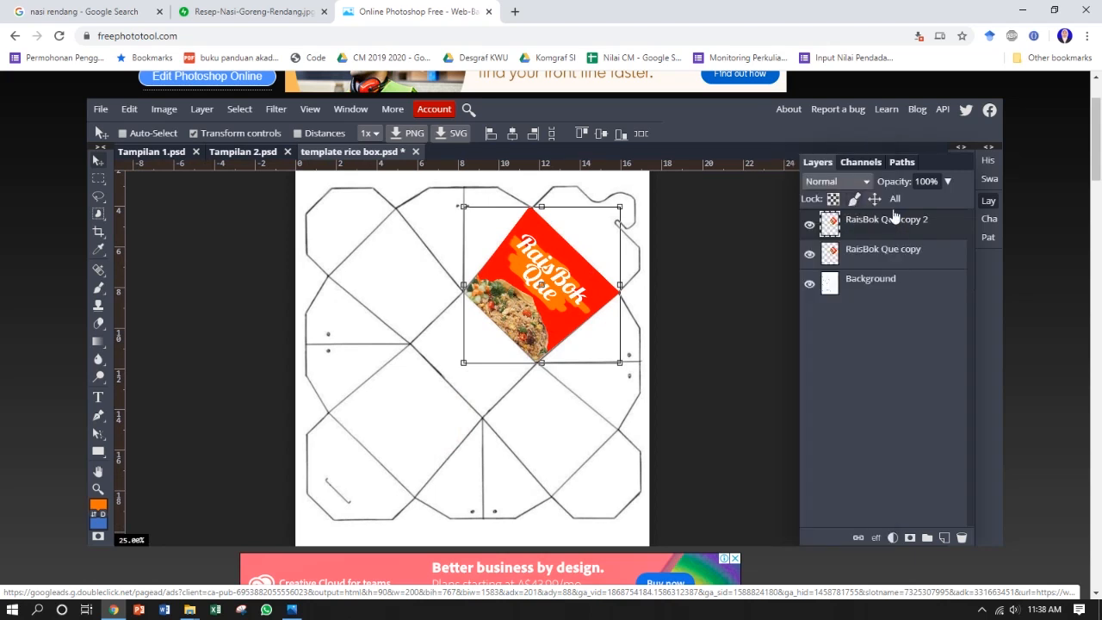
{"action": "left_click_drag", "start_coordinate": [544, 256], "coordinate": [477, 343]}
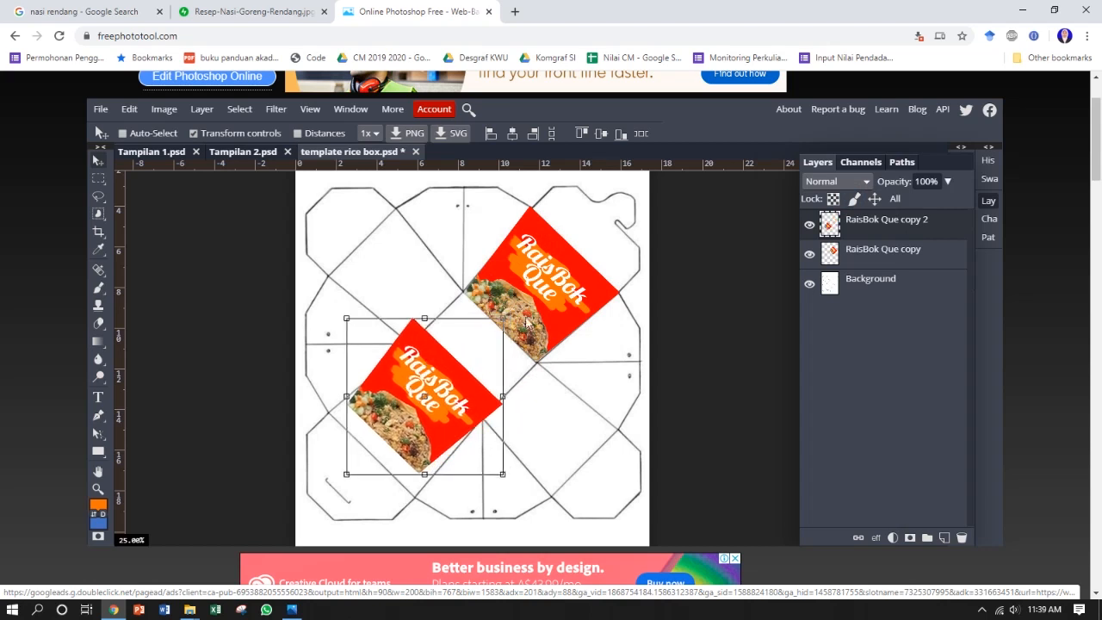
{"action": "left_click_drag", "start_coordinate": [517, 309], "coordinate": [377, 472]}
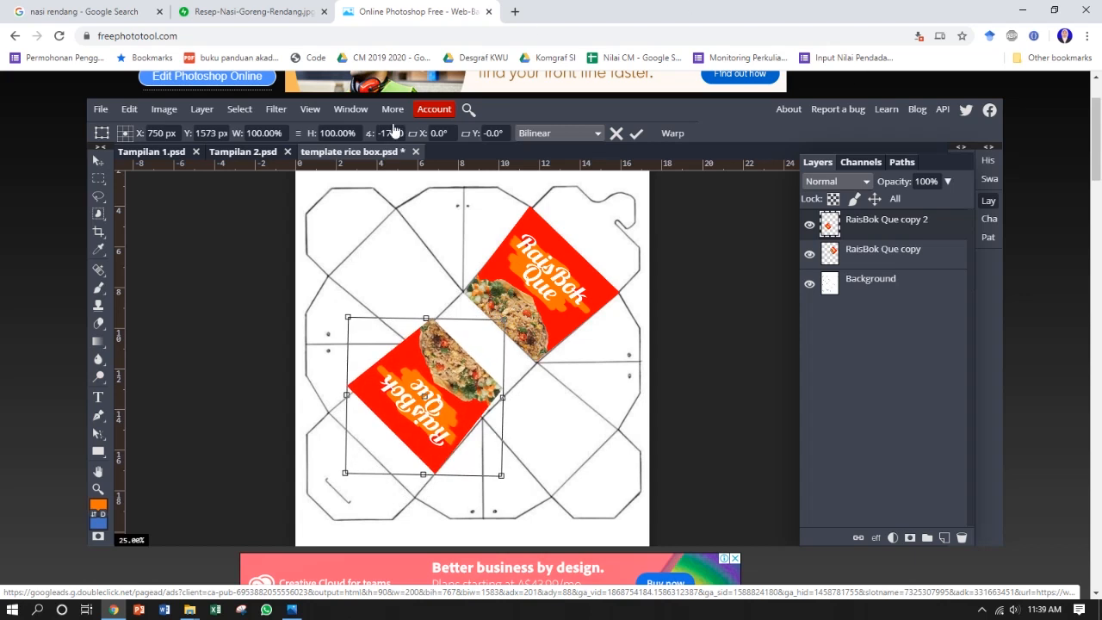
{"action": "left_click_drag", "start_coordinate": [462, 384], "coordinate": [447, 401]}
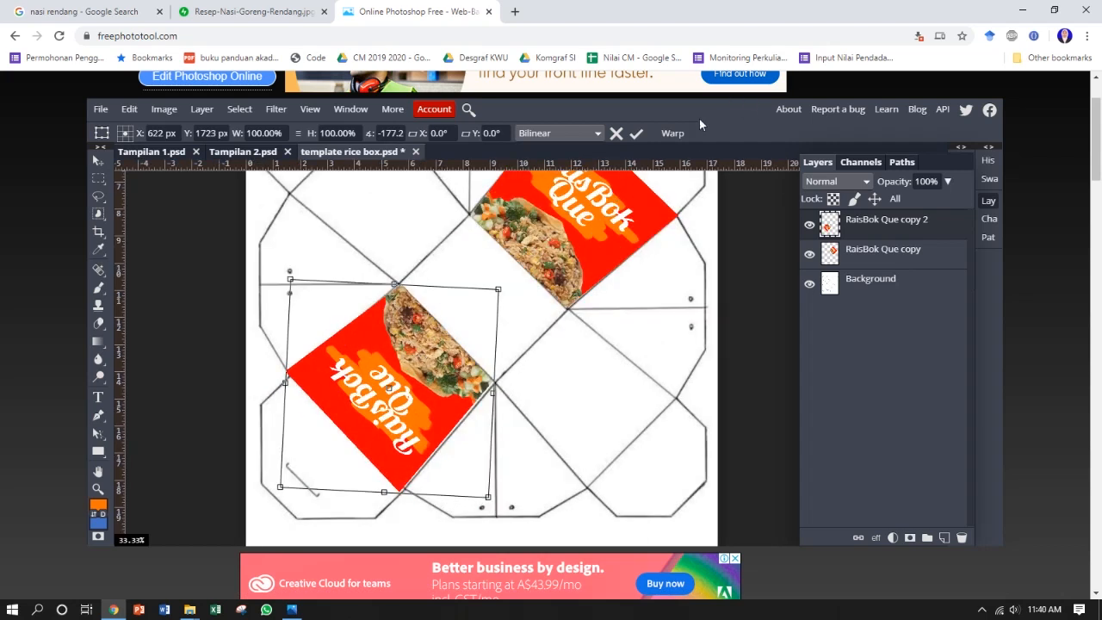
Step: Warp the copied artwork so its corners and edges match the lower-left panel outline, and apply the transform
{"action": "left_click", "coordinate": [672, 132]}
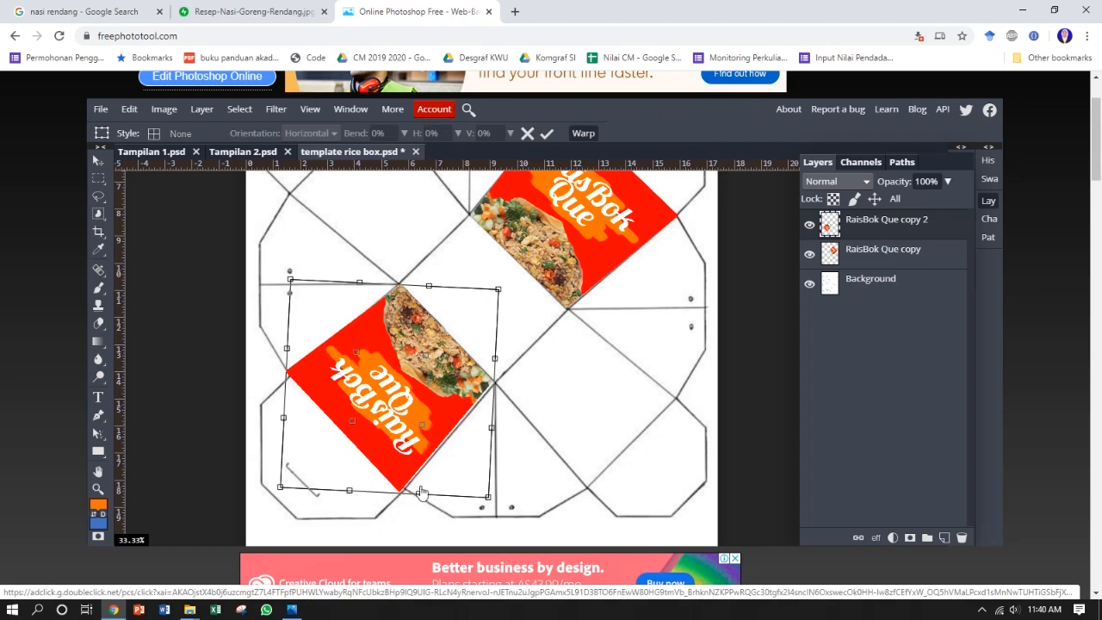
{"action": "left_click_drag", "start_coordinate": [421, 495], "coordinate": [428, 488]}
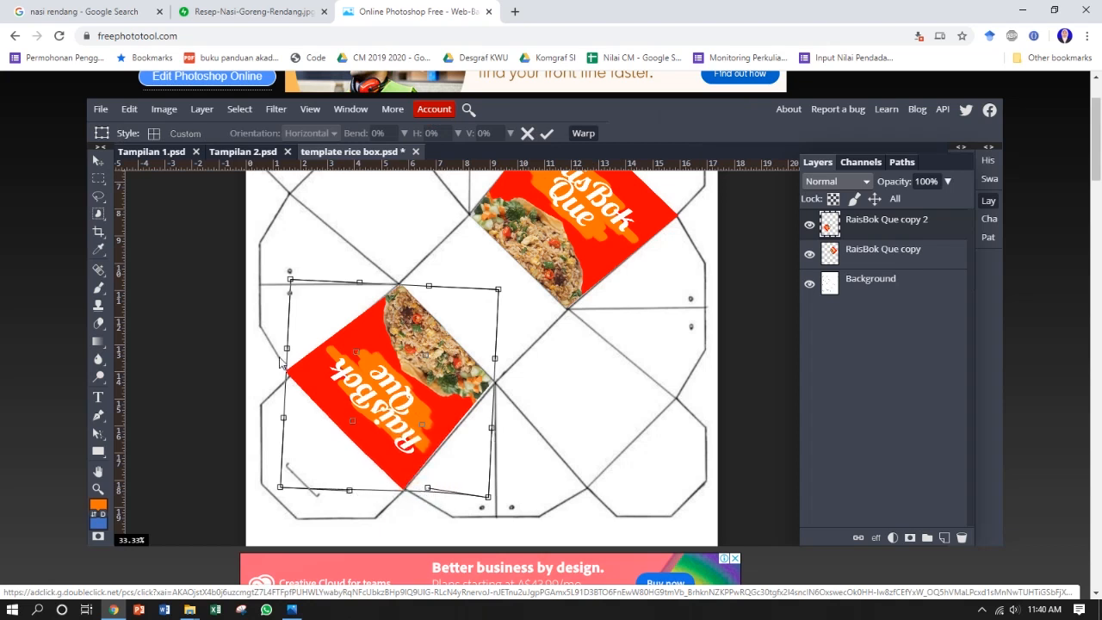
{"action": "left_click_drag", "start_coordinate": [287, 348], "coordinate": [295, 358]}
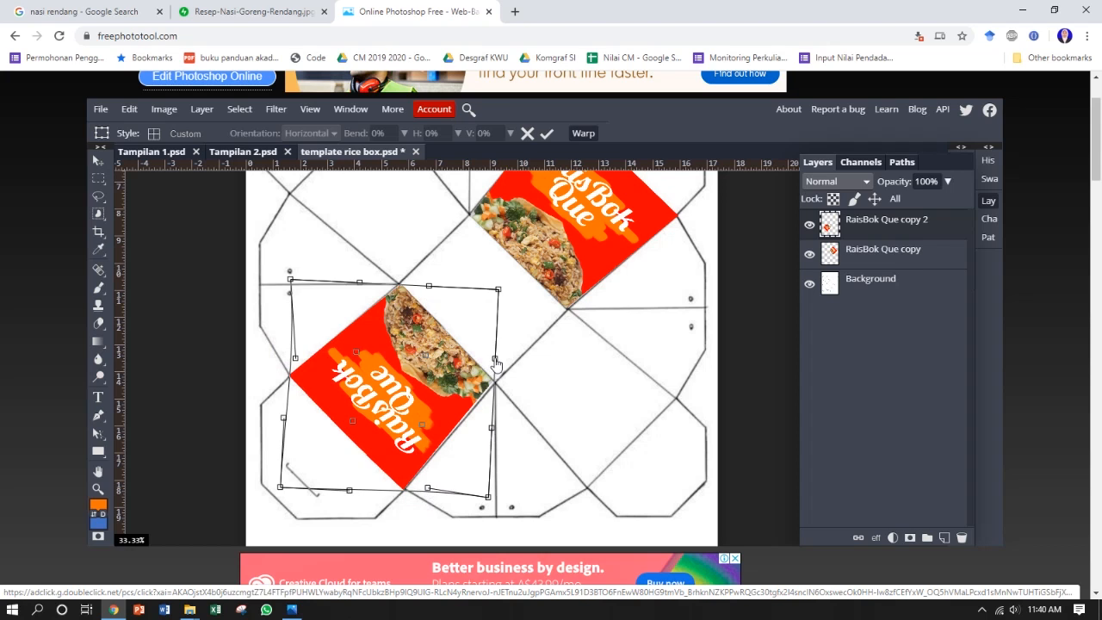
{"action": "left_click_drag", "start_coordinate": [495, 360], "coordinate": [500, 364]}
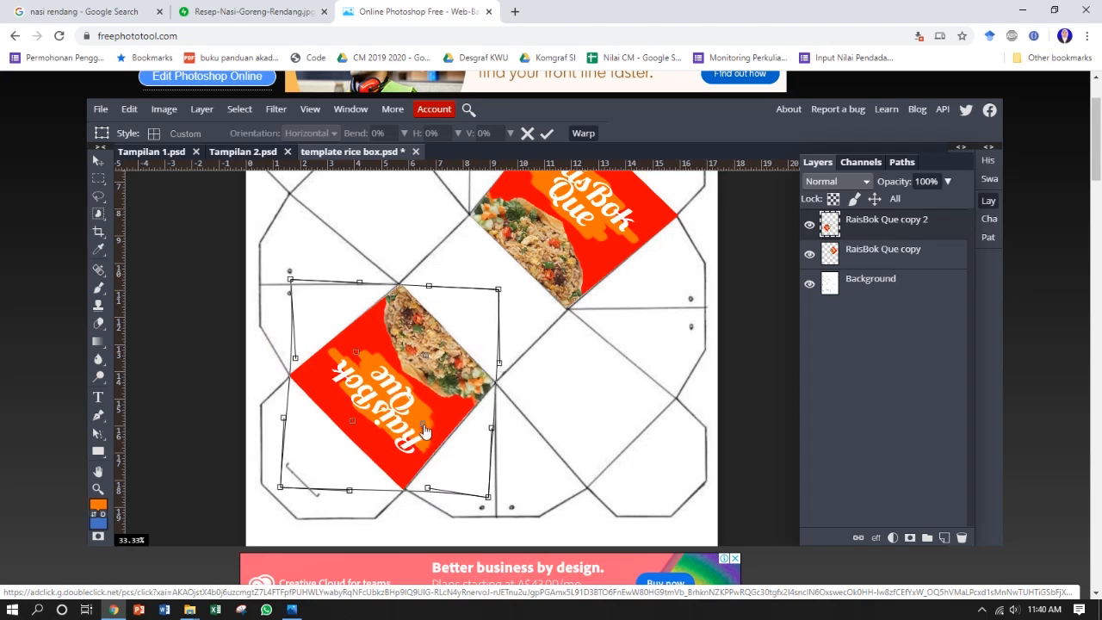
{"action": "left_click_drag", "start_coordinate": [428, 287], "coordinate": [427, 284]}
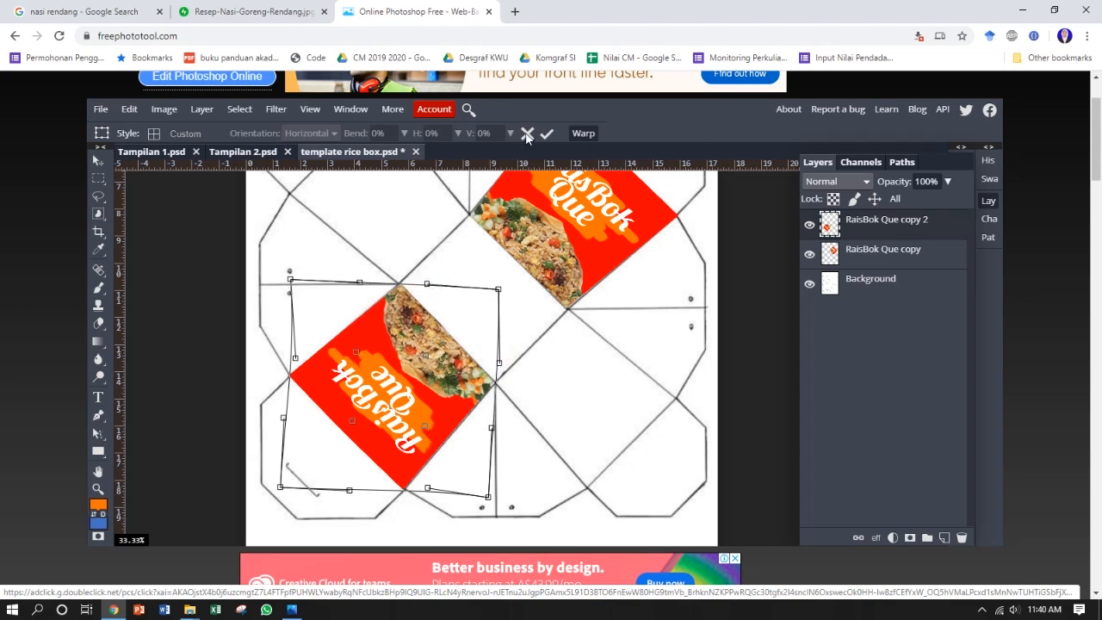
{"action": "key", "text": "Return"}
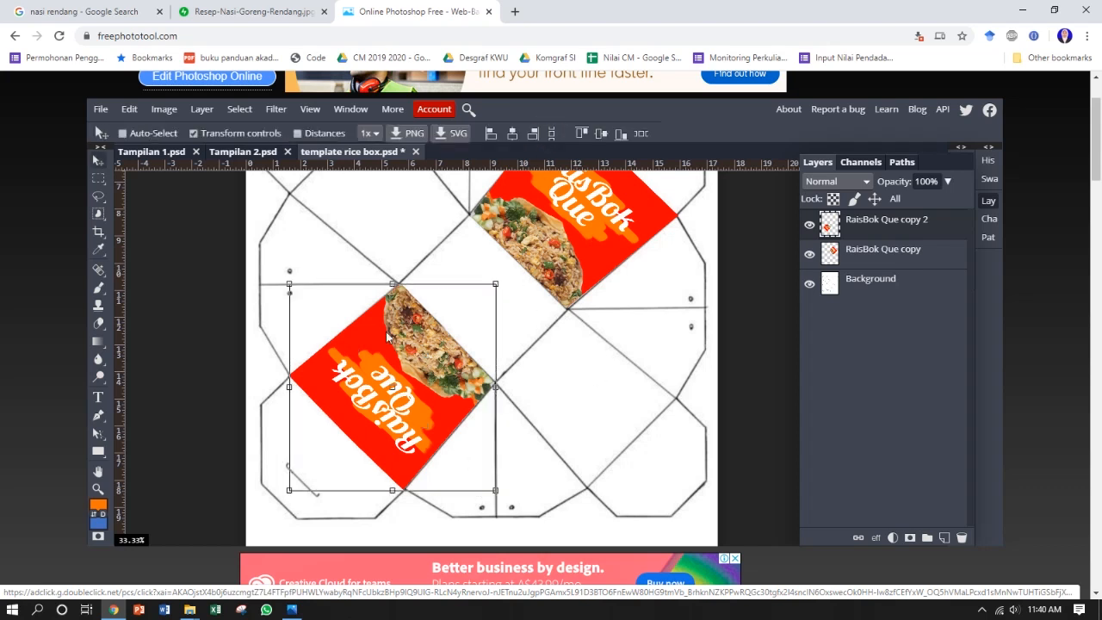
Step: In Tampilan 2, duplicate the RaisBok Que text, Layer 2 and the red Background shape together
{"action": "left_click_drag", "start_coordinate": [562, 309], "coordinate": [548, 389]}
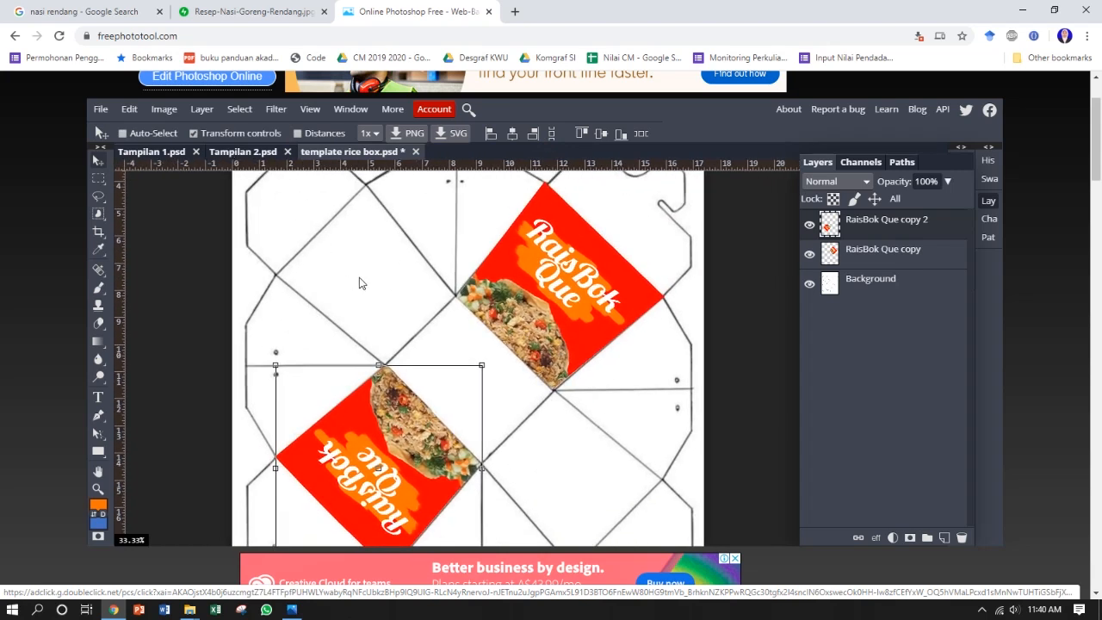
{"action": "left_click", "coordinate": [256, 154]}
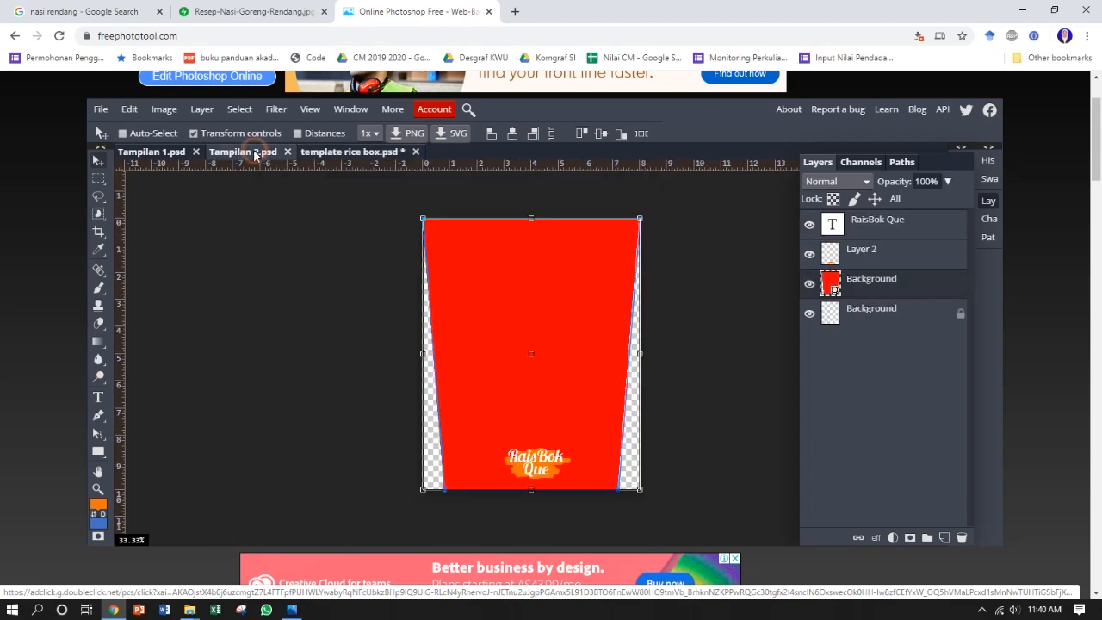
{"action": "left_click", "coordinate": [885, 251]}
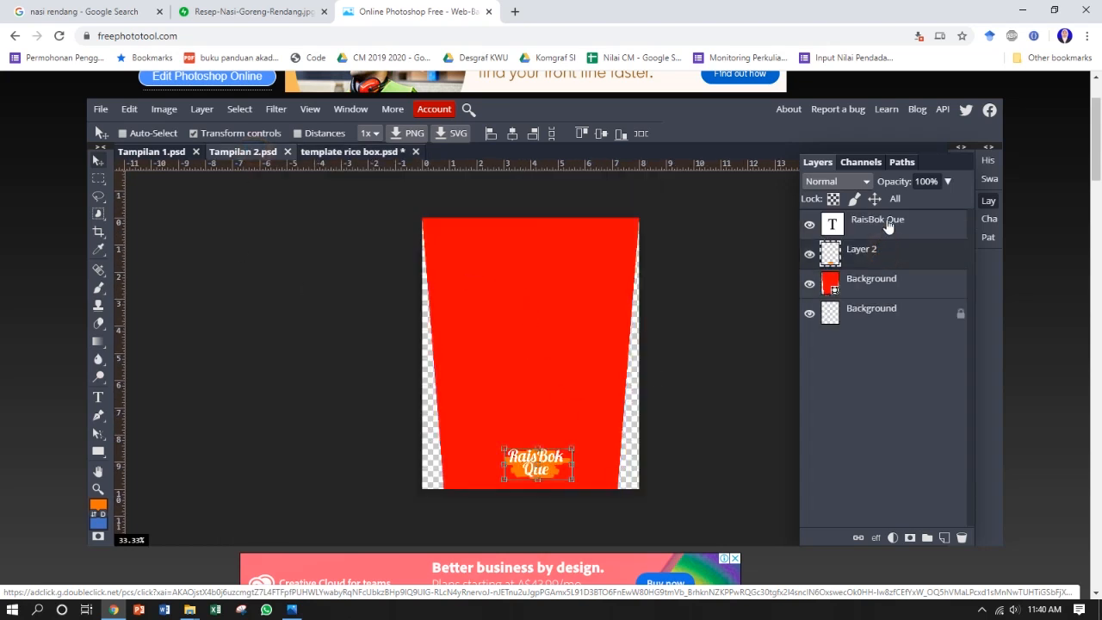
{"action": "left_click", "coordinate": [869, 280]}
{"action": "left_click", "coordinate": [867, 248]}
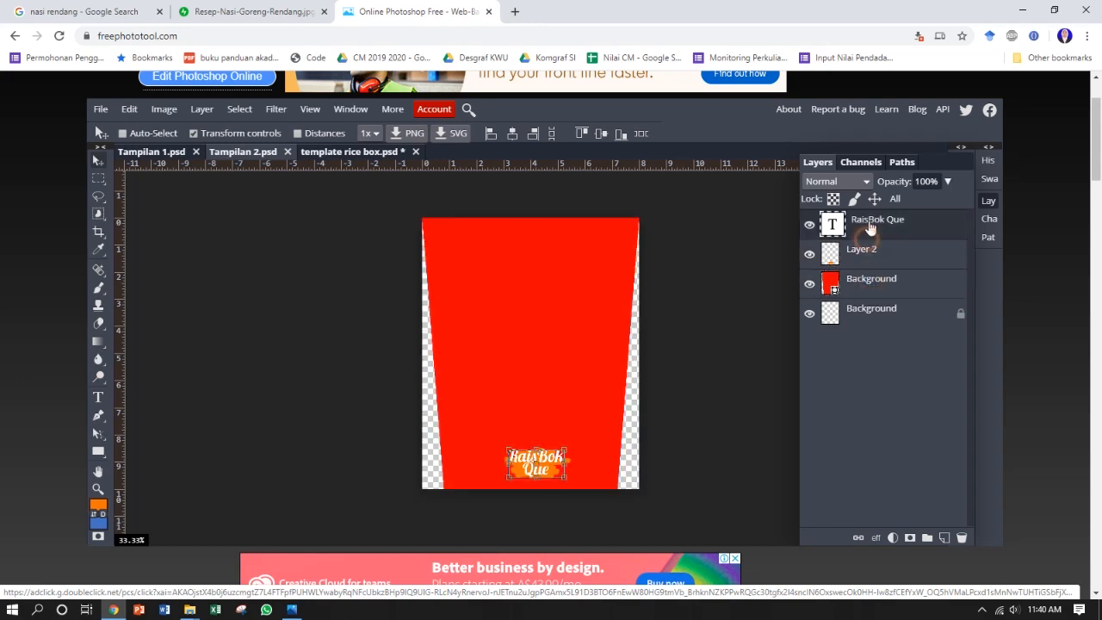
{"action": "left_click", "coordinate": [872, 279]}
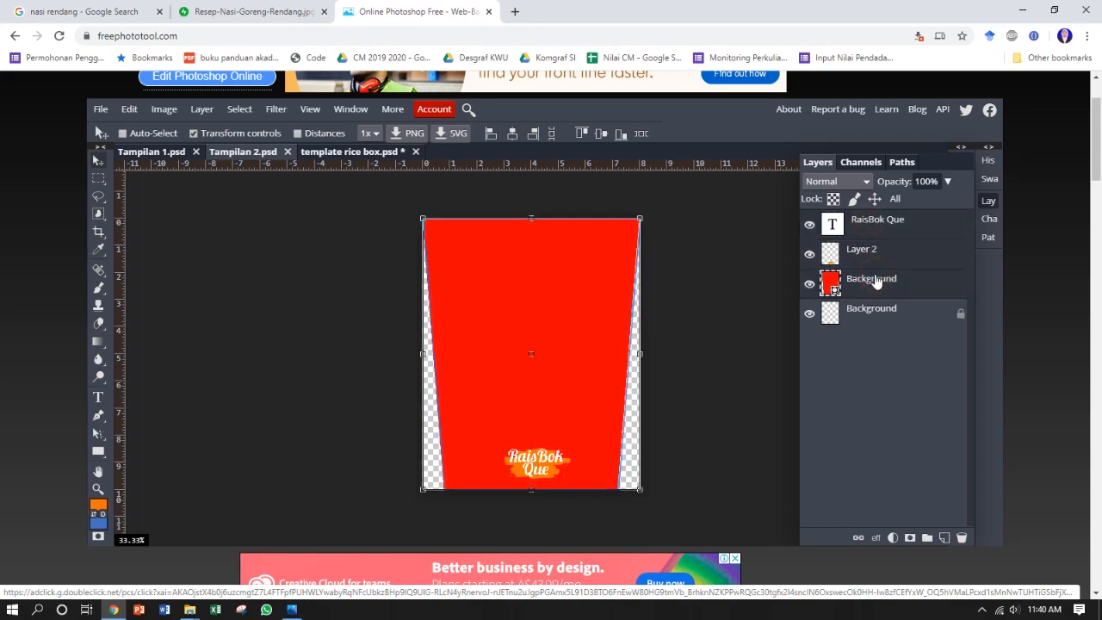
{"action": "right_click", "coordinate": [876, 281]}
{"action": "left_click", "coordinate": [837, 198]}
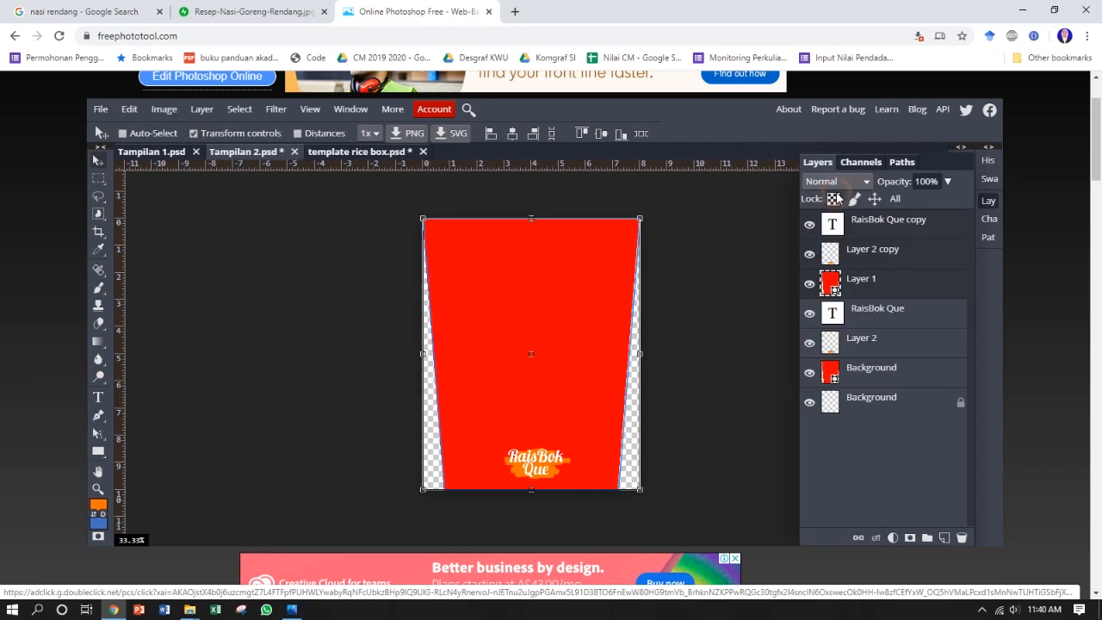
Step: Merge the duplicated Tampilan 2 layers into one and place the merged artwork in the template rice box document
{"action": "right_click", "coordinate": [889, 221]}
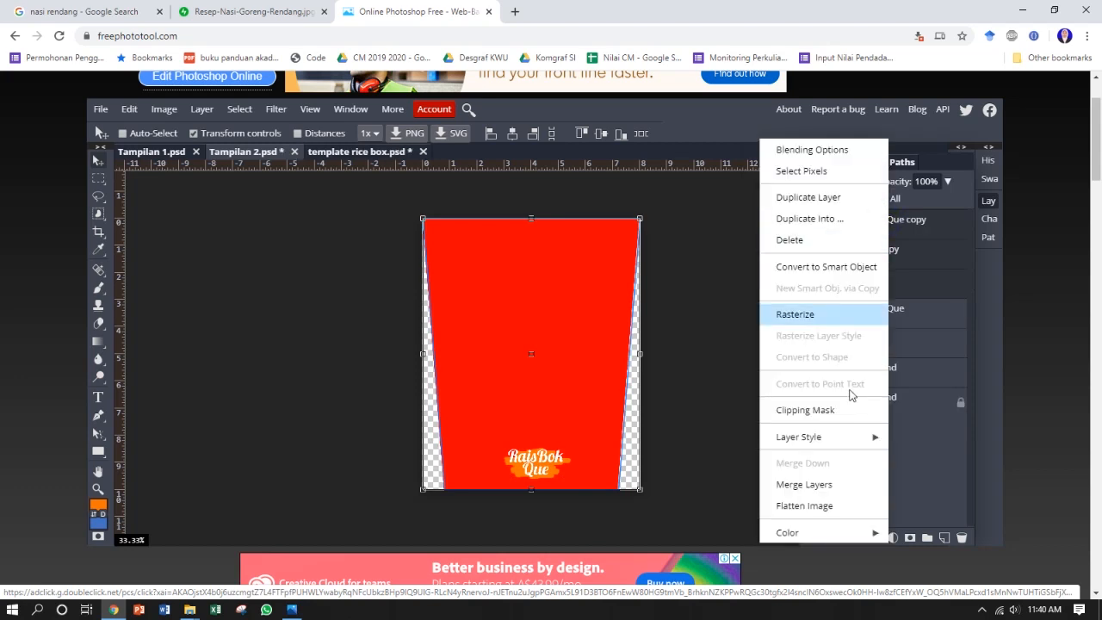
{"action": "left_click", "coordinate": [835, 482]}
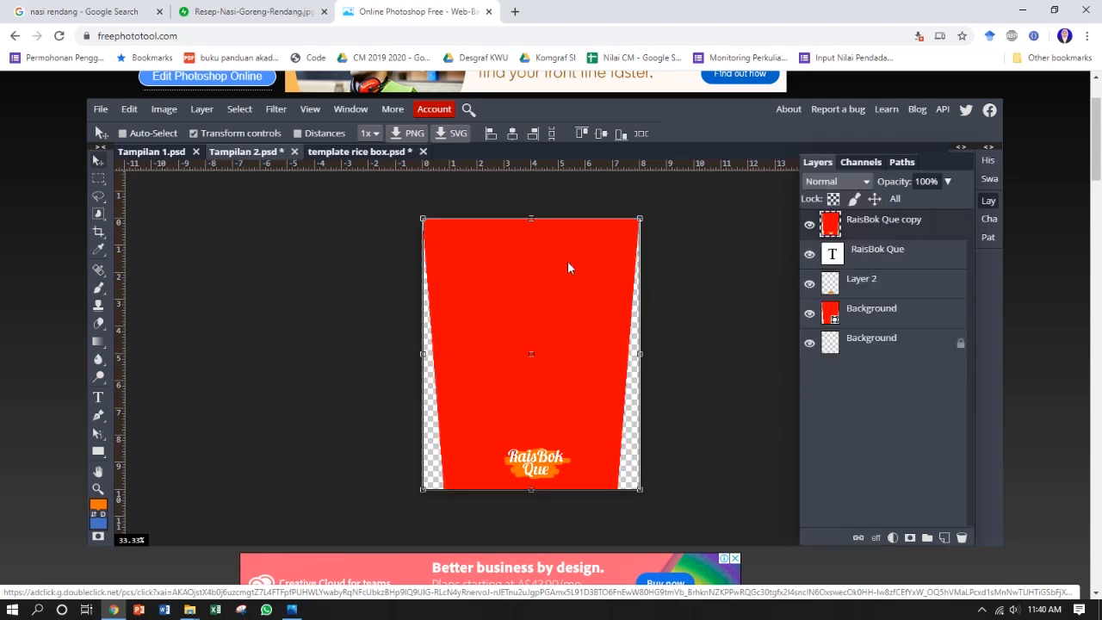
{"action": "left_click_drag", "start_coordinate": [483, 269], "coordinate": [430, 287]}
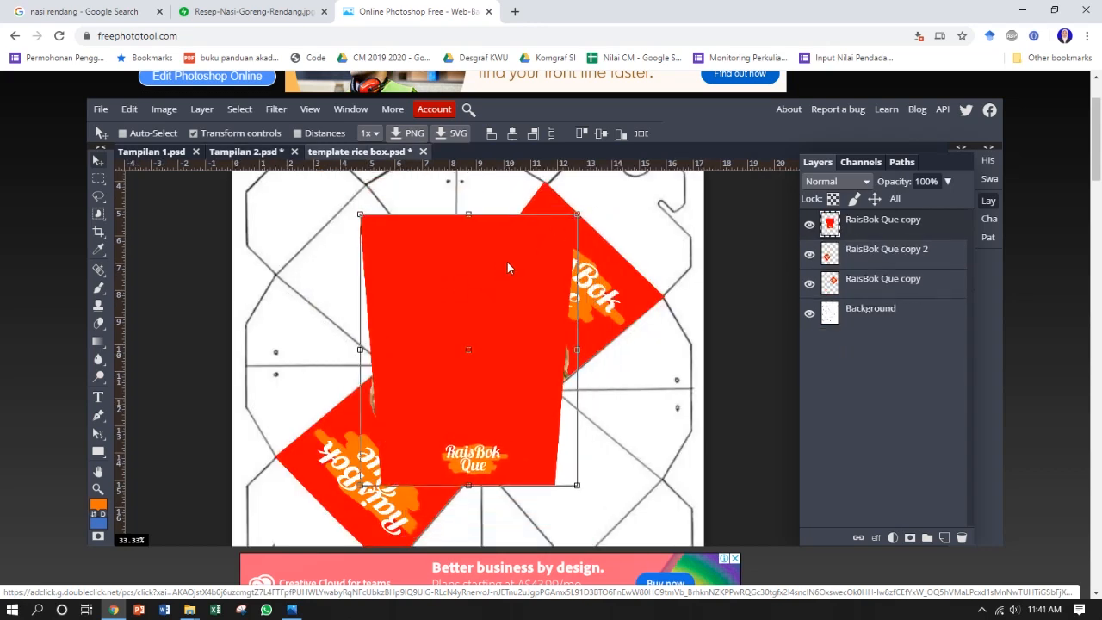
Step: Scale the placed Tampilan 2 artwork to about 57.46% and rotate it to line up with the template's upper-left panel
{"action": "left_click_drag", "start_coordinate": [579, 213], "coordinate": [385, 255]}
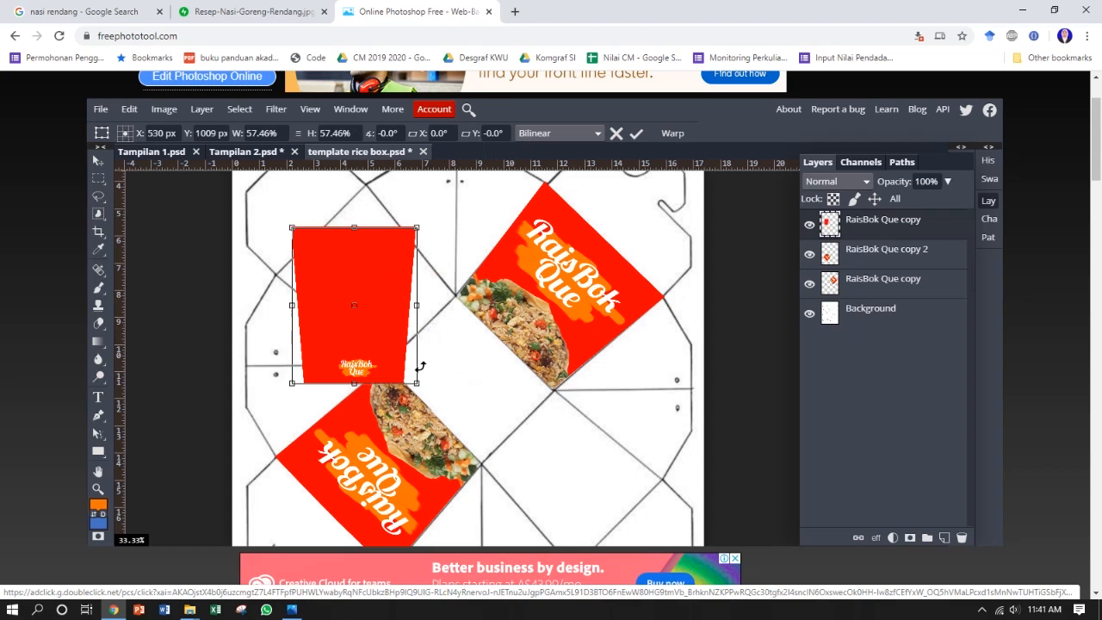
{"action": "left_click_drag", "start_coordinate": [426, 394], "coordinate": [423, 291]}
{"action": "scroll", "coordinate": [348, 188], "scroll_direction": "up", "scroll_amount": 2}
Step: Warp the artwork's corners onto the corners of the upper-left panel outline
{"action": "left_click", "coordinate": [670, 133]}
{"action": "left_click_drag", "start_coordinate": [368, 193], "coordinate": [385, 180]}
{"action": "left_click_drag", "start_coordinate": [206, 355], "coordinate": [200, 362]}
{"action": "left_click_drag", "start_coordinate": [273, 422], "coordinate": [269, 432]}
{"action": "left_click_drag", "start_coordinate": [340, 489], "coordinate": [385, 519]}
{"action": "scroll", "coordinate": [337, 499], "scroll_direction": "down", "scroll_amount": 1}
{"action": "left_click_drag", "start_coordinate": [550, 351], "coordinate": [565, 340]}
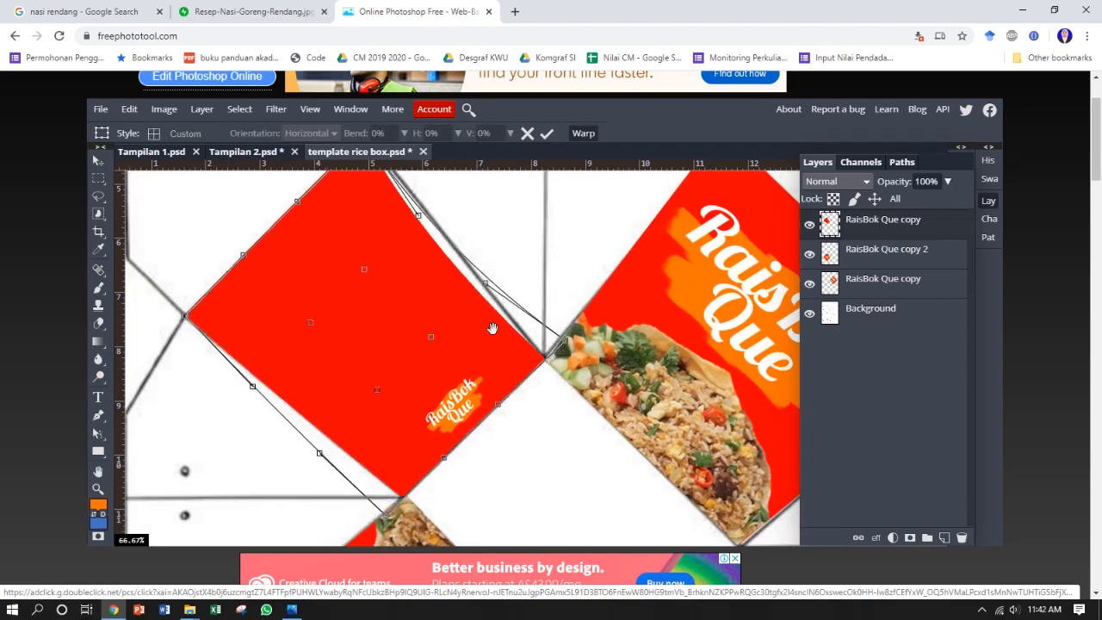
Step: Refine the warp so the artwork's edges follow the upper-left panel outline, and apply the transform
{"action": "left_click_drag", "start_coordinate": [517, 288], "coordinate": [529, 336]}
{"action": "left_click_drag", "start_coordinate": [498, 331], "coordinate": [508, 314]}
{"action": "left_click_drag", "start_coordinate": [432, 264], "coordinate": [450, 255]}
{"action": "left_click_drag", "start_coordinate": [412, 301], "coordinate": [426, 342]}
{"action": "left_click_drag", "start_coordinate": [391, 225], "coordinate": [394, 226]}
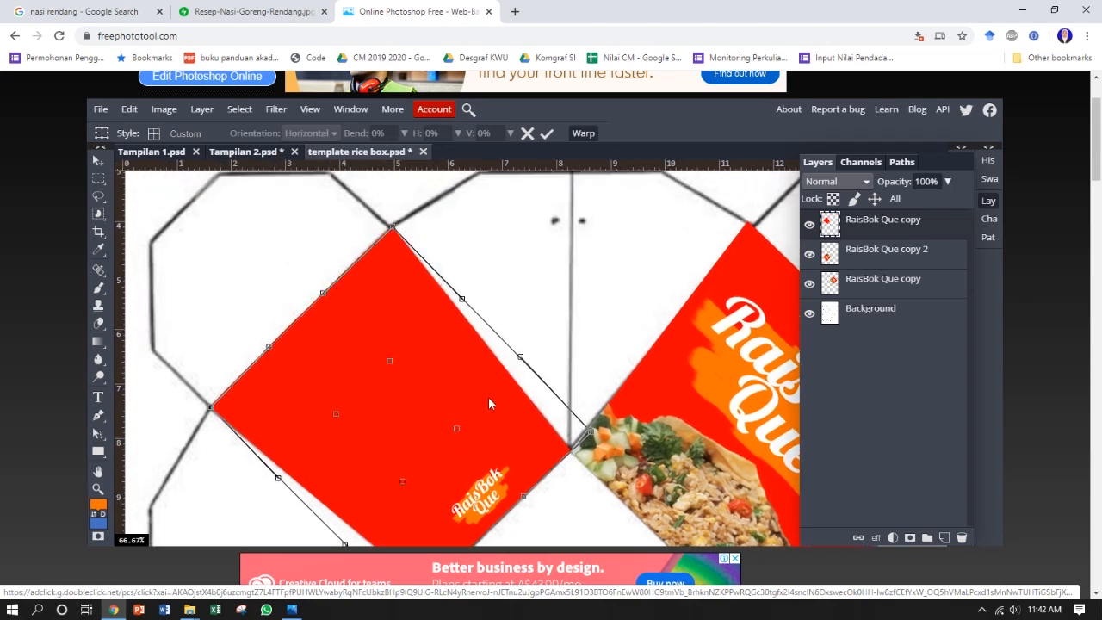
{"action": "left_click_drag", "start_coordinate": [582, 396], "coordinate": [540, 321]}
{"action": "left_click_drag", "start_coordinate": [477, 277], "coordinate": [478, 281]}
{"action": "left_click_drag", "start_coordinate": [554, 439], "coordinate": [579, 465]}
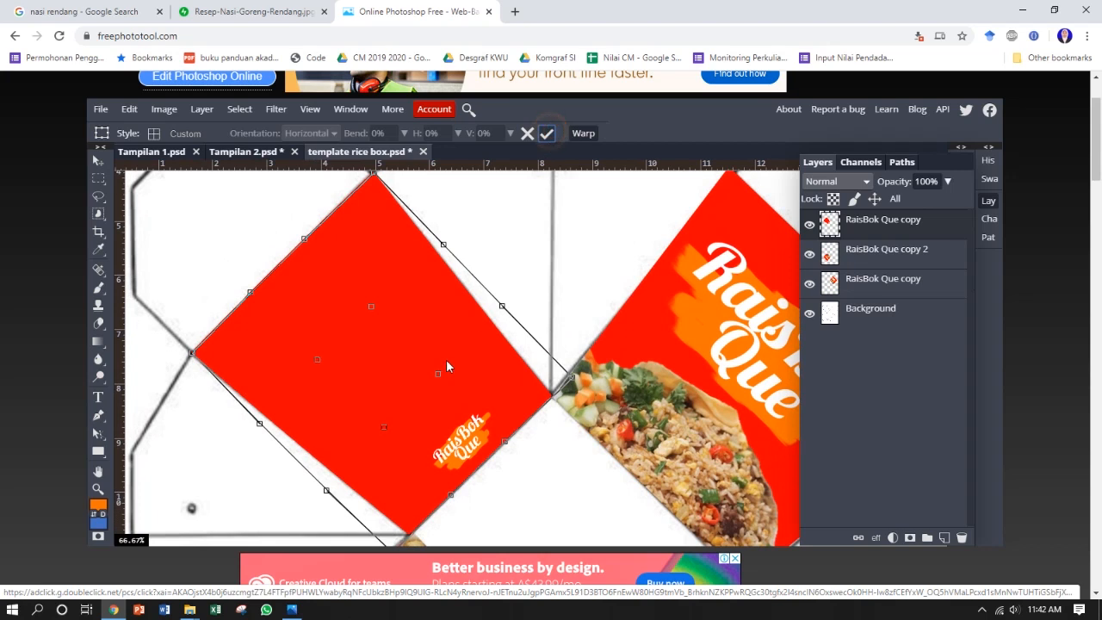
{"action": "key", "text": "Return"}
Step: Duplicate the upper-left panel's artwork layer and position the copy on the lower-right panel, rotated to about 178°
{"action": "scroll", "coordinate": [446, 359], "scroll_direction": "down", "scroll_amount": 2}
{"action": "left_click_drag", "start_coordinate": [556, 373], "coordinate": [359, 302]}
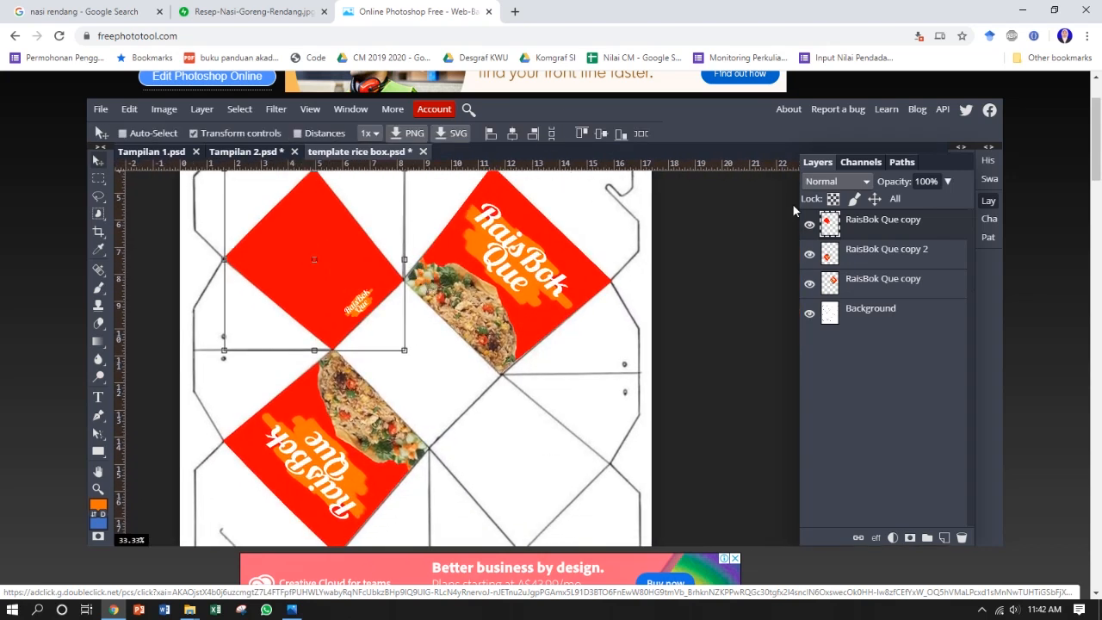
{"action": "right_click", "coordinate": [884, 223]}
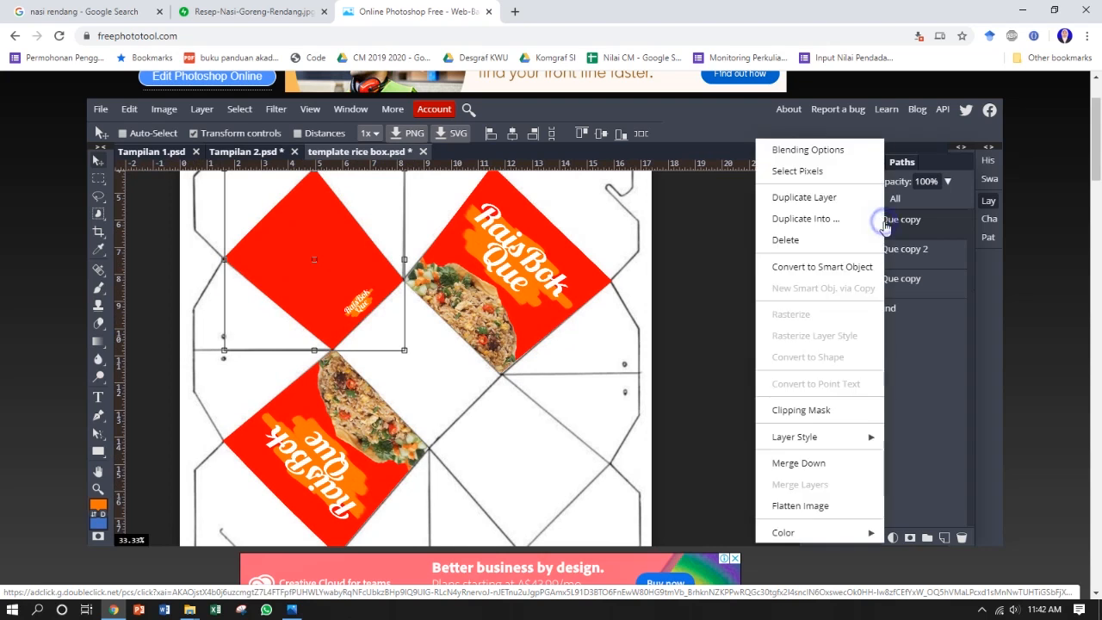
{"action": "left_click", "coordinate": [831, 206]}
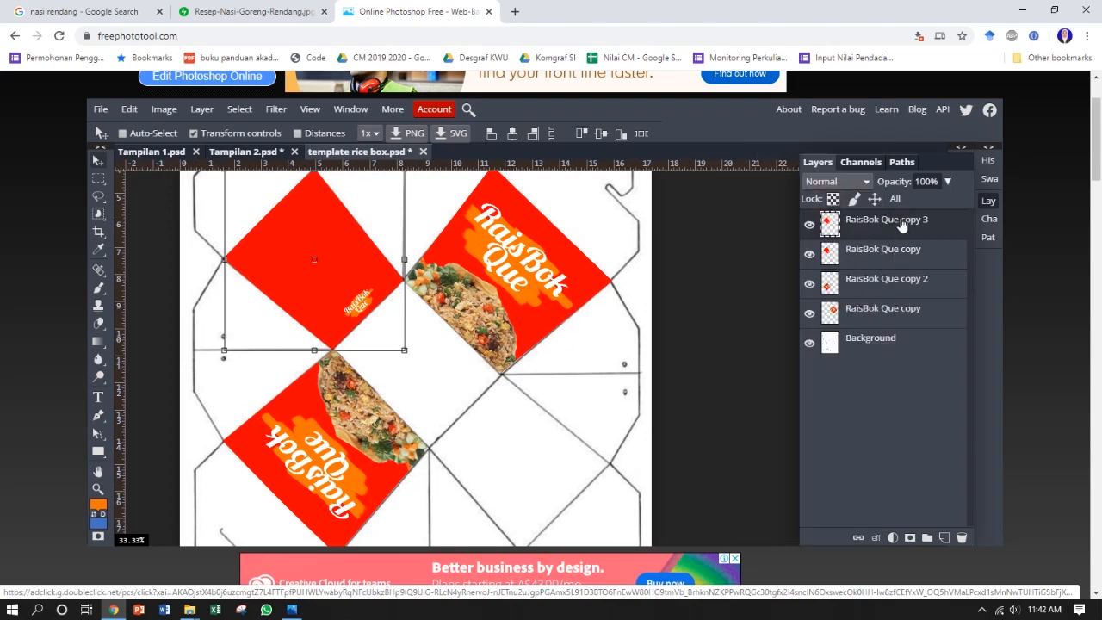
{"action": "left_click_drag", "start_coordinate": [364, 284], "coordinate": [541, 384]}
{"action": "left_click_drag", "start_coordinate": [547, 430], "coordinate": [354, 236]}
{"action": "left_click_drag", "start_coordinate": [508, 320], "coordinate": [558, 390]}
{"action": "scroll", "coordinate": [535, 360], "scroll_direction": "up", "scroll_amount": 2}
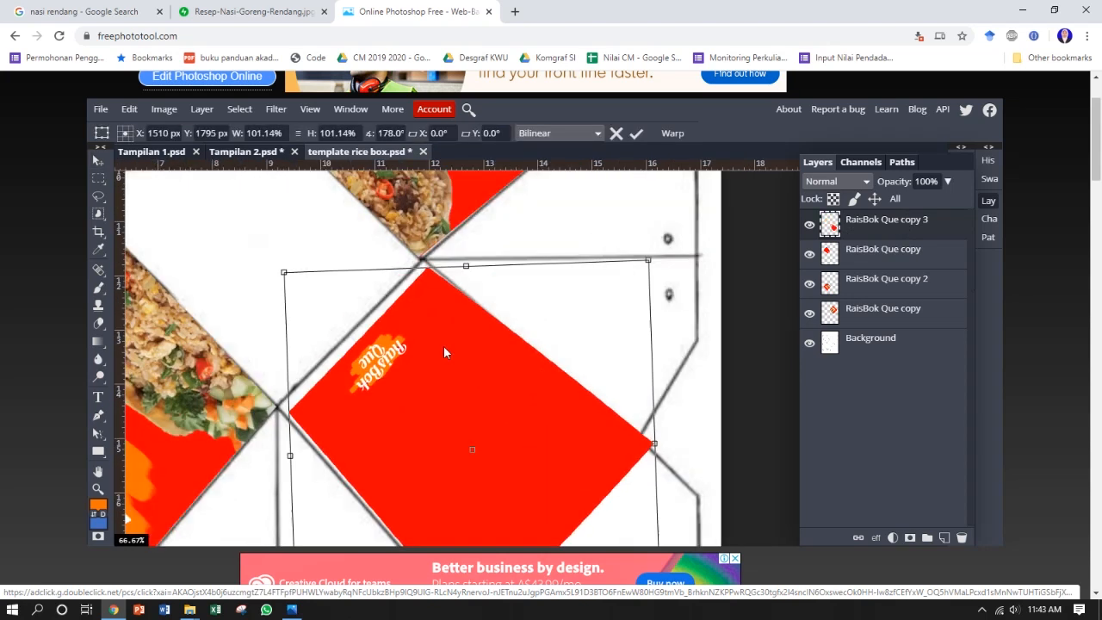
Step: Warp the copy to match the lower-right panel outline, apply the transform, and turn off the transform controls
{"action": "left_click", "coordinate": [643, 132]}
{"action": "left_click_drag", "start_coordinate": [517, 359], "coordinate": [502, 237]}
{"action": "left_click_drag", "start_coordinate": [391, 504], "coordinate": [387, 488]}
{"action": "left_click_drag", "start_coordinate": [512, 500], "coordinate": [510, 489]}
{"action": "left_click_drag", "start_coordinate": [634, 496], "coordinate": [629, 478]}
{"action": "left_click_drag", "start_coordinate": [625, 254], "coordinate": [616, 321]}
{"action": "left_click_drag", "start_coordinate": [379, 362], "coordinate": [391, 336]}
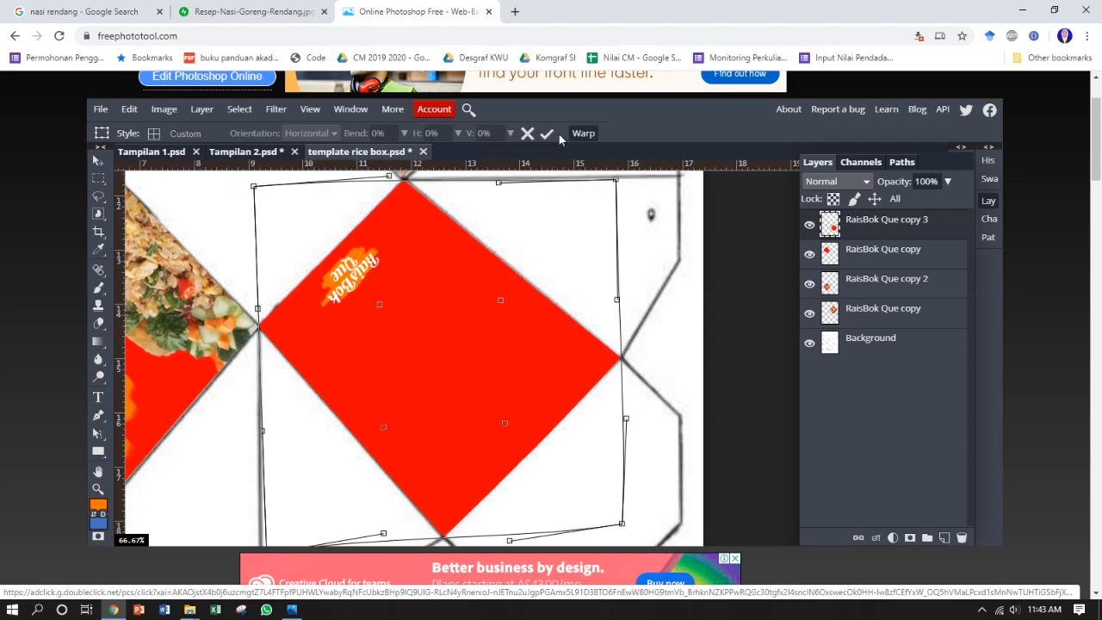
{"action": "scroll", "coordinate": [535, 505], "scroll_direction": "down", "scroll_amount": 3}
{"action": "left_click", "coordinate": [546, 134]}
{"action": "left_click", "coordinate": [280, 135]}
{"action": "left_click_drag", "start_coordinate": [553, 402], "coordinate": [576, 387]}
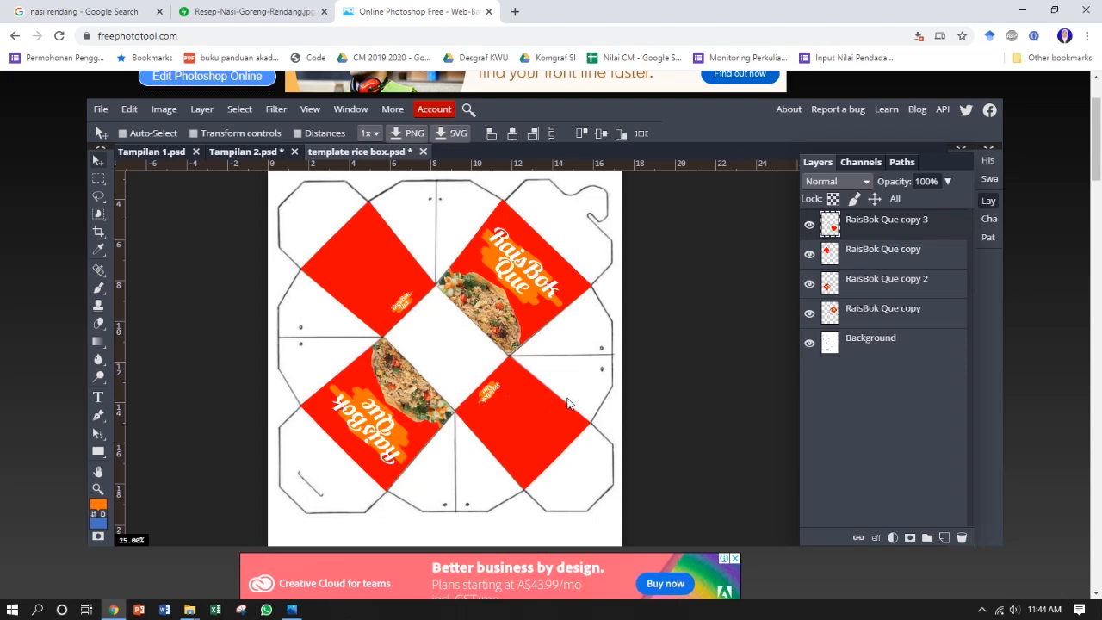
Step: Add a new empty layer directly above the template's Background layer
{"action": "key", "text": "ctrl+plus"}
{"action": "left_click_drag", "start_coordinate": [527, 270], "coordinate": [472, 463]}
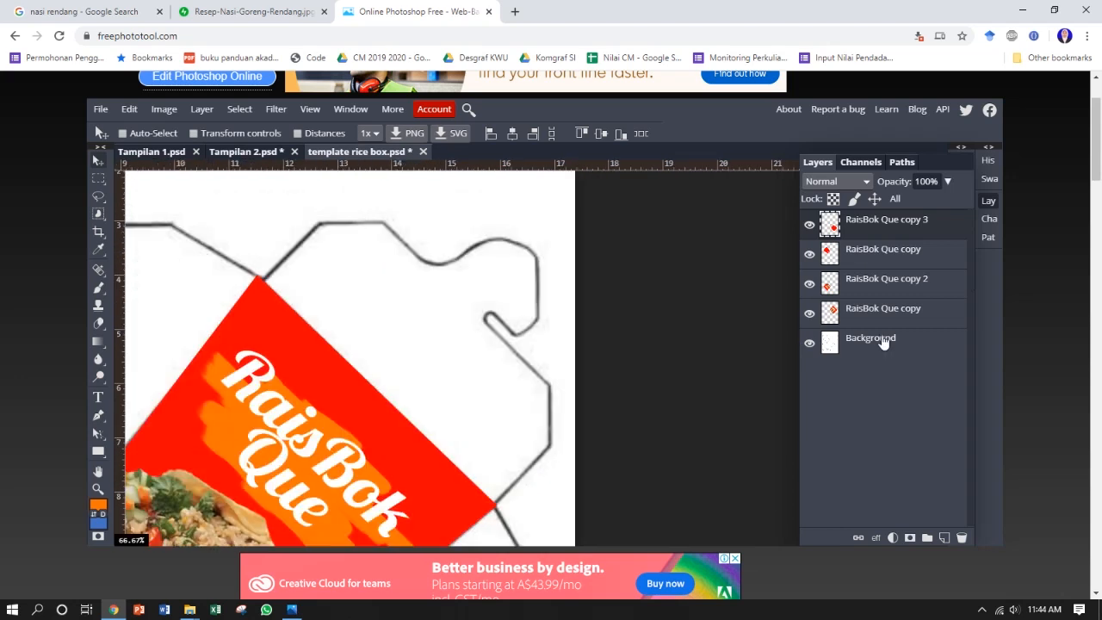
{"action": "left_click", "coordinate": [883, 342]}
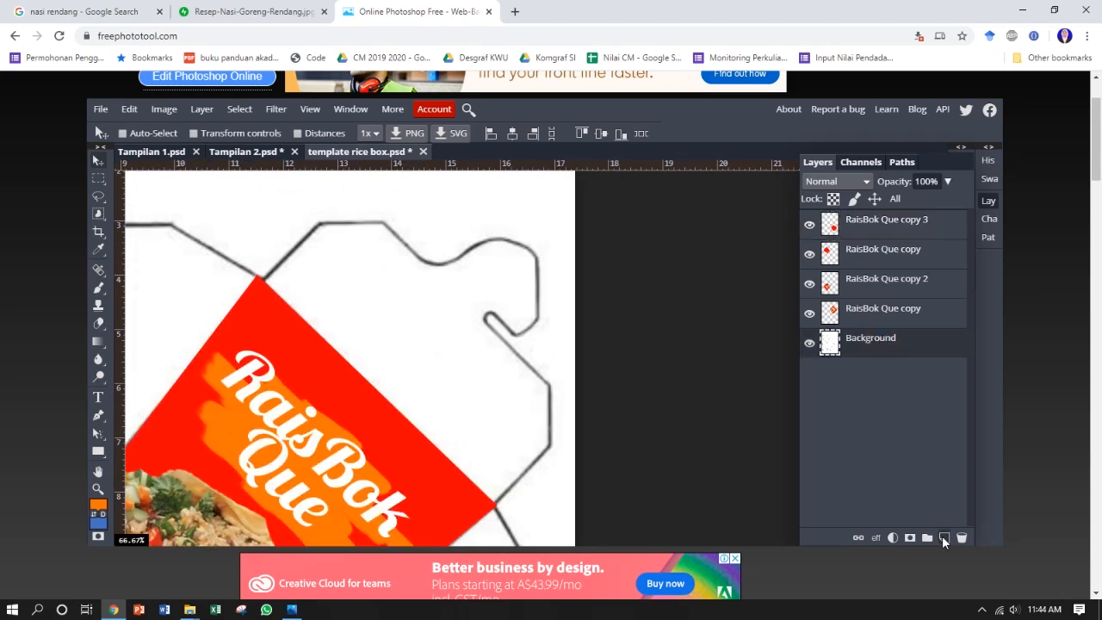
{"action": "left_click", "coordinate": [943, 537]}
Step: With the Pen tool in Shape mode, trace the upper-right flap's upper outline from the panel corner around the wavy edge to the hook
{"action": "key", "text": "l"}
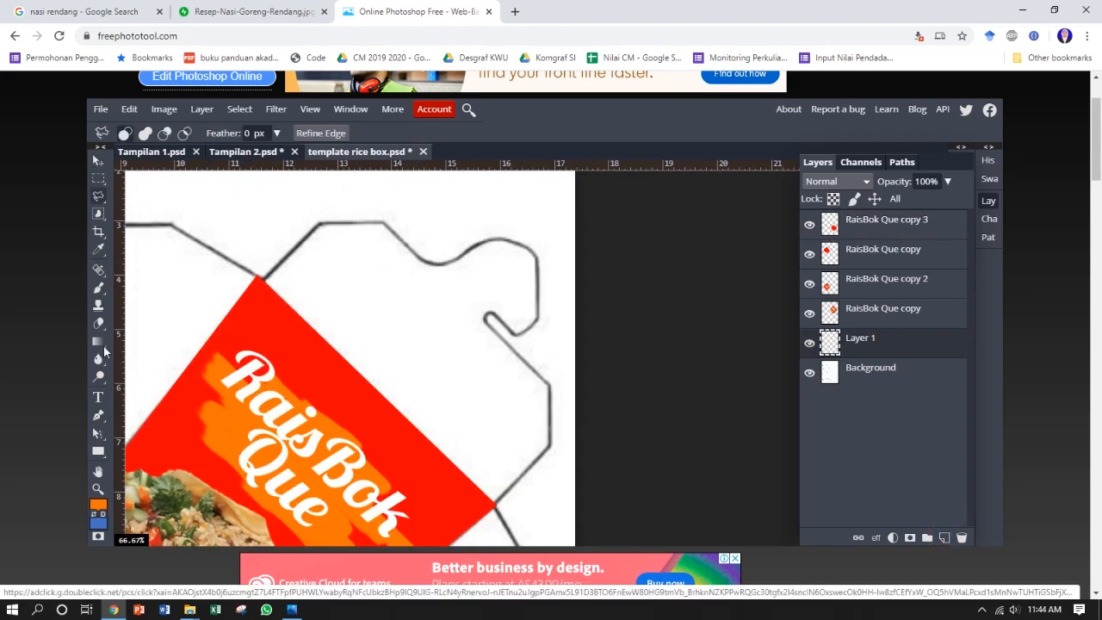
{"action": "left_click", "coordinate": [98, 415]}
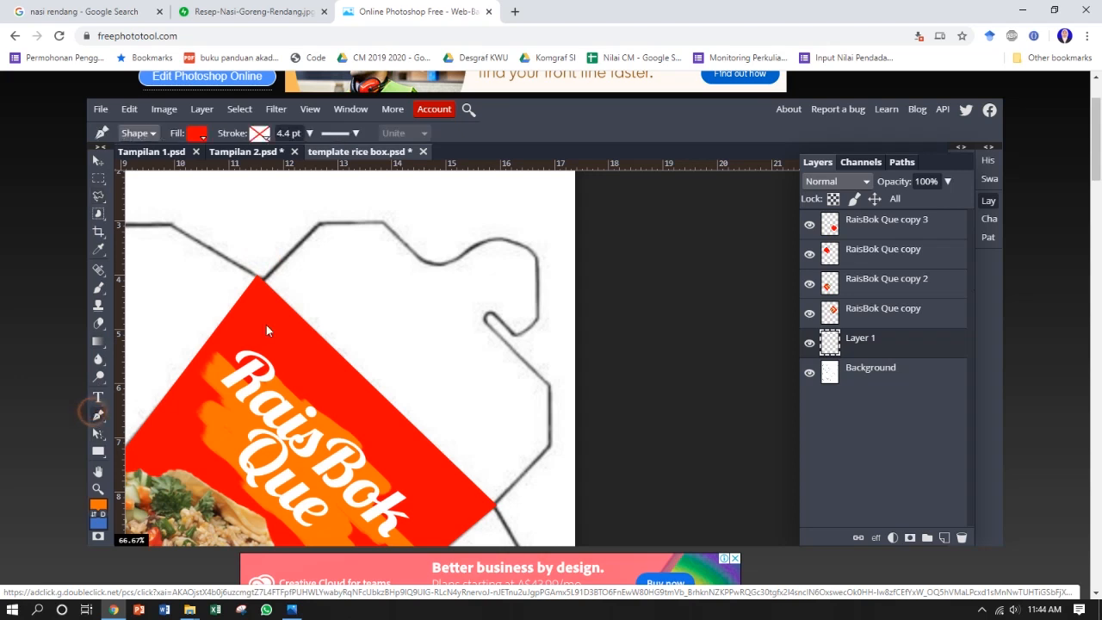
{"action": "left_click", "coordinate": [260, 280]}
{"action": "left_click", "coordinate": [320, 224]}
{"action": "left_click", "coordinate": [383, 224]}
{"action": "left_click", "coordinate": [423, 259]}
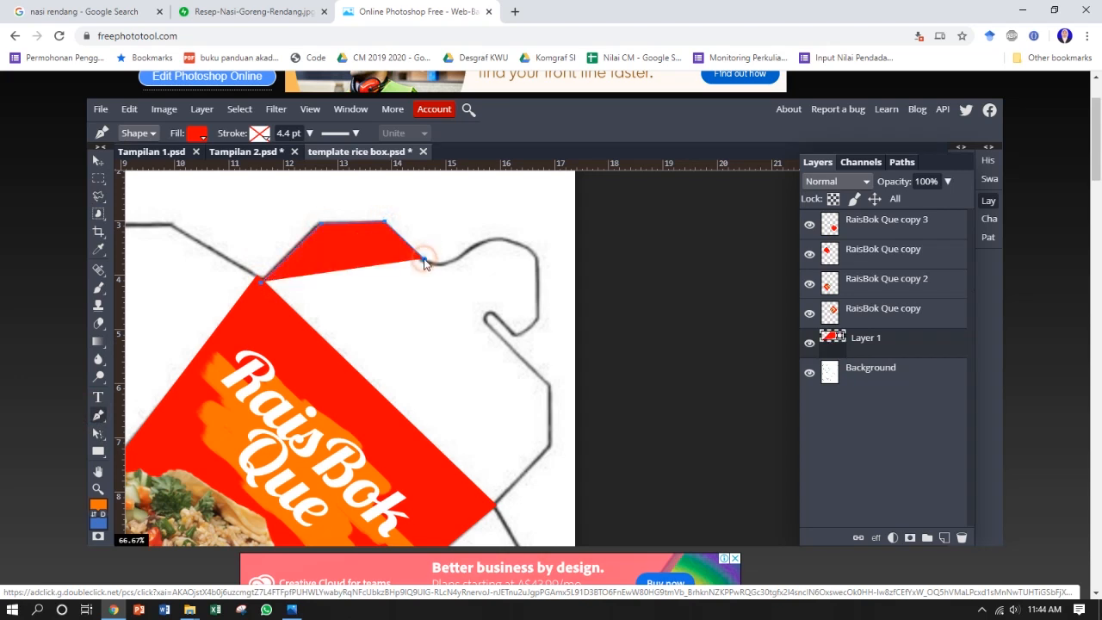
{"action": "left_click", "coordinate": [444, 265]}
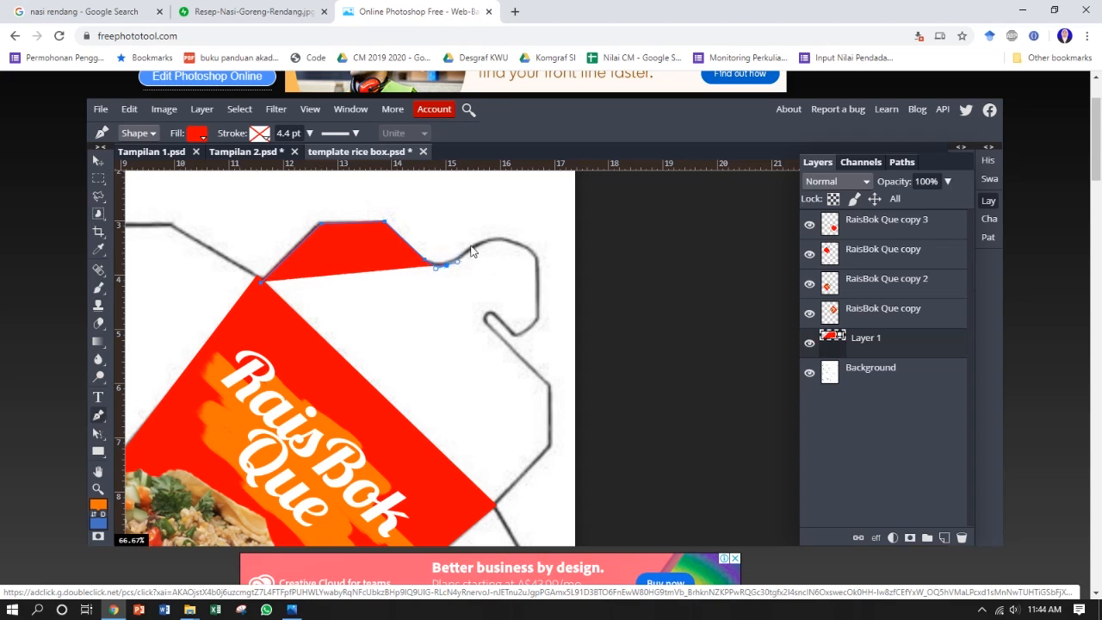
{"action": "left_click", "coordinate": [477, 245]}
{"action": "left_click", "coordinate": [501, 238]}
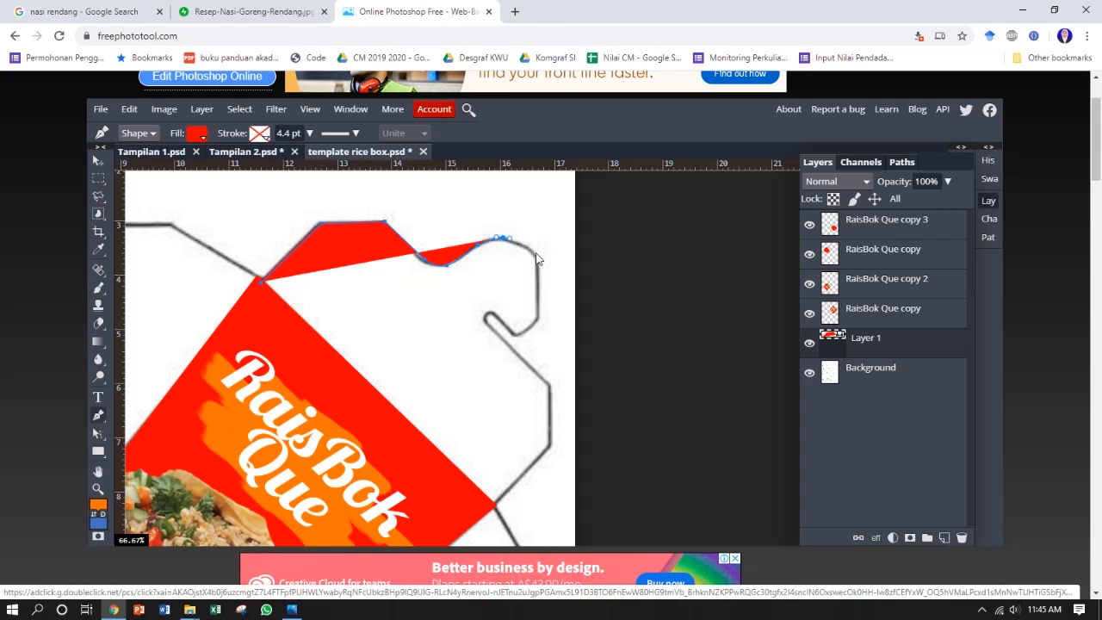
{"action": "left_click", "coordinate": [535, 257]}
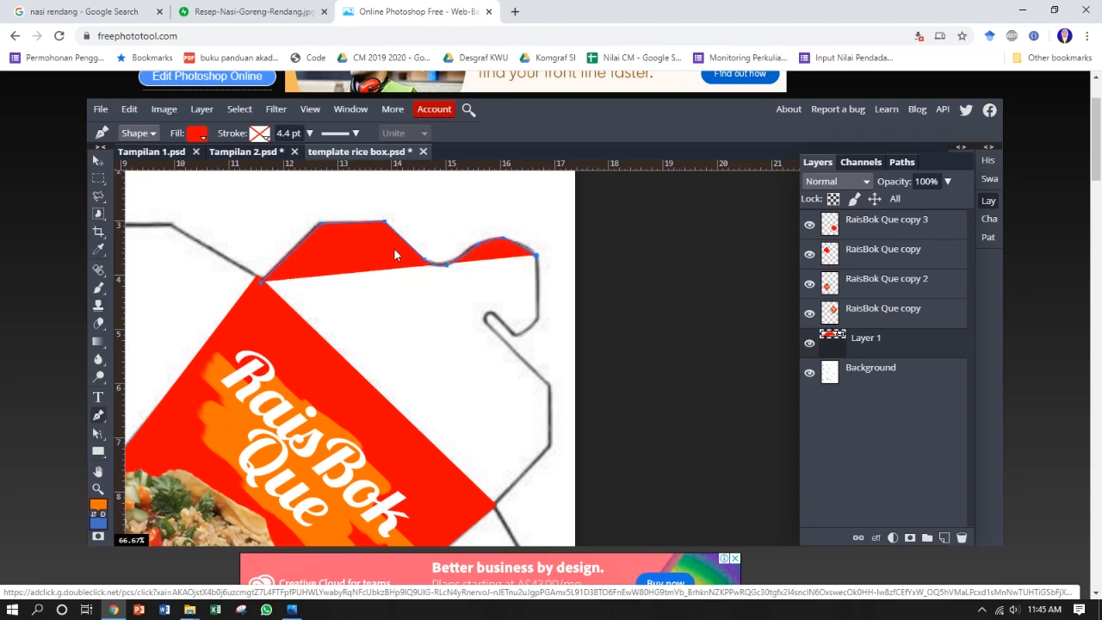
Step: Set the shape's fill to none and trace the rest of the upper-right flap around the hook, closing the path
{"action": "left_click", "coordinate": [197, 133]}
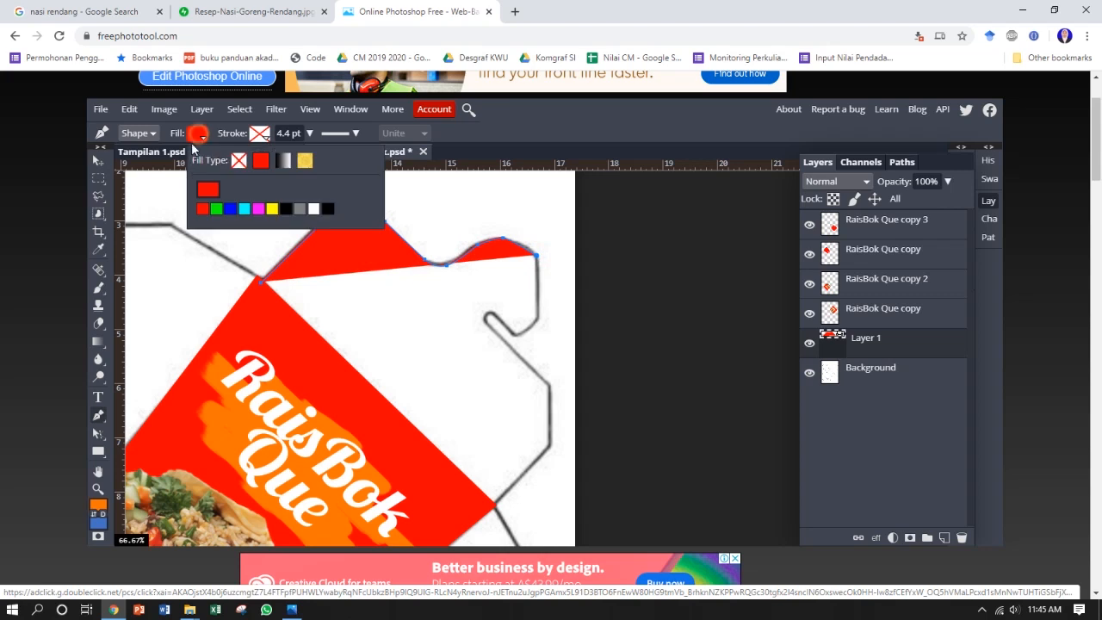
{"action": "left_click", "coordinate": [239, 161]}
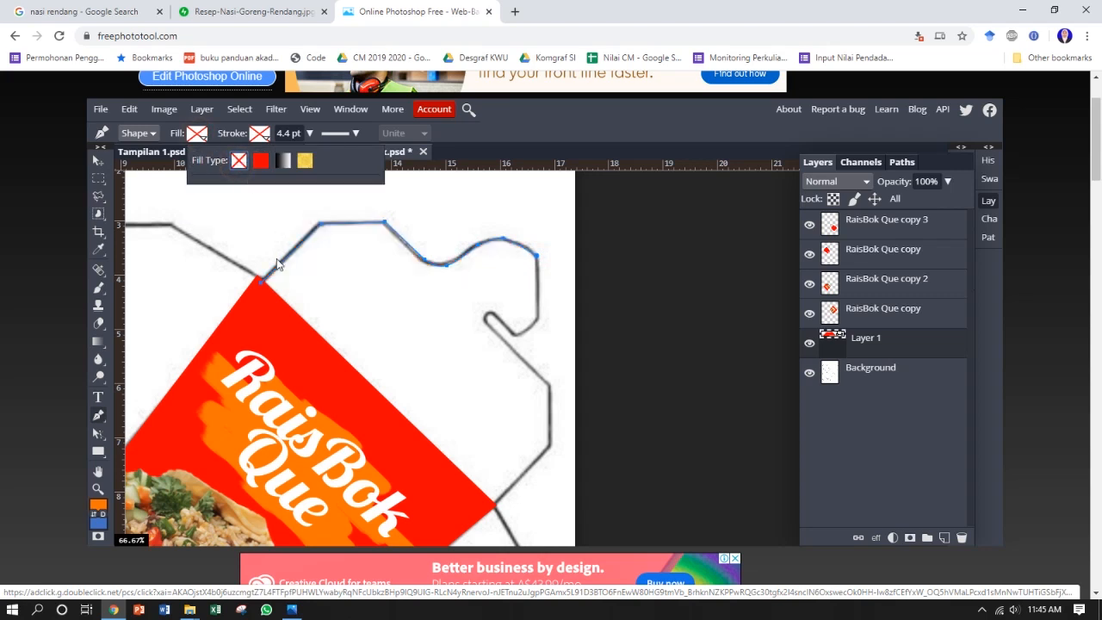
{"action": "left_click", "coordinate": [537, 255]}
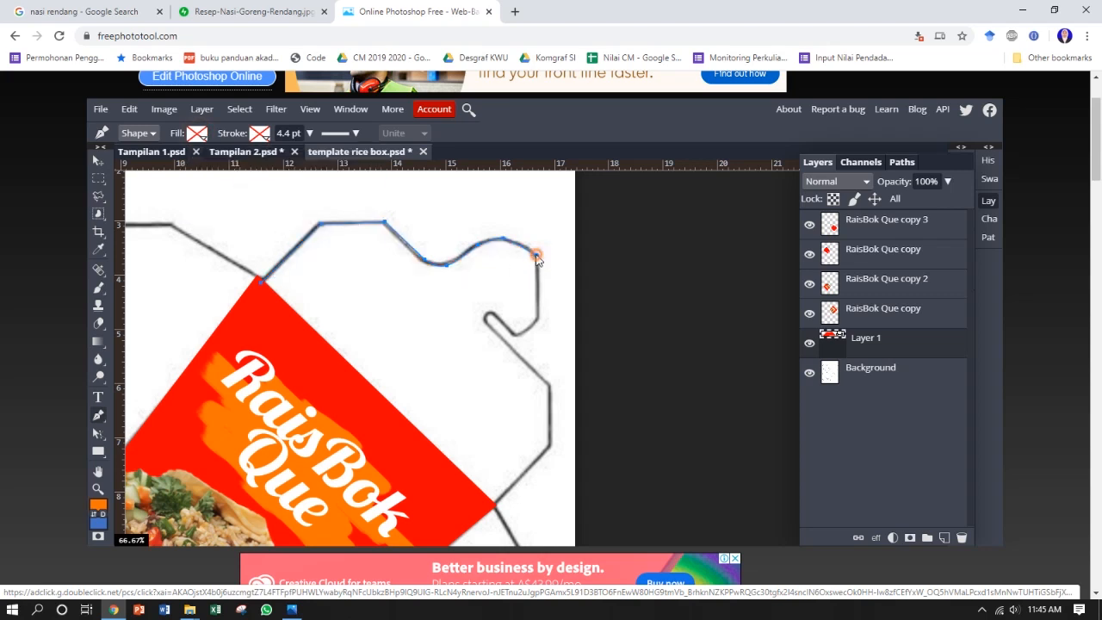
{"action": "left_click", "coordinate": [537, 320]}
{"action": "left_click_drag", "start_coordinate": [515, 334], "coordinate": [513, 329]}
{"action": "left_click", "coordinate": [484, 318]}
{"action": "left_click", "coordinate": [519, 356]}
{"action": "left_click", "coordinate": [549, 384]}
{"action": "left_click", "coordinate": [550, 445]}
{"action": "left_click", "coordinate": [493, 506]}
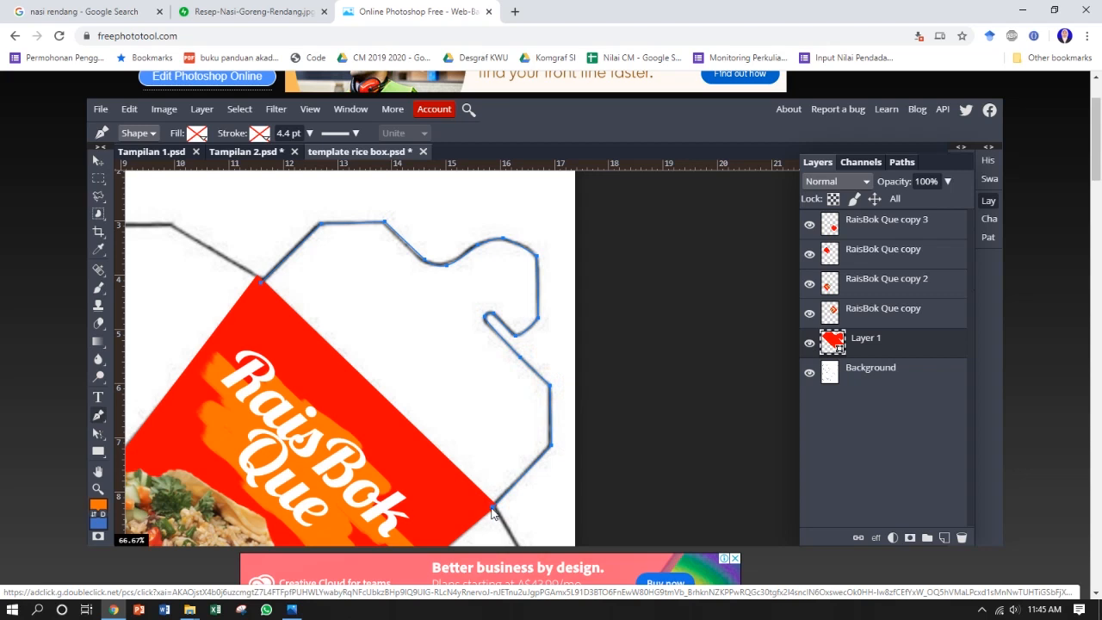
{"action": "left_click", "coordinate": [260, 281]}
Step: Fill the upper-right flap shape with the solid red de1111
{"action": "left_click", "coordinate": [198, 134]}
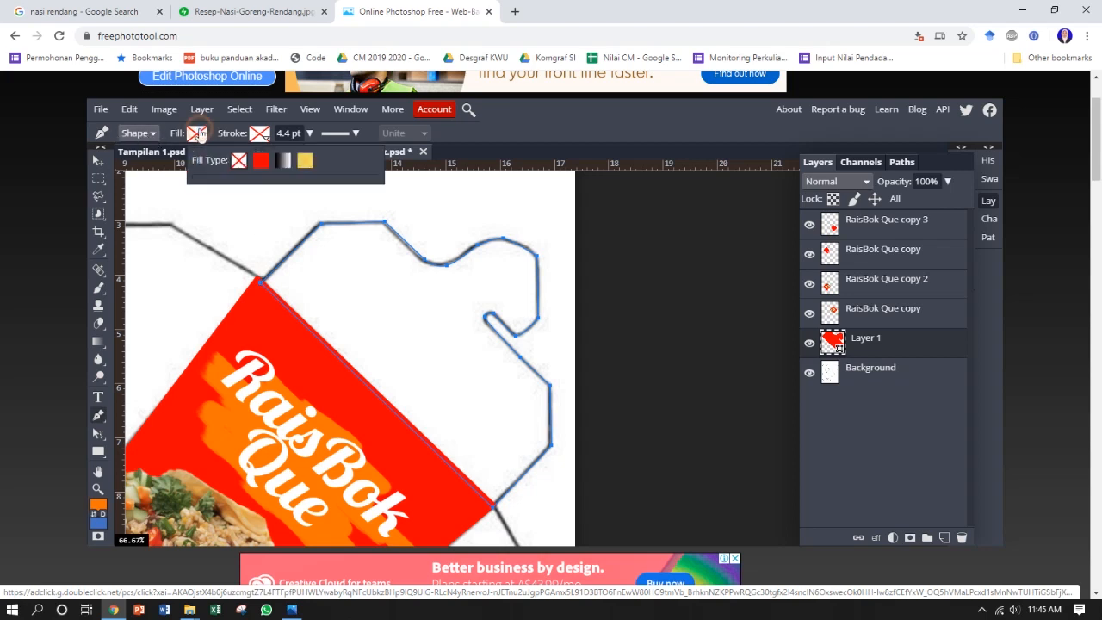
{"action": "left_click", "coordinate": [259, 165]}
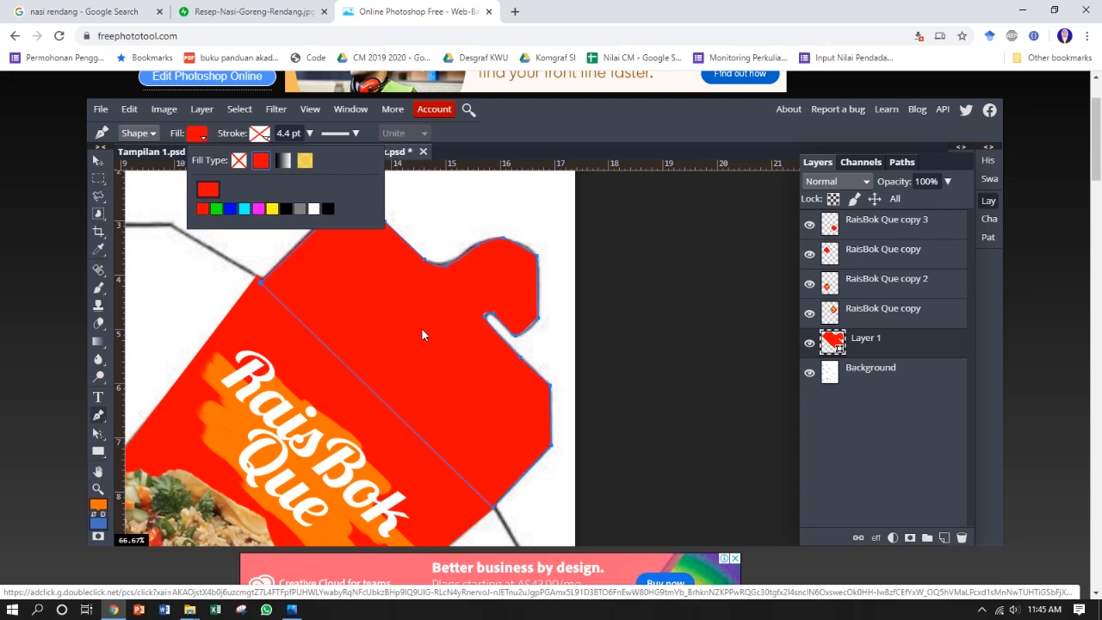
{"action": "left_click", "coordinate": [202, 138]}
{"action": "left_click", "coordinate": [202, 138]}
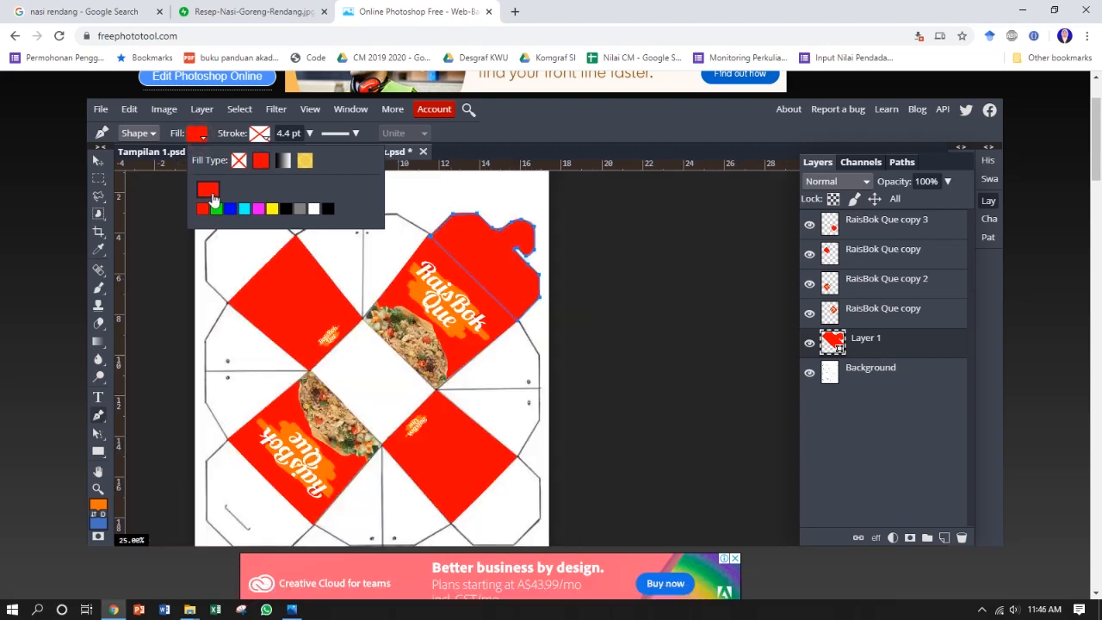
{"action": "left_click", "coordinate": [209, 189]}
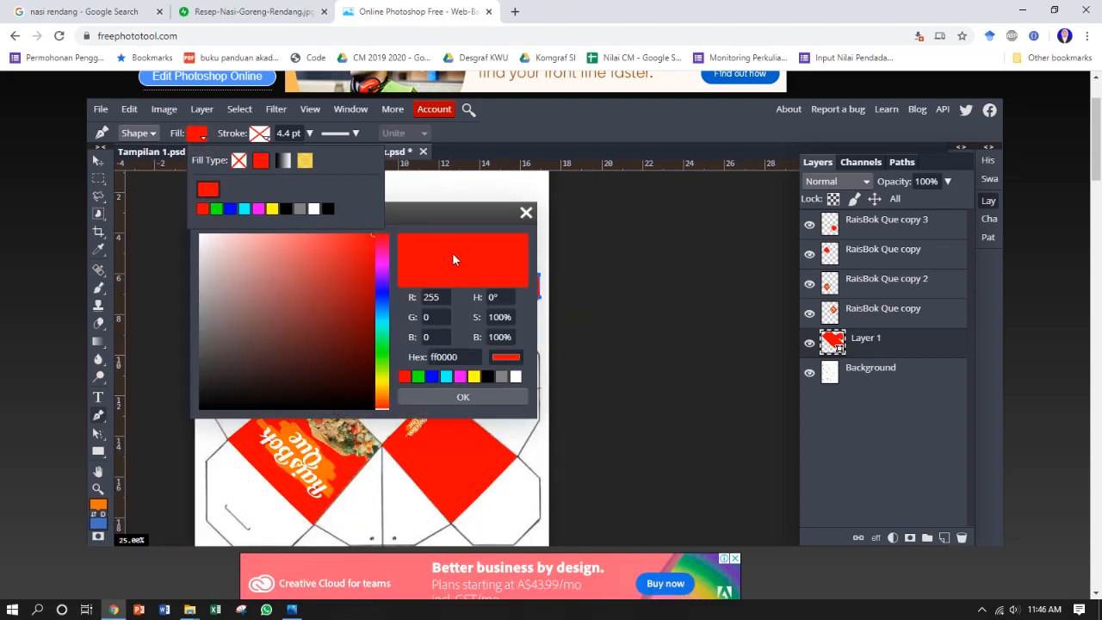
{"action": "mouse_move", "coordinate": [372, 236]}
{"action": "left_mouse_down"}
{"action": "mouse_move", "coordinate": [355, 242]}
{"action": "mouse_move", "coordinate": [356, 259]}
{"action": "mouse_move", "coordinate": [370, 256]}
{"action": "left_mouse_up"}
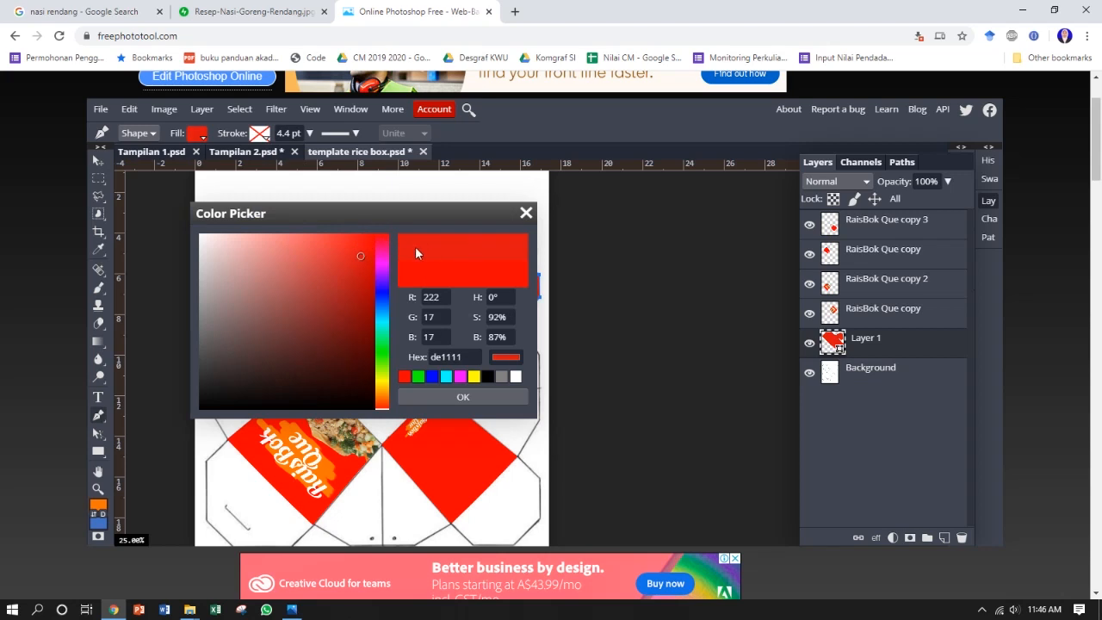
{"action": "left_click", "coordinate": [485, 399]}
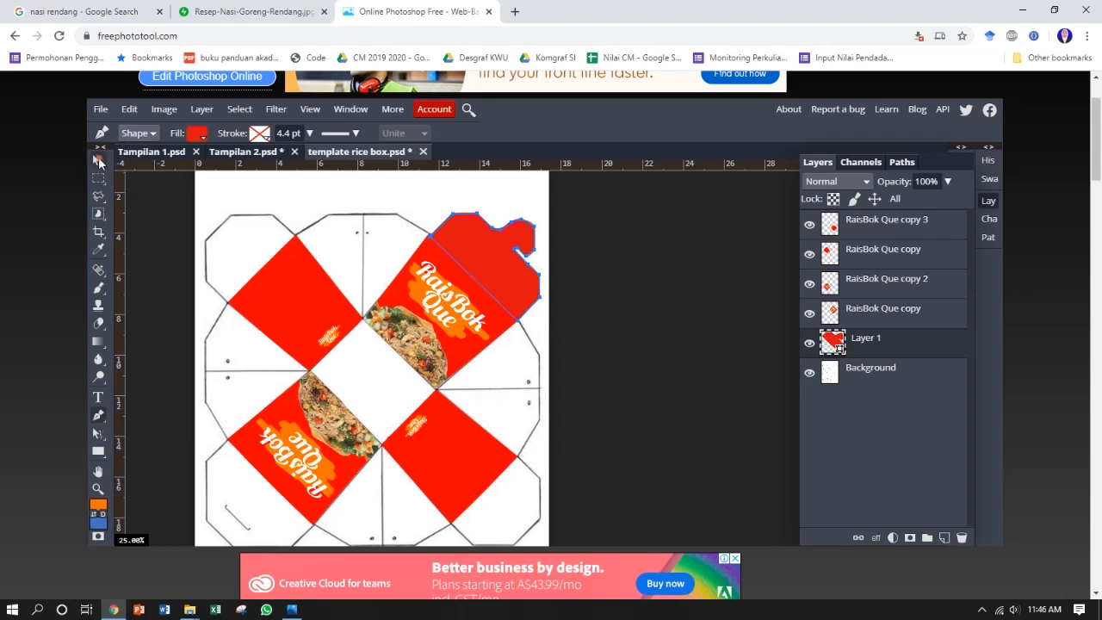
{"action": "left_click", "coordinate": [98, 162]}
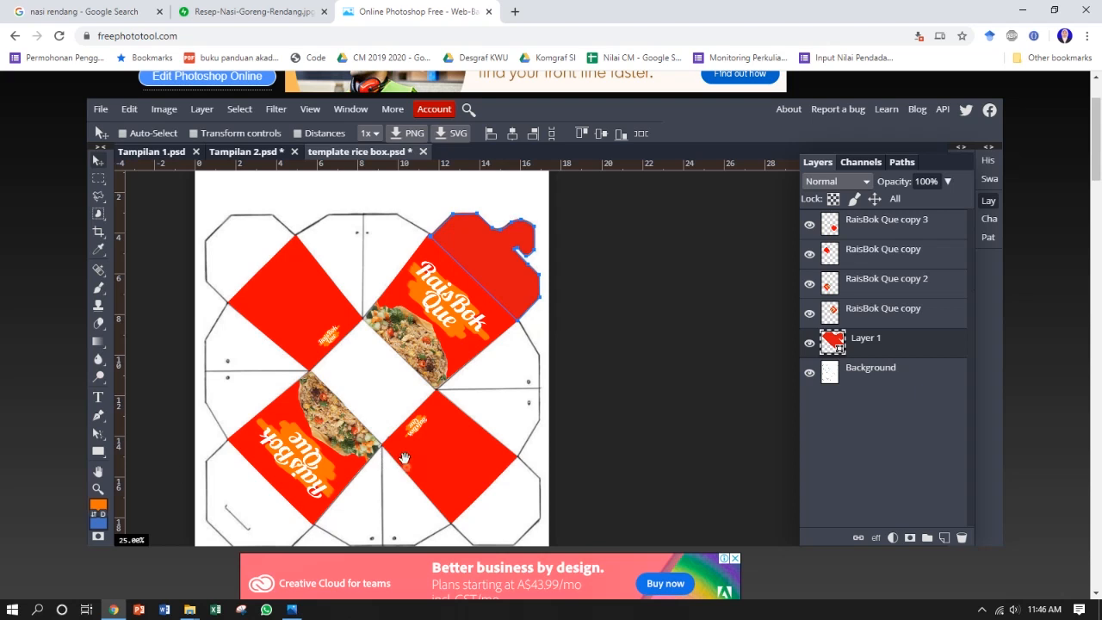
Step: On a new layer, trace the lower-left flap's outline with the Pen tool as a closed, filled red shape
{"action": "scroll", "coordinate": [396, 430], "scroll_direction": "down", "scroll_amount": 2}
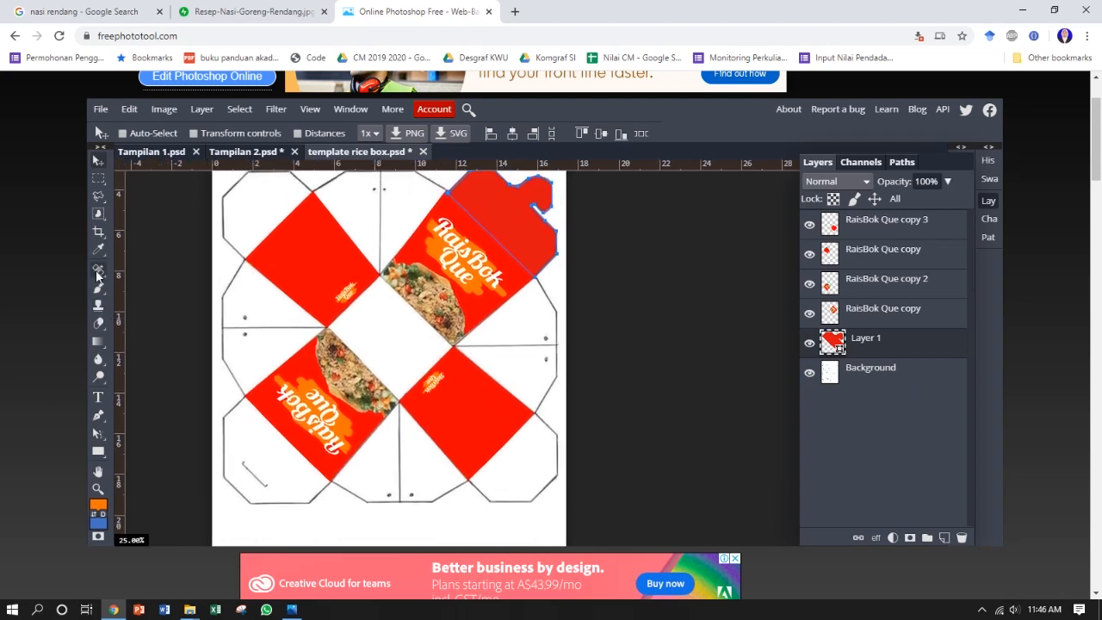
{"action": "left_click", "coordinate": [99, 416]}
{"action": "left_click", "coordinate": [944, 538]}
{"action": "key", "text": "ctrl+plus"}
{"action": "left_click_drag", "start_coordinate": [360, 364], "coordinate": [626, 200]}
{"action": "left_click", "coordinate": [224, 278]}
{"action": "left_click", "coordinate": [179, 321]}
{"action": "left_click", "coordinate": [180, 443]}
{"action": "left_click", "coordinate": [236, 492]}
{"action": "left_click", "coordinate": [353, 492]}
{"action": "left_click", "coordinate": [397, 447]}
{"action": "left_click", "coordinate": [225, 280]}
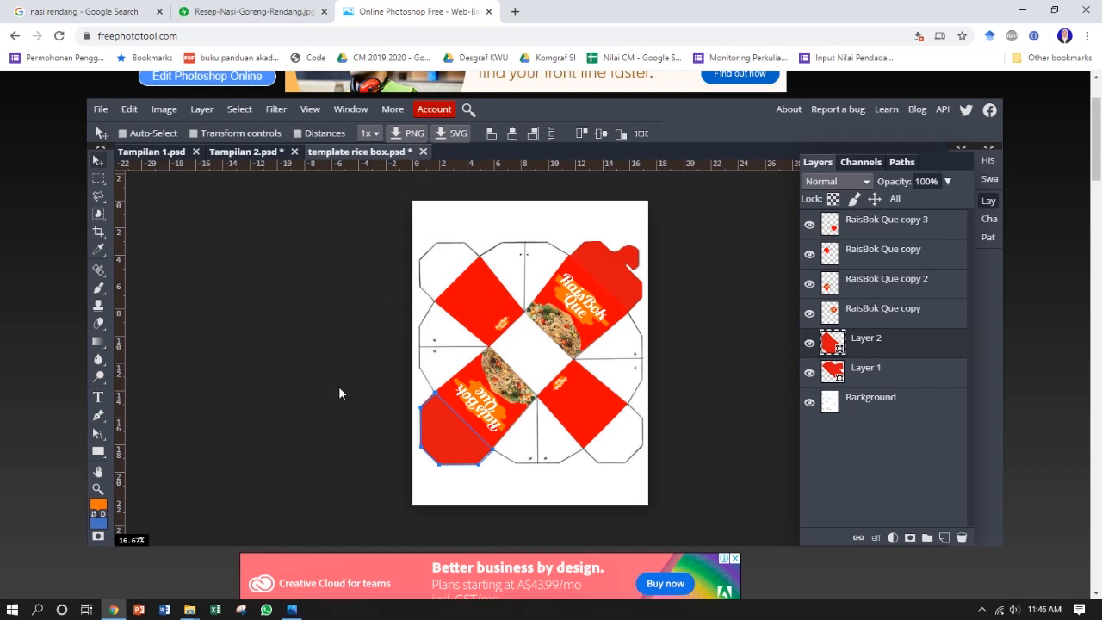
Step: Start exporting the template as PNG and check the whole box layout in the export preview
{"action": "left_click", "coordinate": [100, 109]}
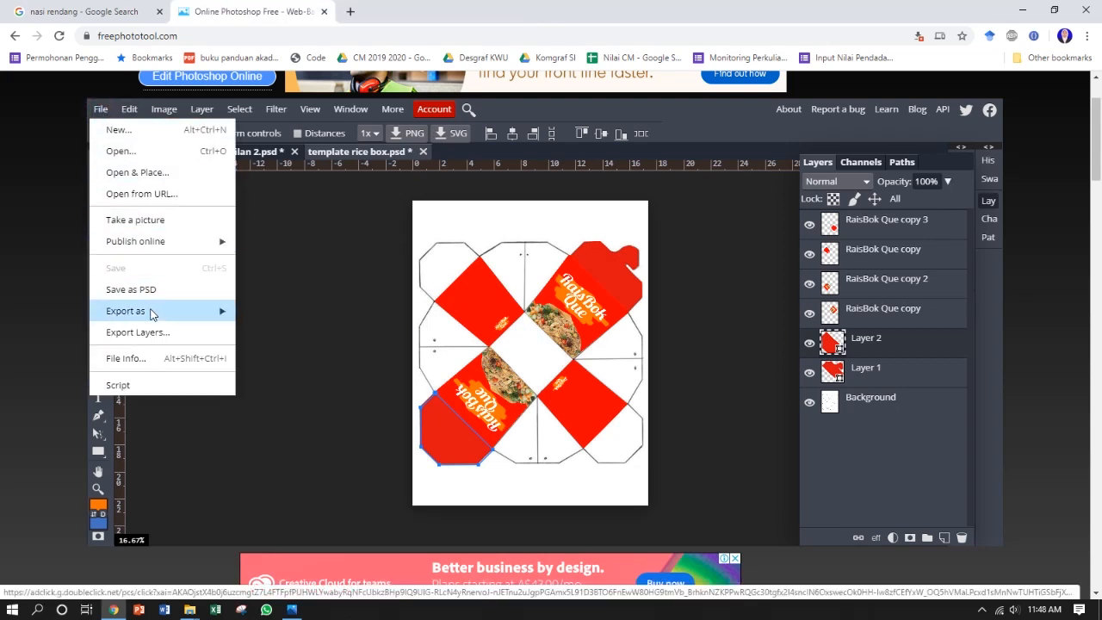
{"action": "mouse_move", "coordinate": [177, 311]}
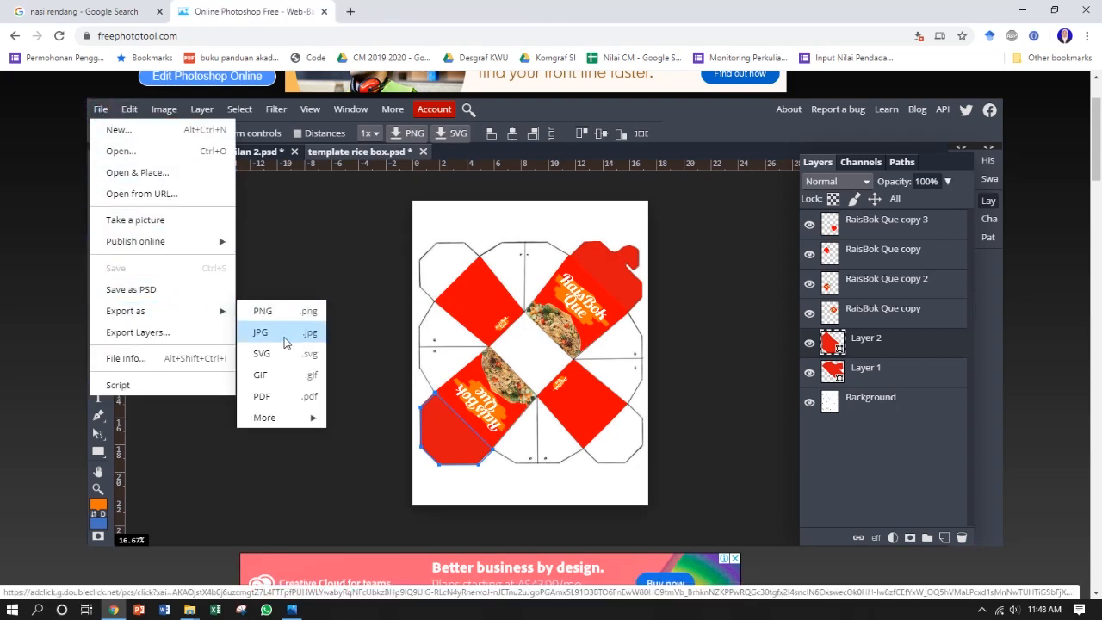
{"action": "left_click", "coordinate": [279, 315]}
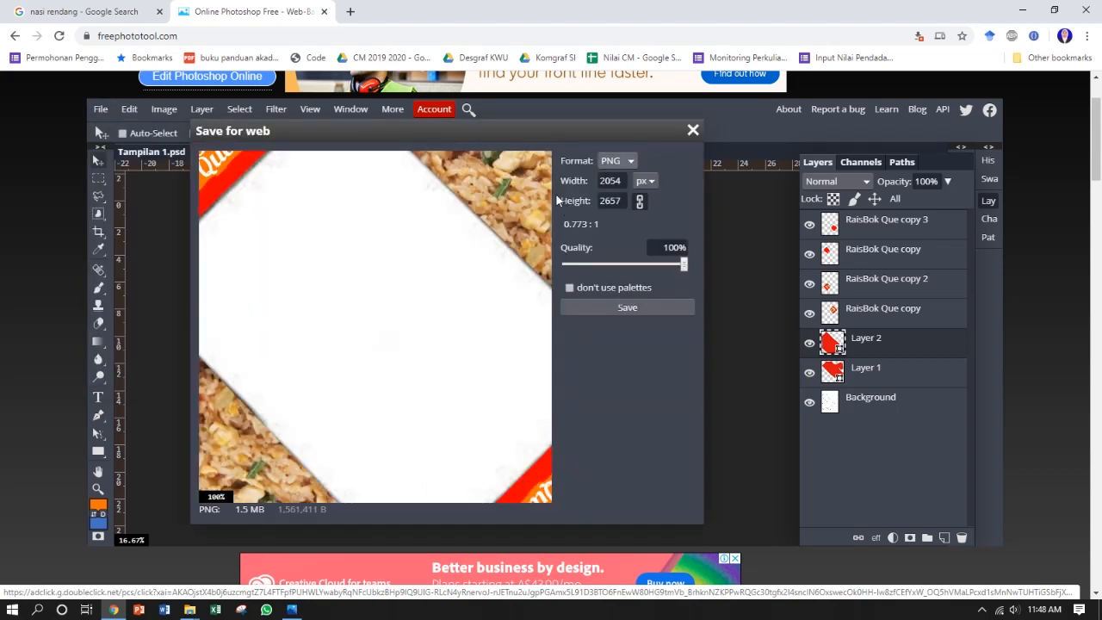
{"action": "scroll", "coordinate": [436, 268], "scroll_direction": "down", "scroll_amount": 5}
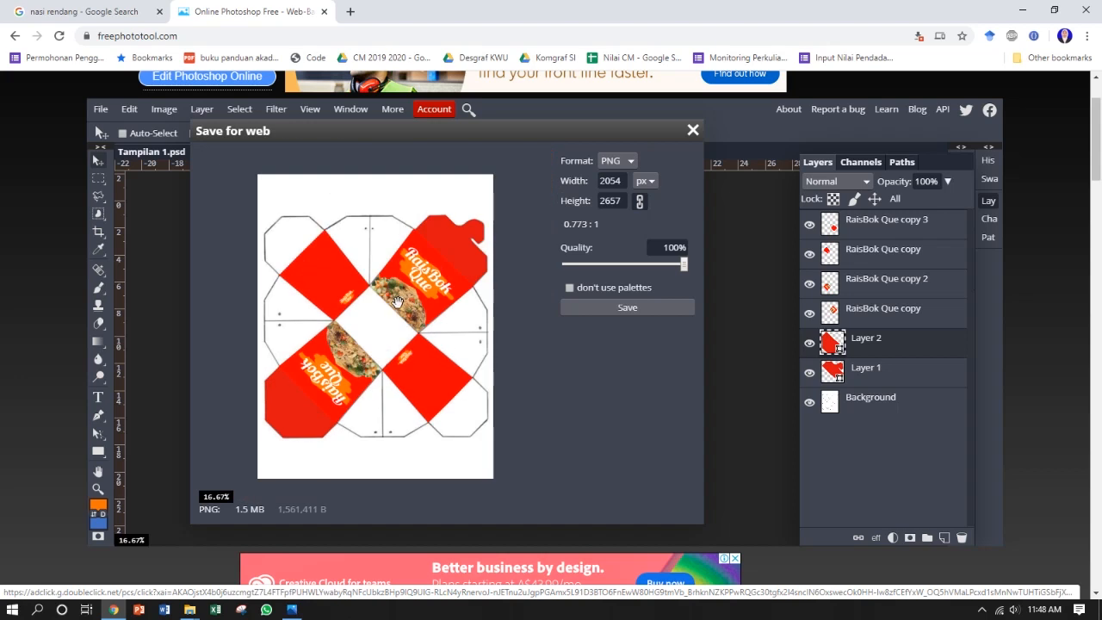
{"action": "scroll", "coordinate": [397, 299], "scroll_direction": "up", "scroll_amount": 1}
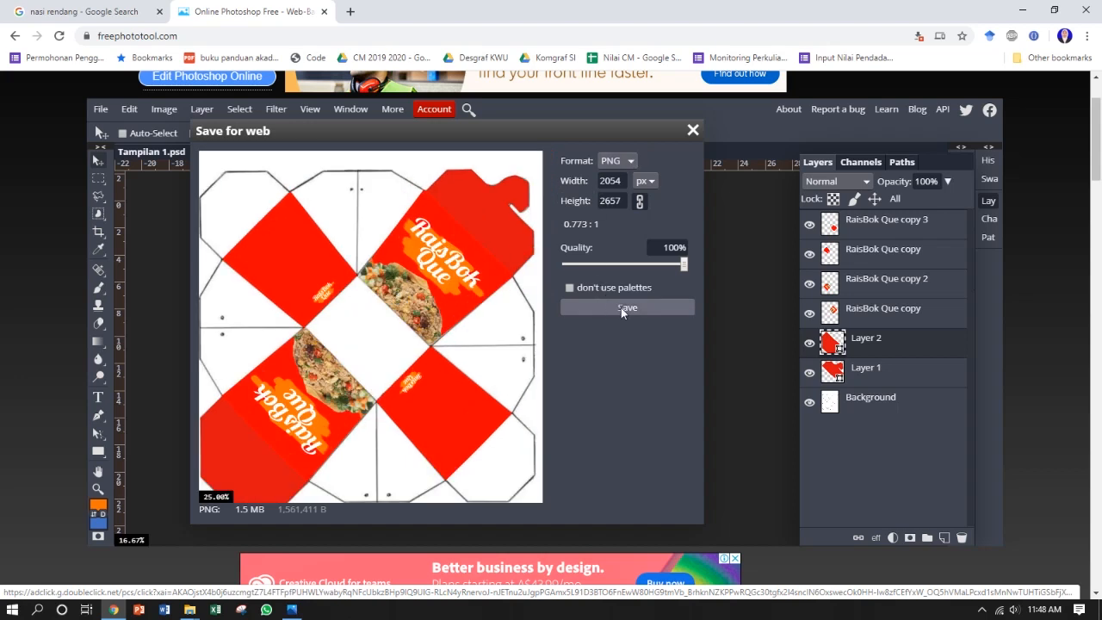
{"action": "scroll", "coordinate": [389, 312], "scroll_direction": "down", "scroll_amount": 1}
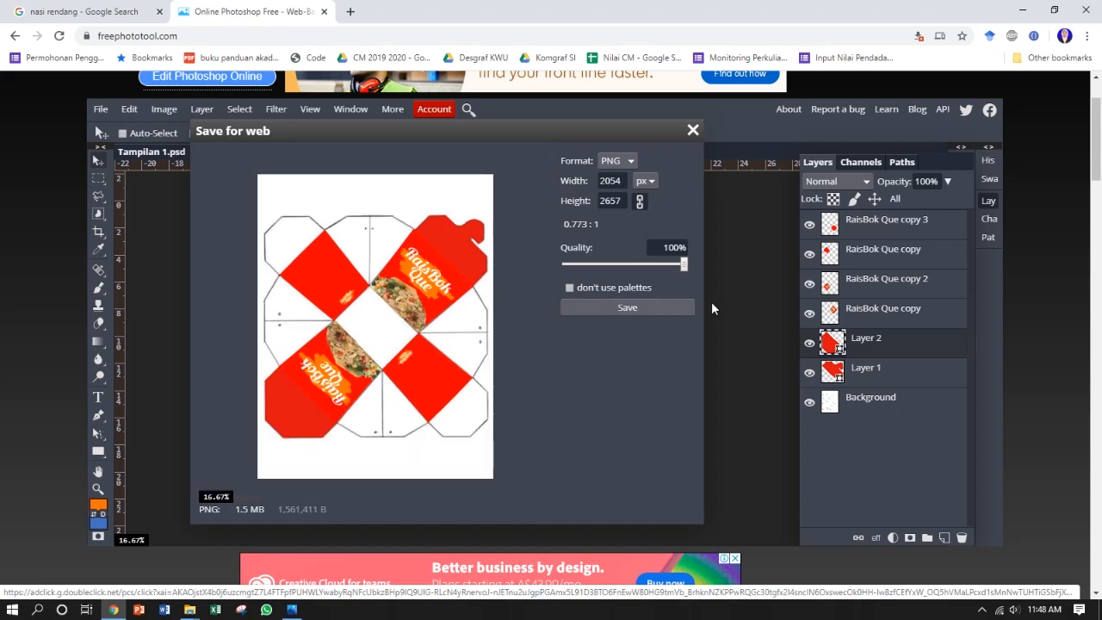